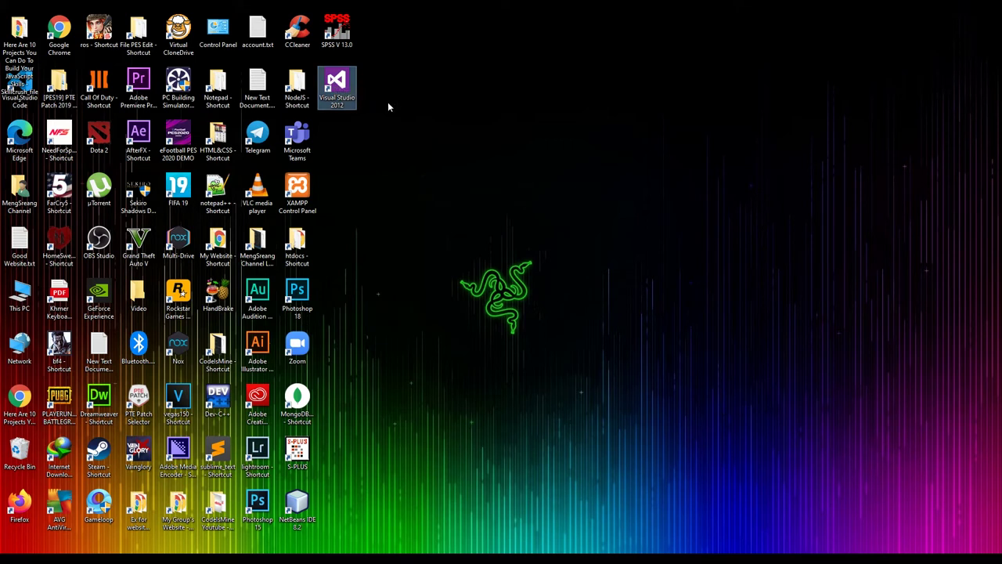
Hide all desktop icons from the desktop's View menu, then refresh the desktop
left_click(365, 118)
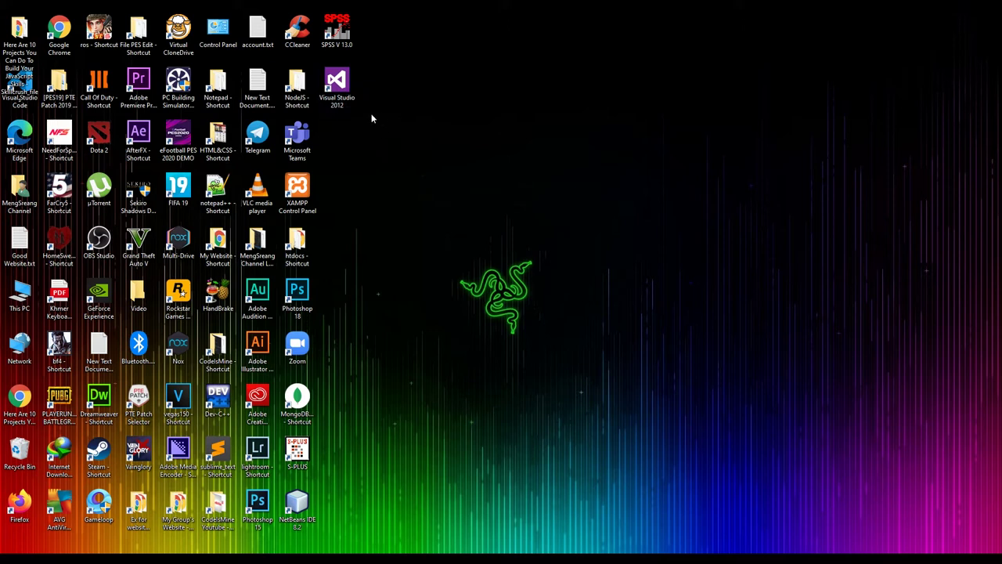
left_click_drag(364, 115, 320, 77)
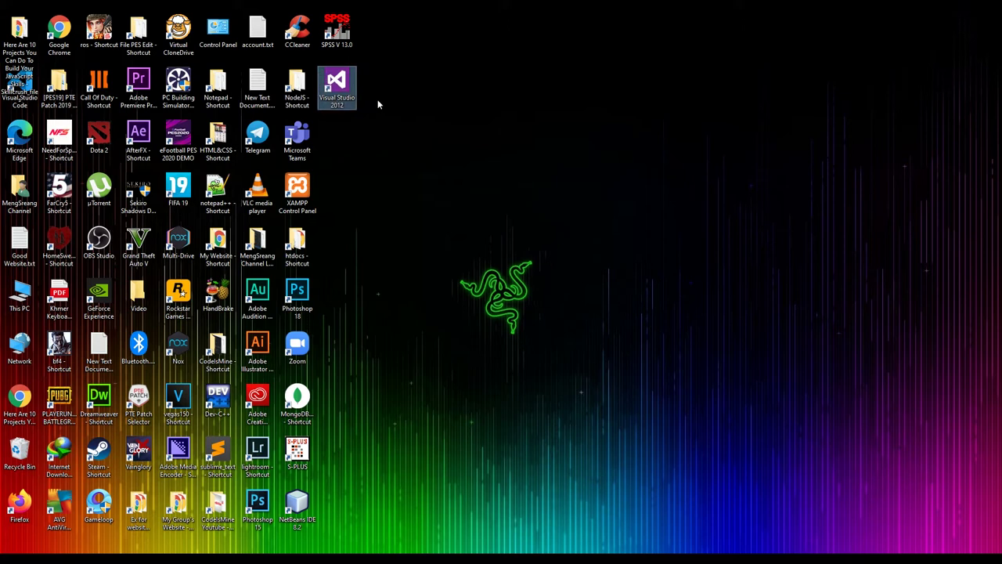
left_click(479, 72)
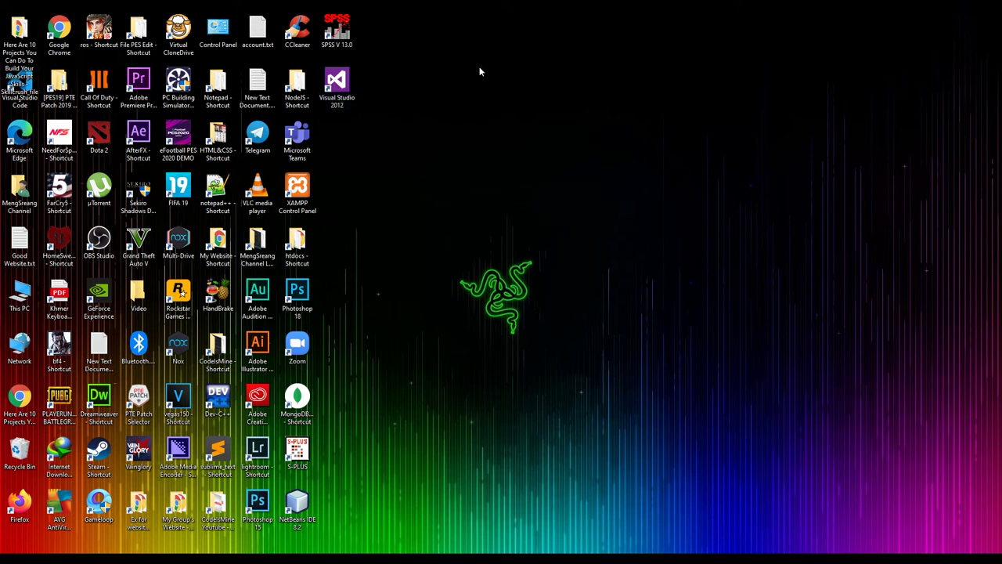
right_click(479, 72)
mouse_move(498, 76)
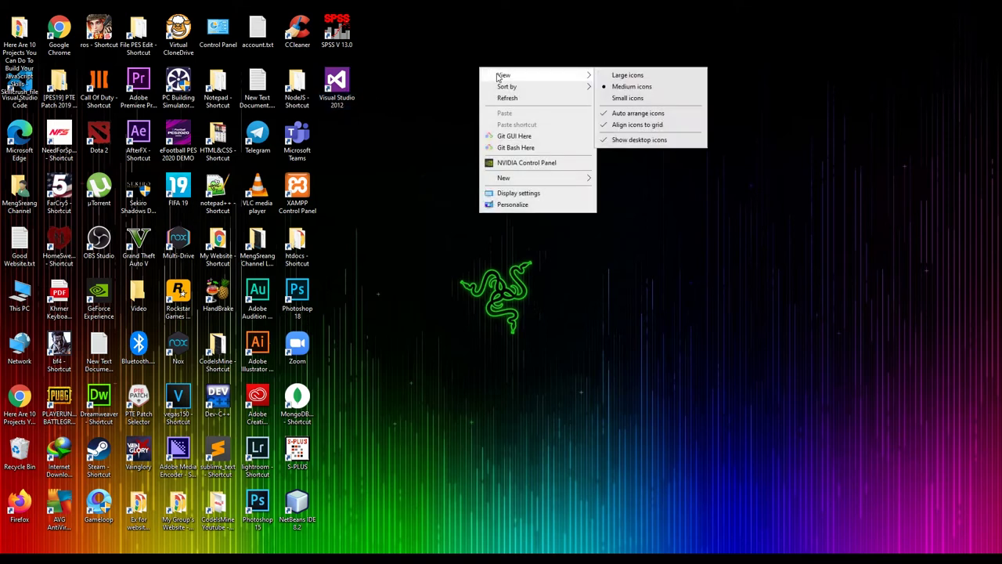
left_click(622, 139)
right_click(507, 140)
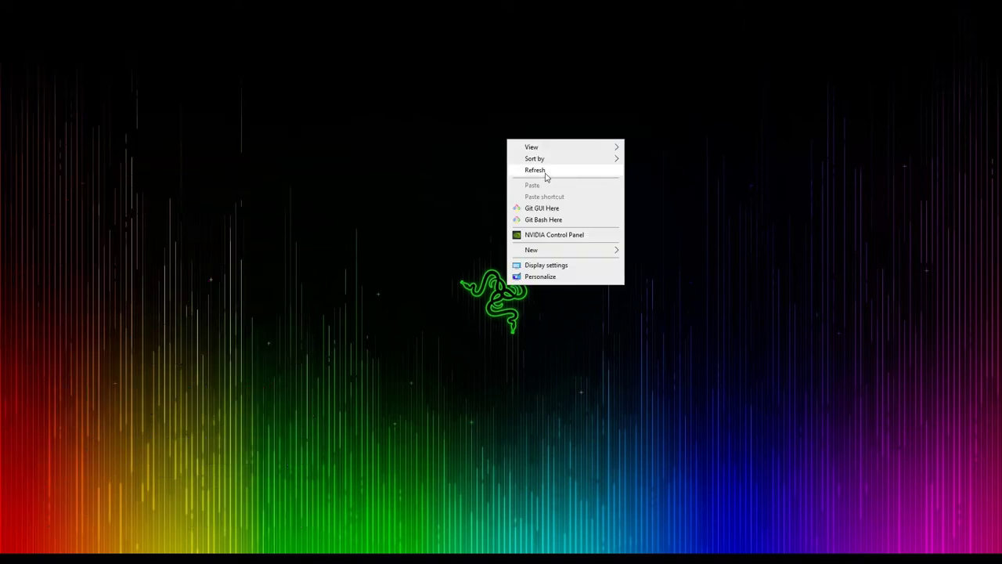
left_click(537, 171)
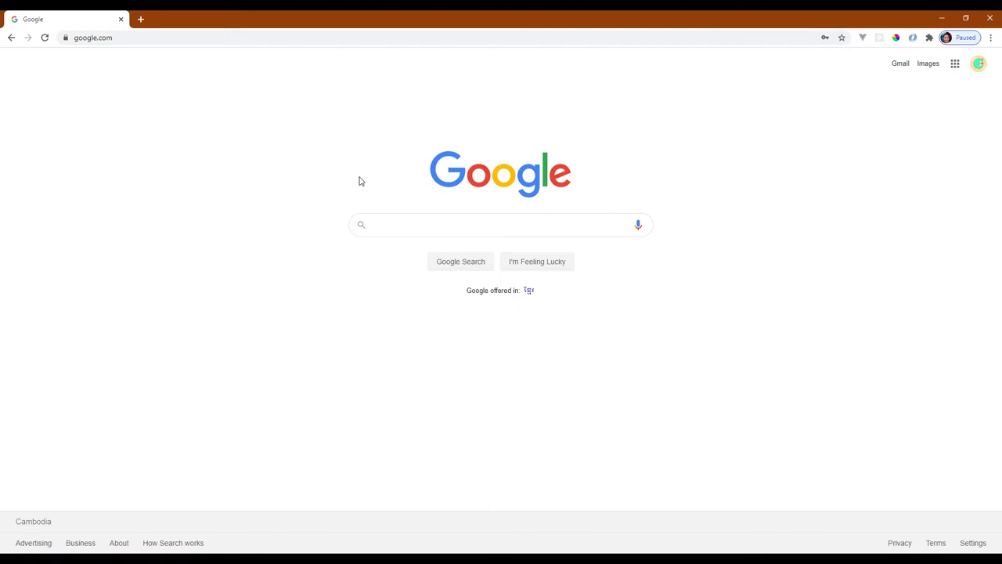
Search Google for 'sql server 2012' and look over the results
type("sql")
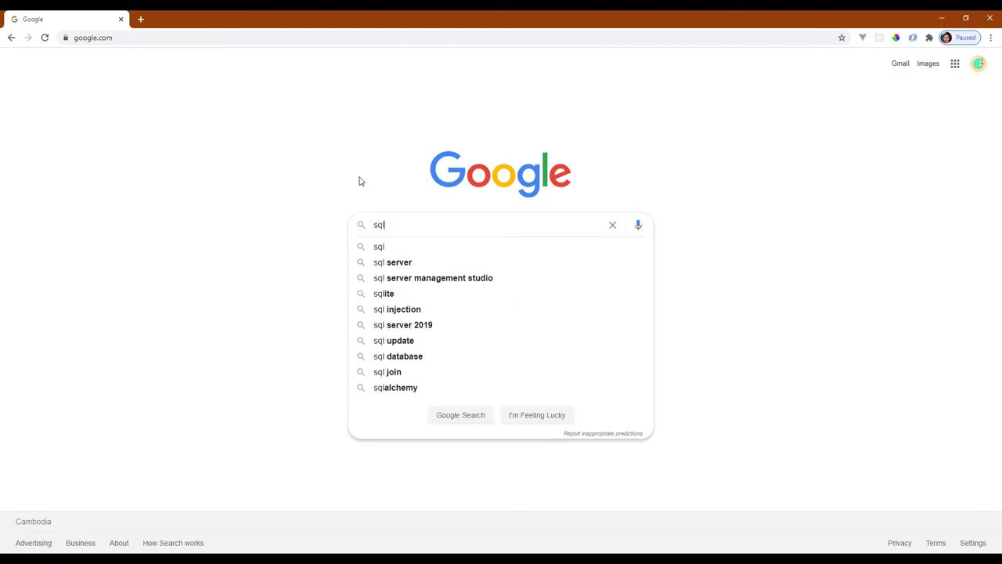
type(" server ")
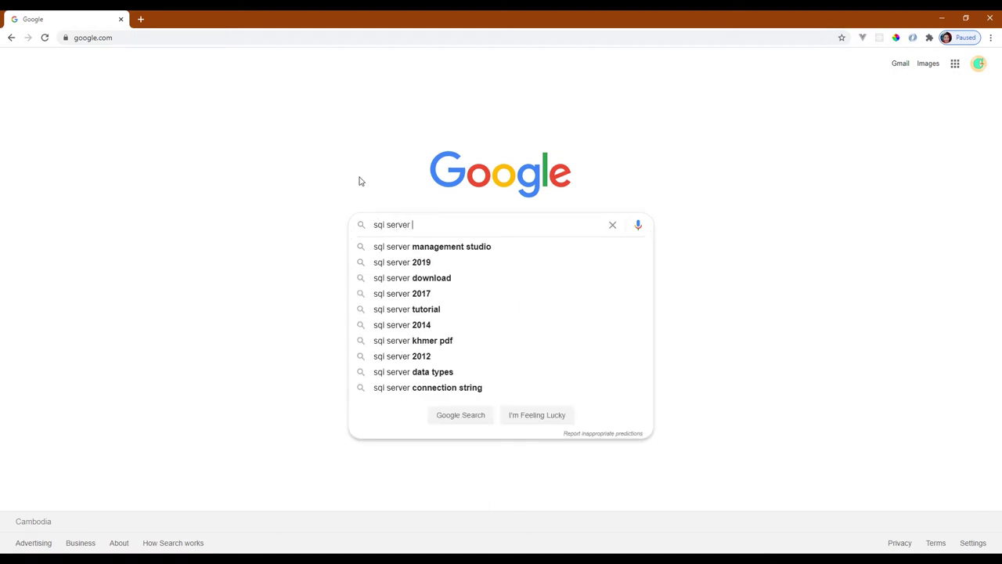
type("2012")
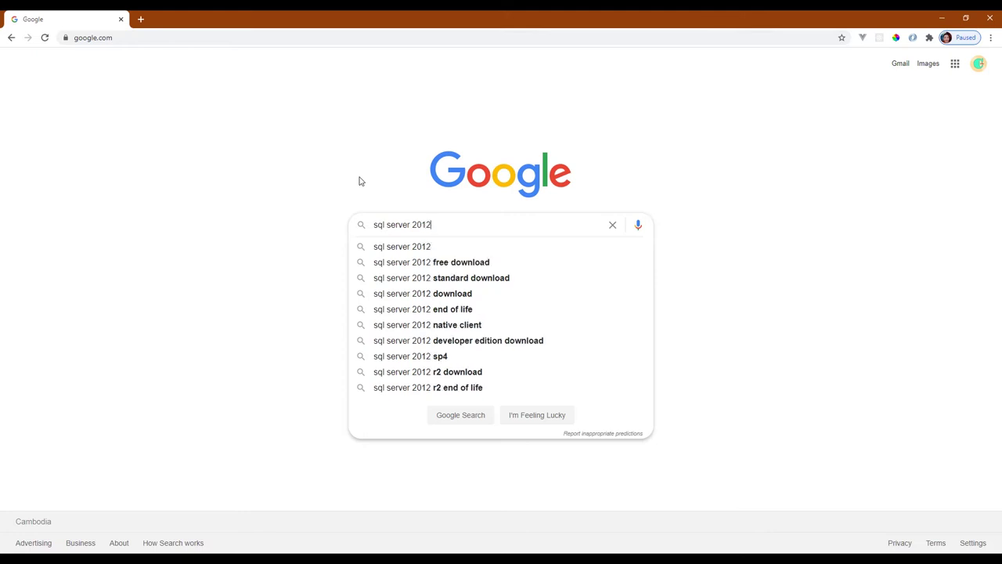
key("Return")
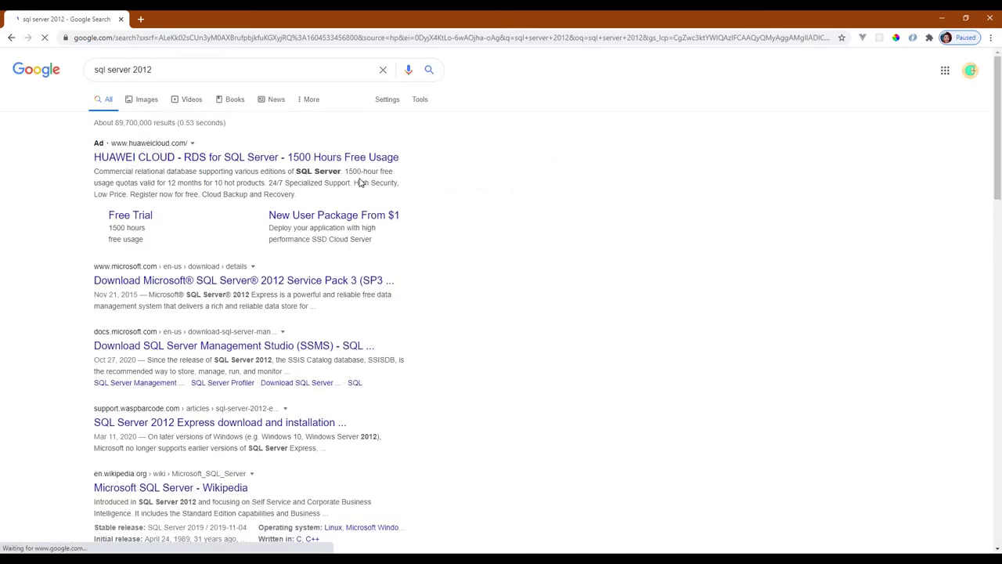
scroll(156, 208, "down", 1)
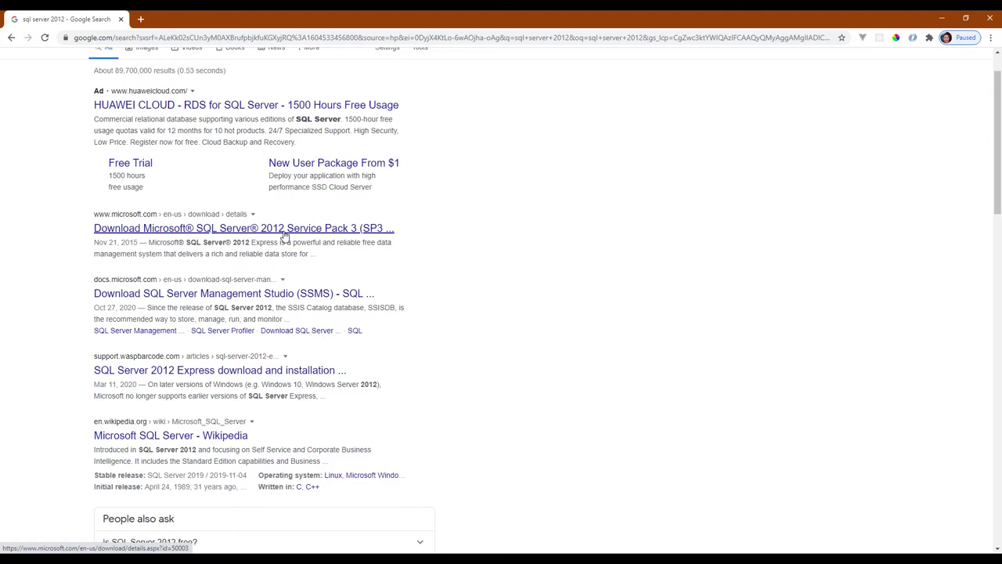
scroll(285, 235, "up", 1)
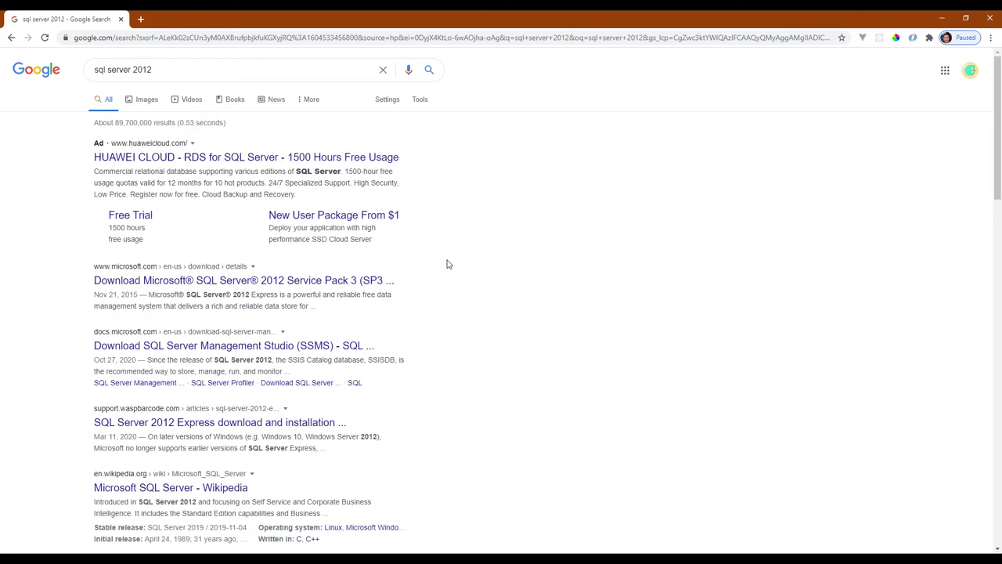
Open Microsoft's SQL Server 2012 download page, start Download, and open a File Explorer window
left_click(147, 283)
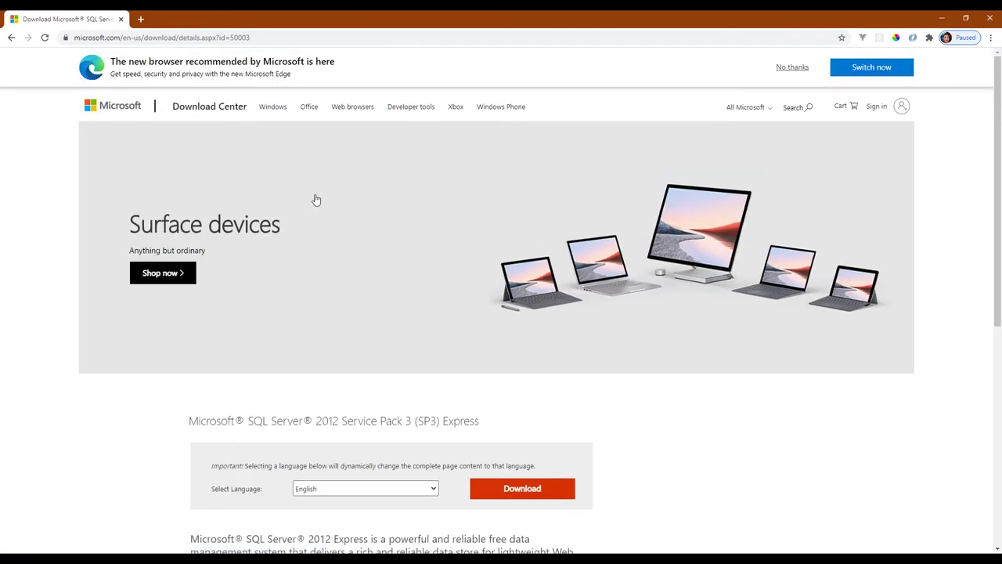
scroll(317, 201, "down", 4)
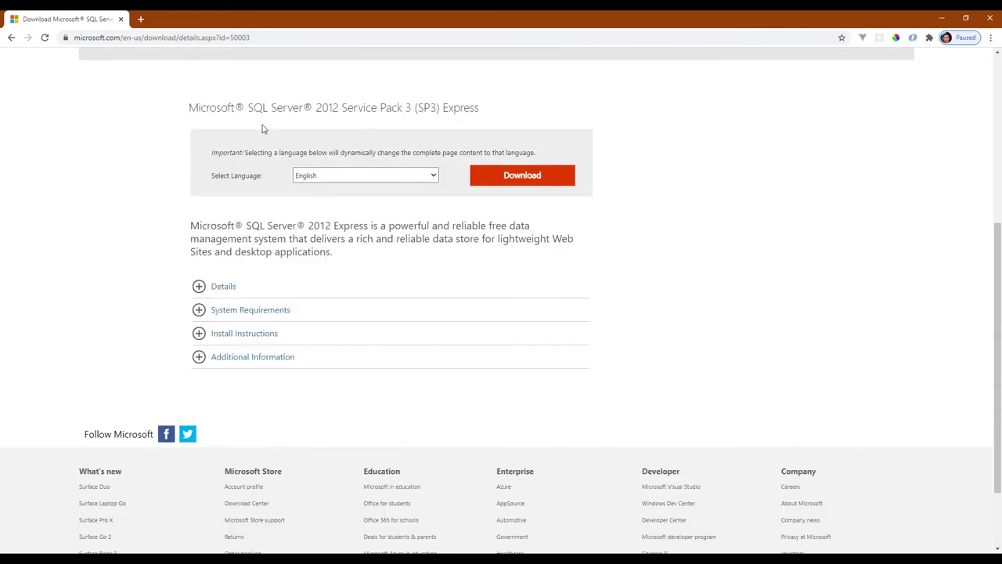
left_click_drag(189, 107, 479, 108)
left_click(505, 118)
left_click(516, 177)
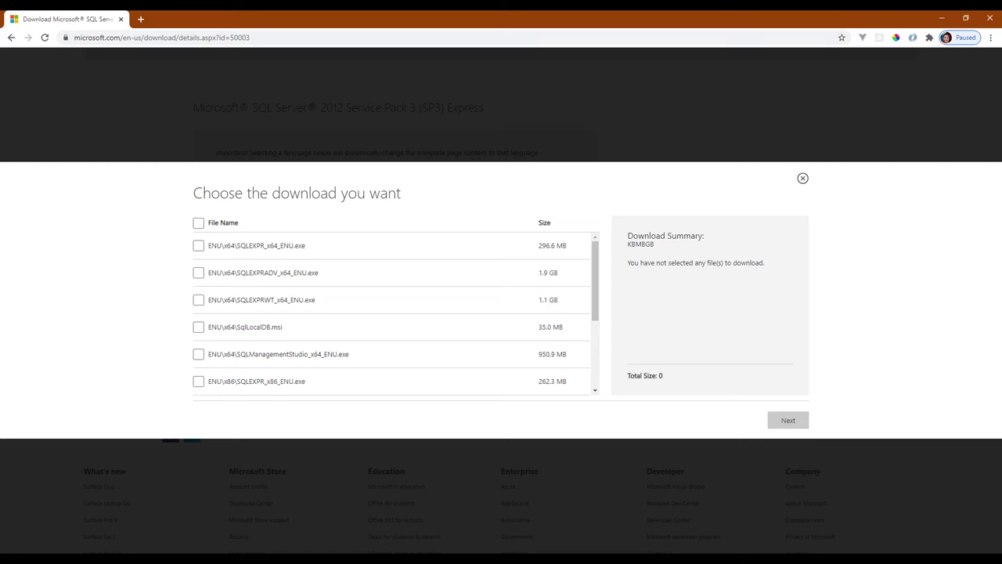
key("super+e")
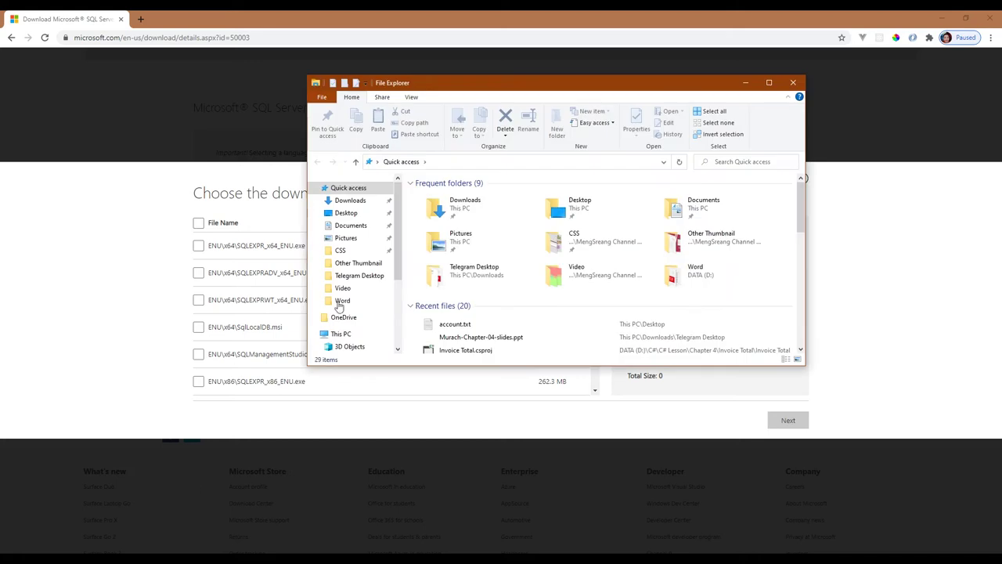
scroll(338, 259, "down", 2)
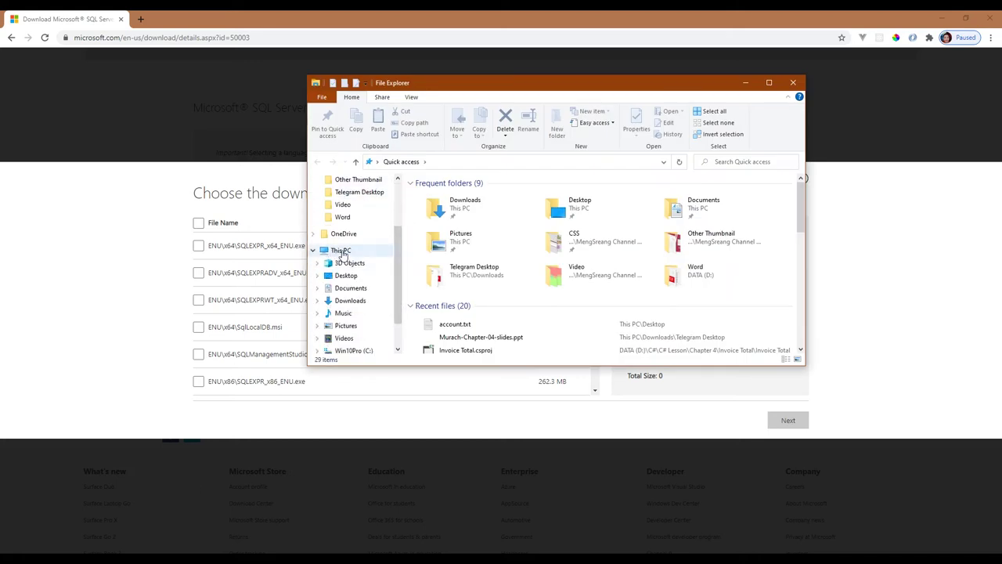
left_click(341, 252)
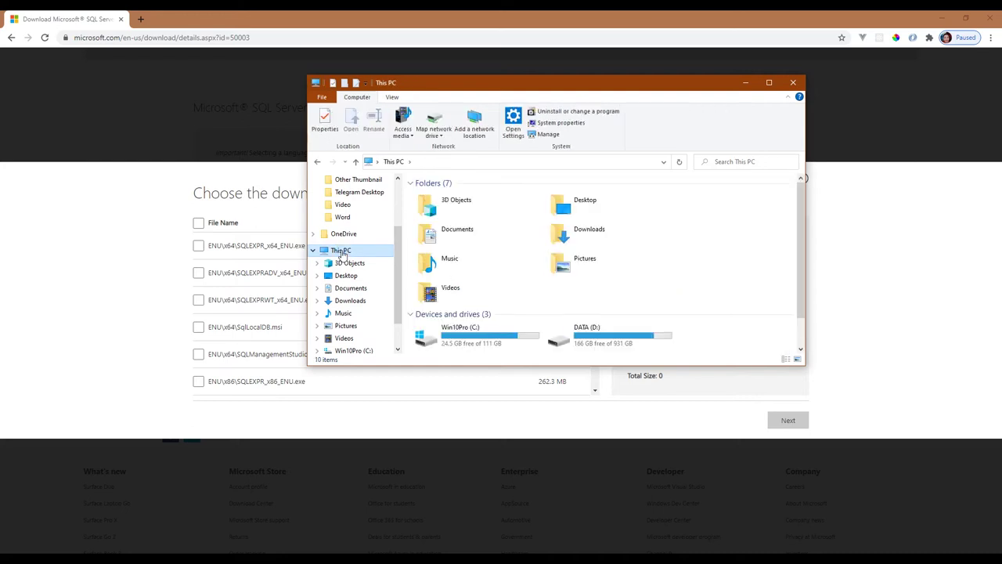
right_click(341, 252)
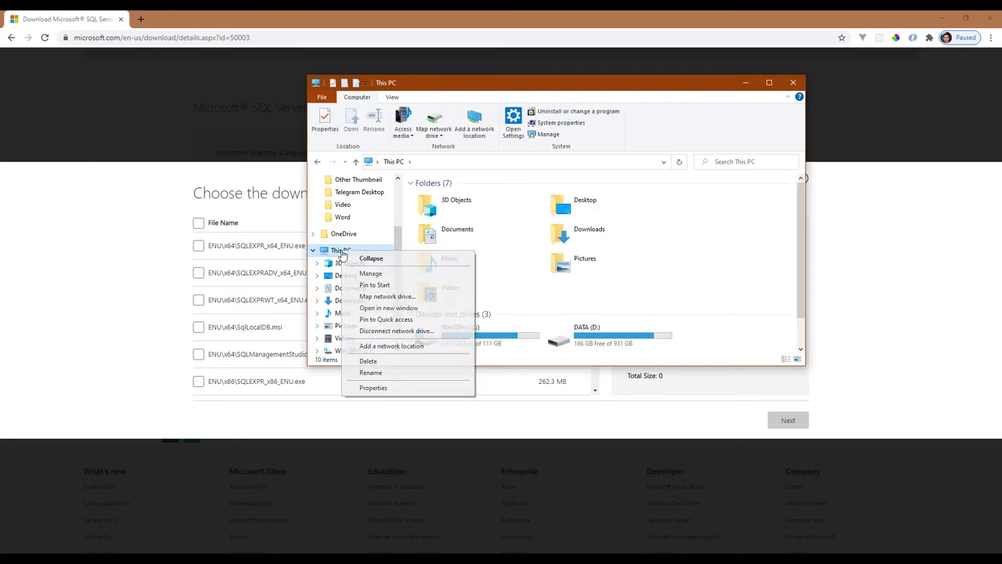
left_click(368, 389)
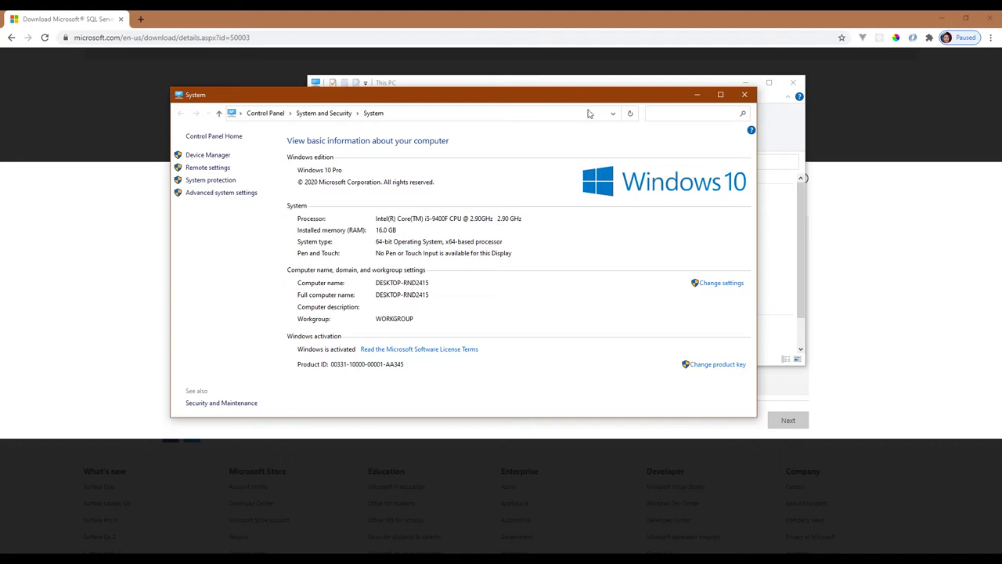
left_click(744, 94)
left_click(802, 83)
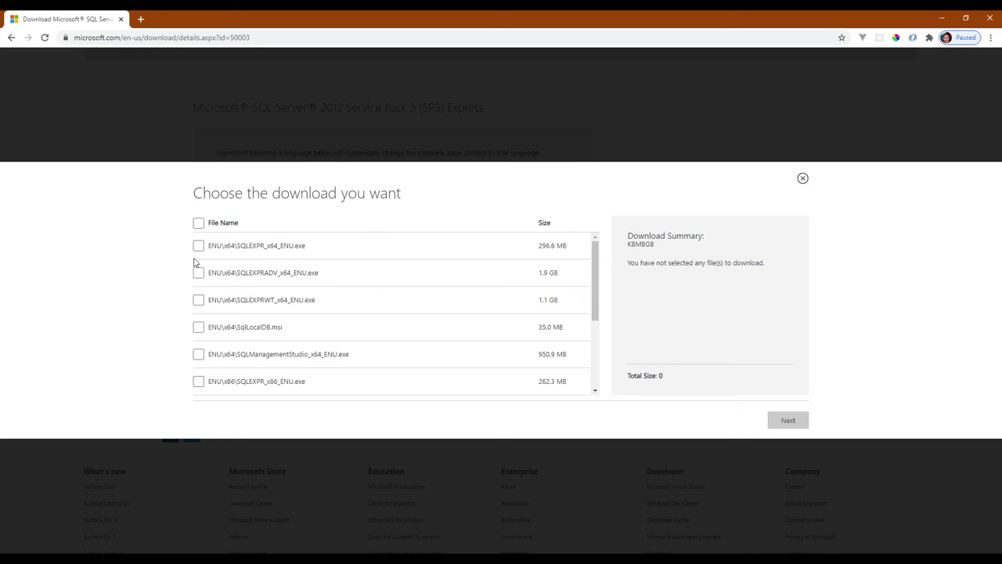
left_click_drag(216, 247, 309, 248)
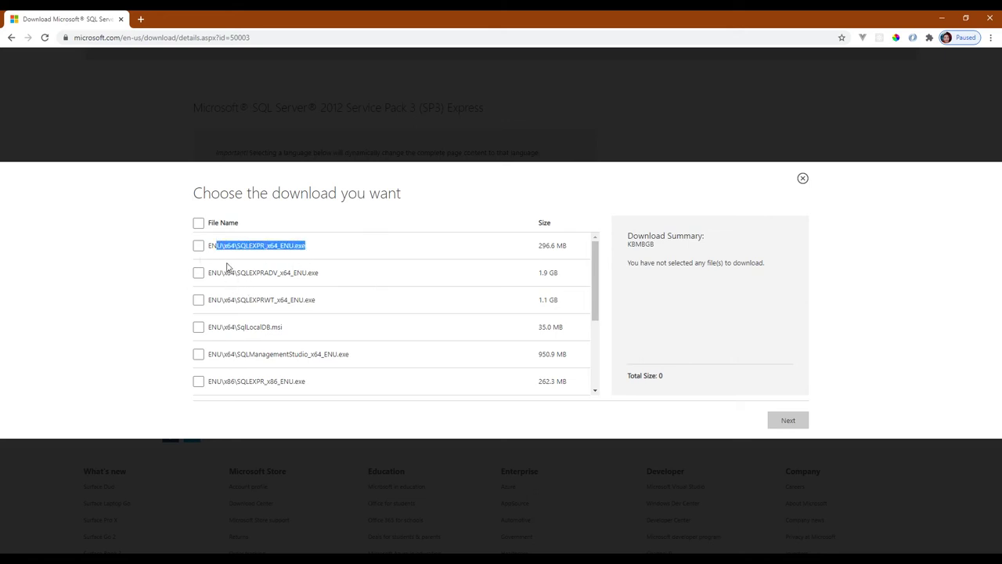
left_click_drag(213, 270, 331, 286)
left_click_drag(210, 300, 314, 302)
scroll(297, 299, "down", 3)
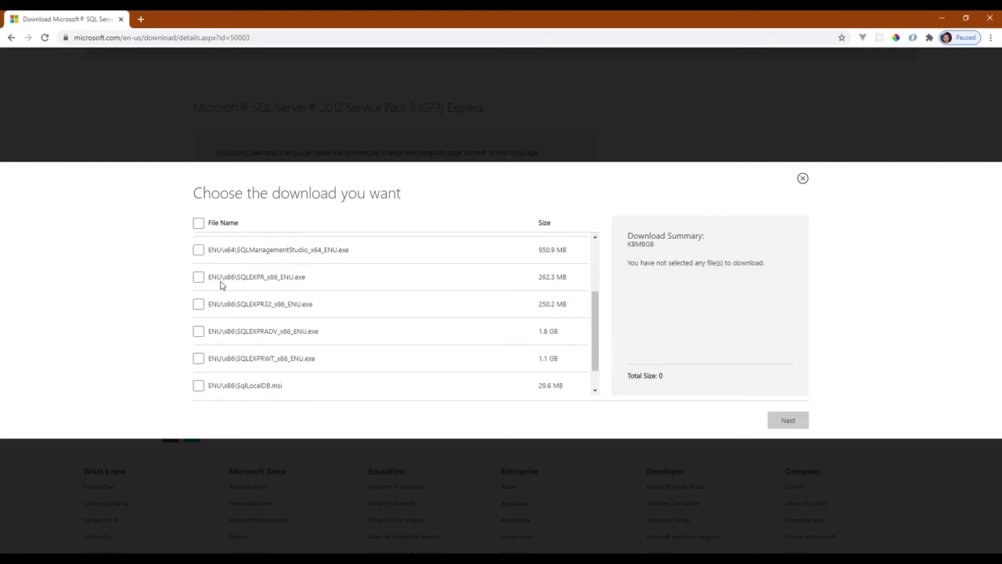
left_click_drag(213, 277, 305, 278)
left_click_drag(211, 304, 317, 306)
left_click_drag(211, 330, 324, 331)
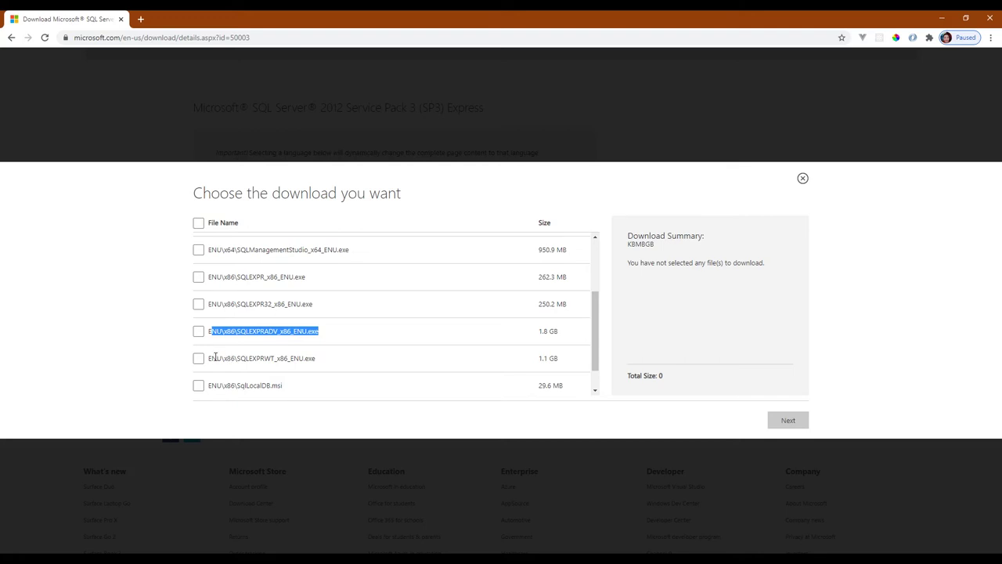
left_click_drag(210, 358, 305, 359)
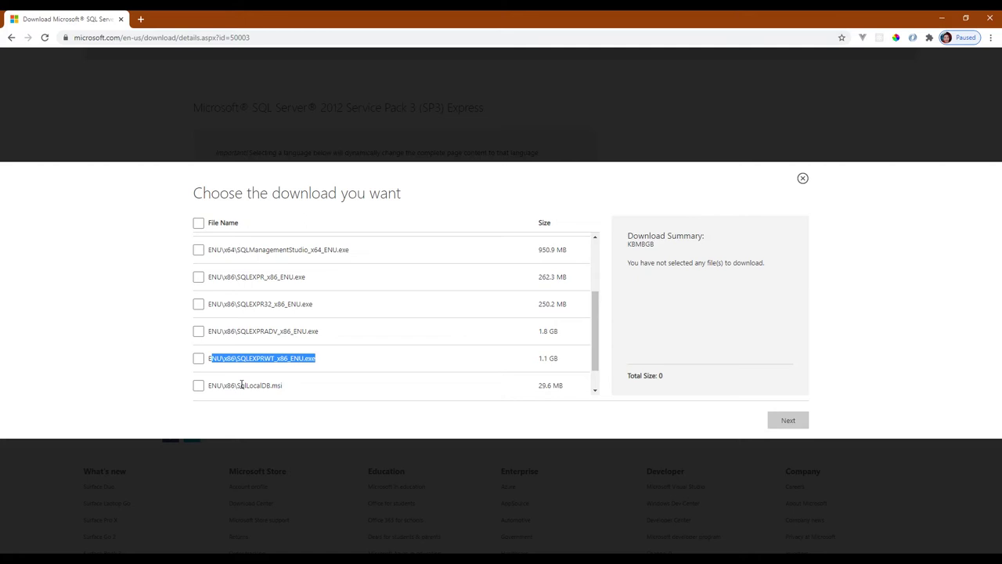
scroll(241, 385, "down", 1)
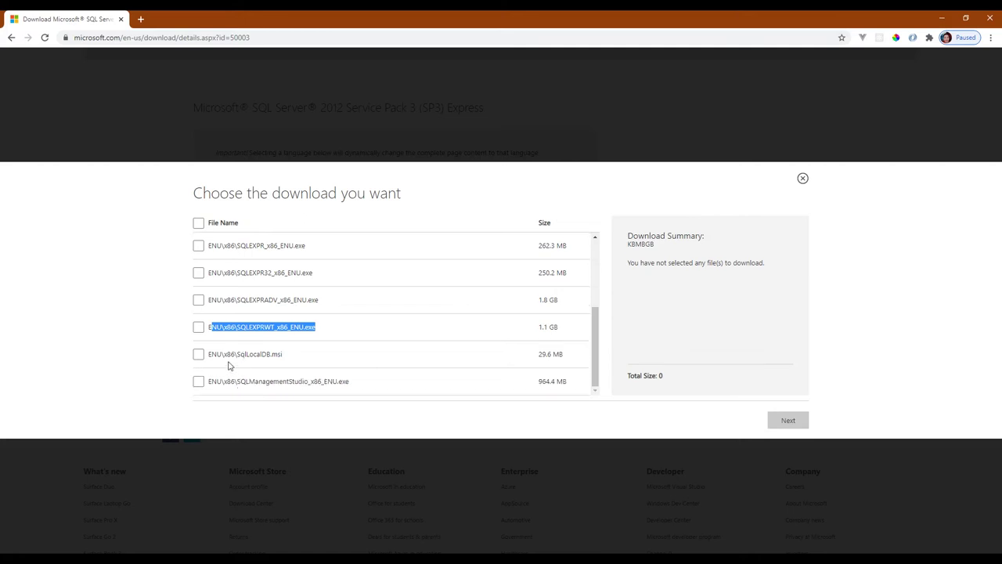
scroll(228, 364, "up", 3)
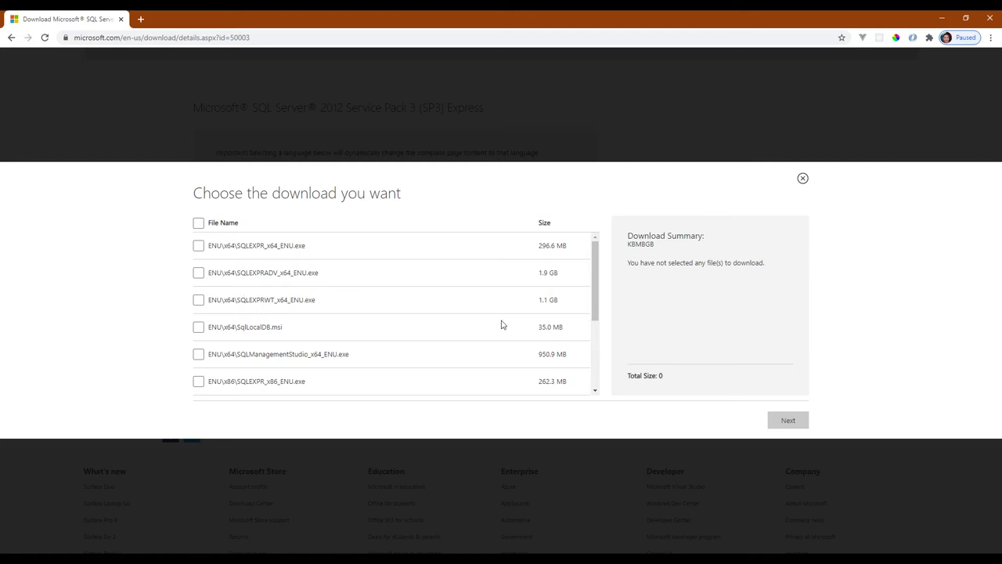
Tick SQLEXPR_x64_ENU.exe and SQLManagementStudio_x64_ENU.exe for download
left_click(198, 246)
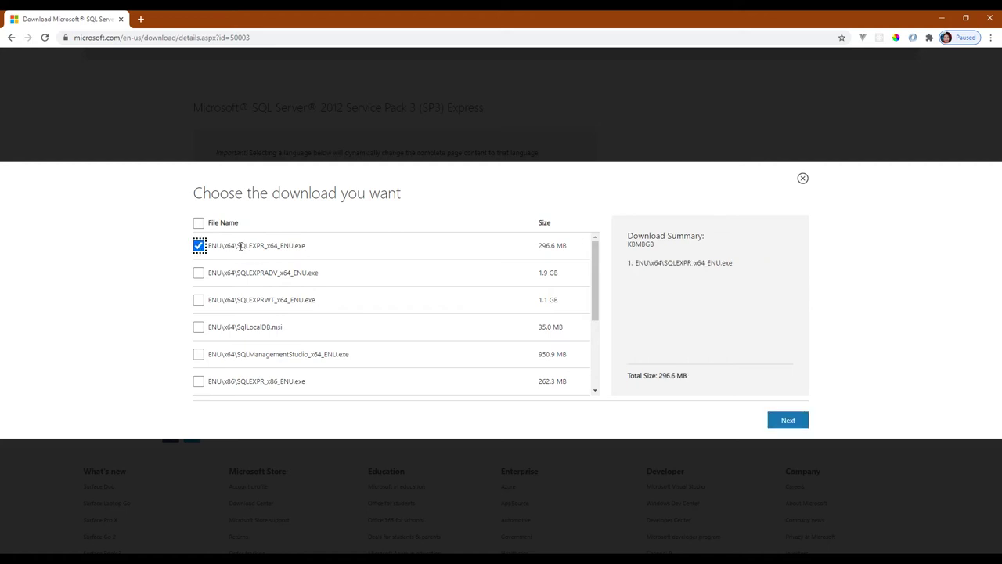
left_click_drag(235, 246, 263, 246)
left_click(273, 245)
scroll(277, 253, "down", 1)
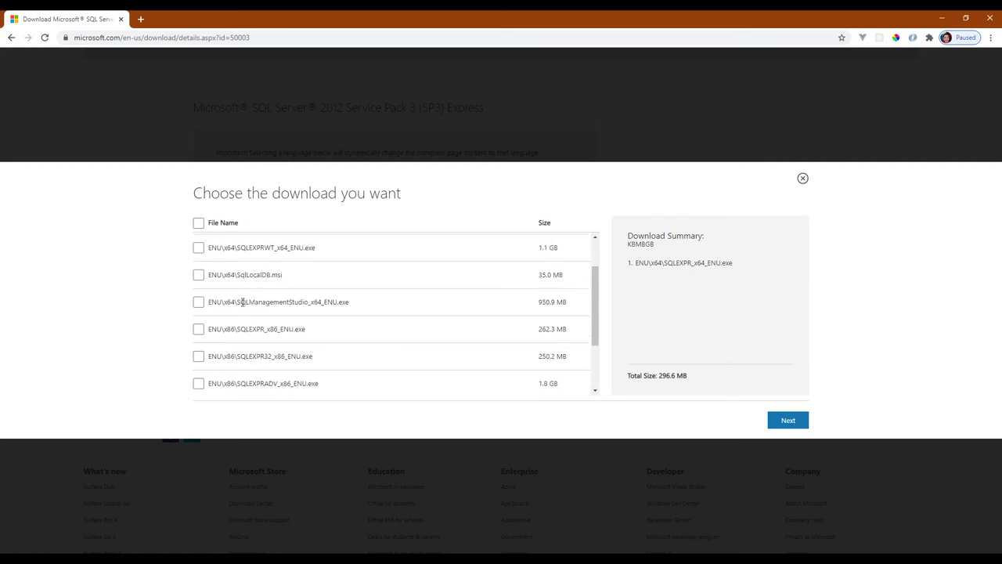
left_click_drag(216, 302, 300, 302)
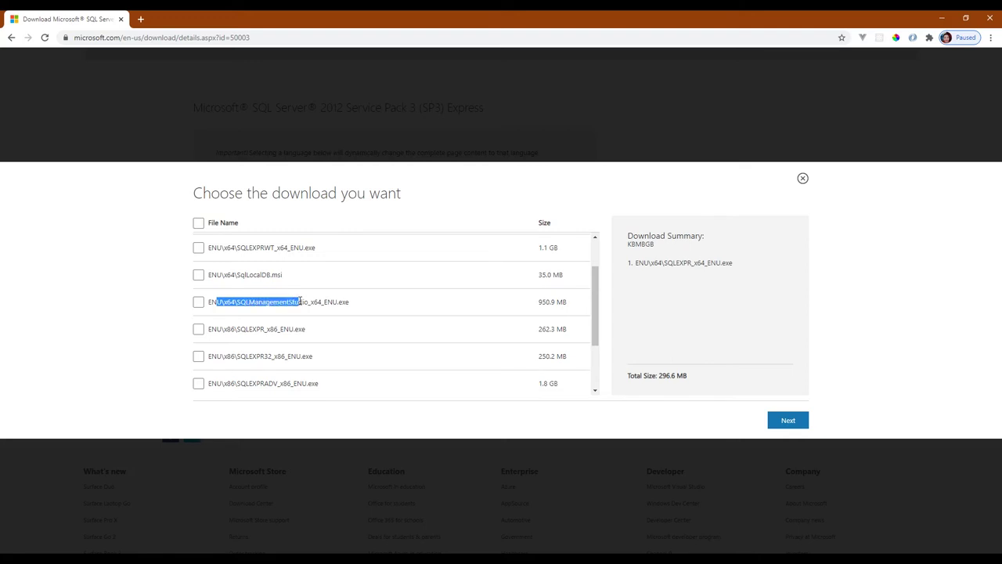
left_click(198, 302)
left_click(210, 302)
scroll(269, 301, "up", 1)
scroll(258, 290, "up", 1)
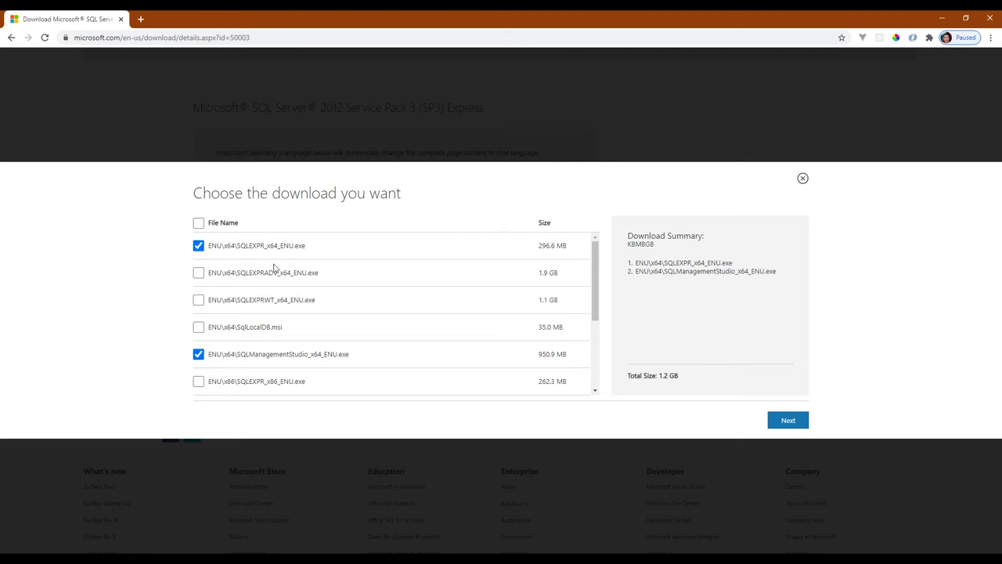
scroll(235, 335, "down", 2)
scroll(257, 334, "down", 2)
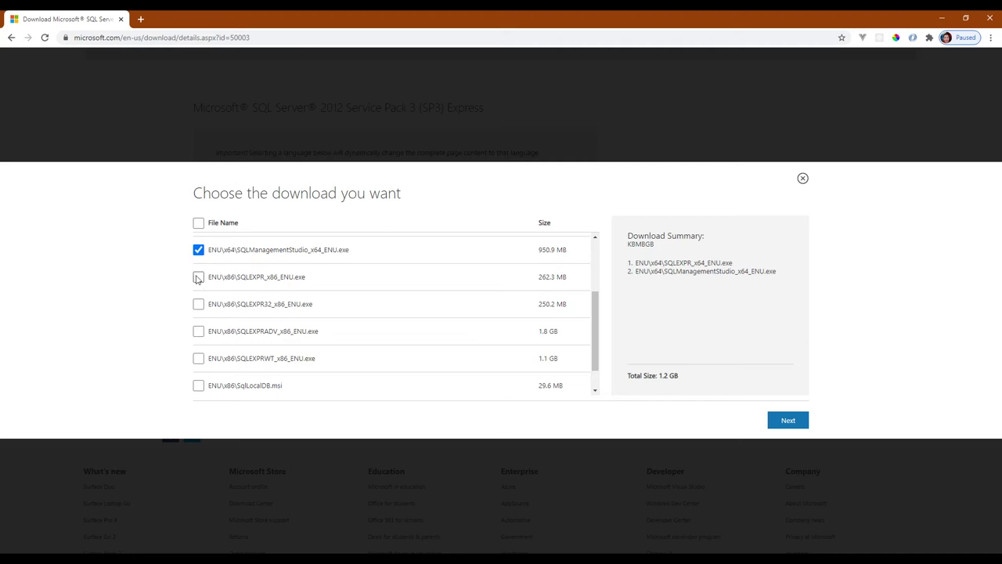
Briefly tick the x86 SQLEXPR and Management Studio installers, then untick both again
left_click_drag(249, 277, 300, 277)
left_click(200, 276)
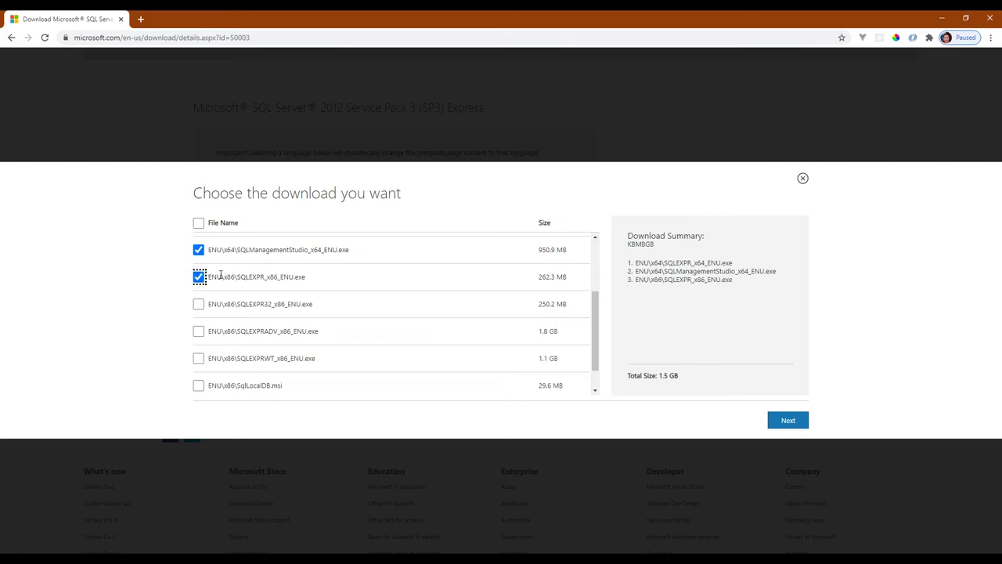
scroll(218, 302, "down", 1)
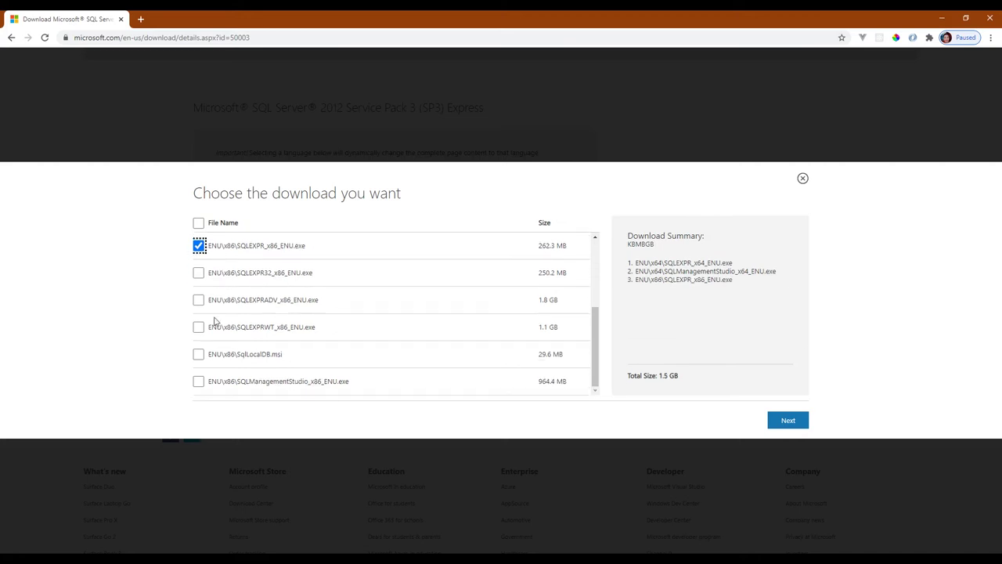
left_click(199, 381)
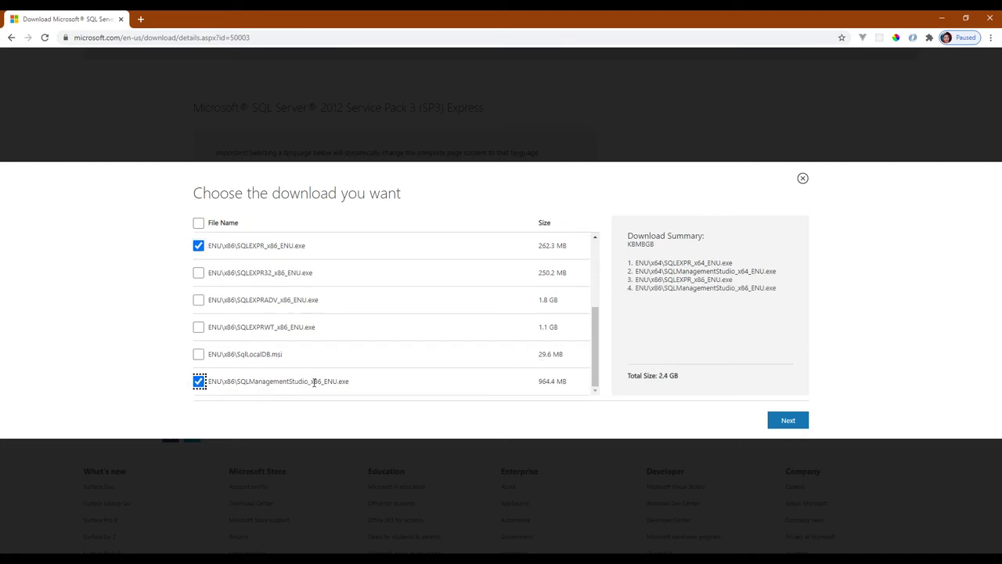
left_click_drag(249, 381, 301, 380)
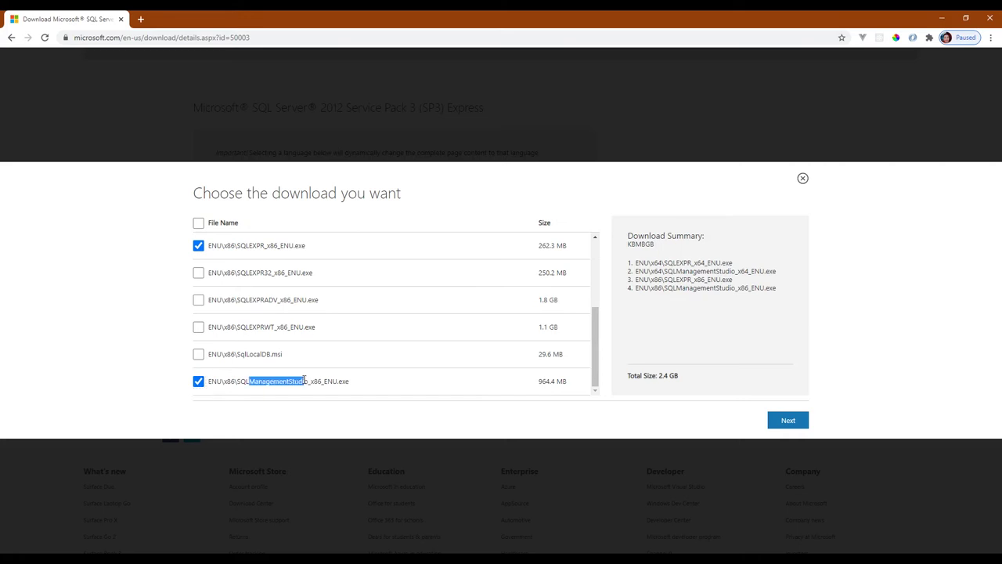
left_click(299, 381)
left_click(198, 382)
left_click(199, 246)
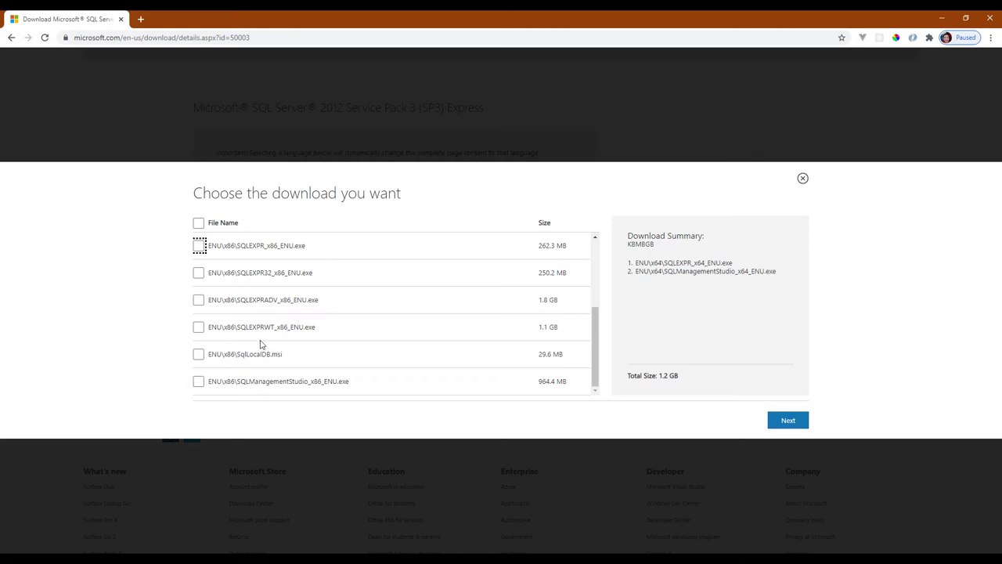
Check the sizes: 296.6 MB SQLEXPR_x64, 950.9 MB Management Studio, 1.2 GB total
scroll(223, 320, "up", 2)
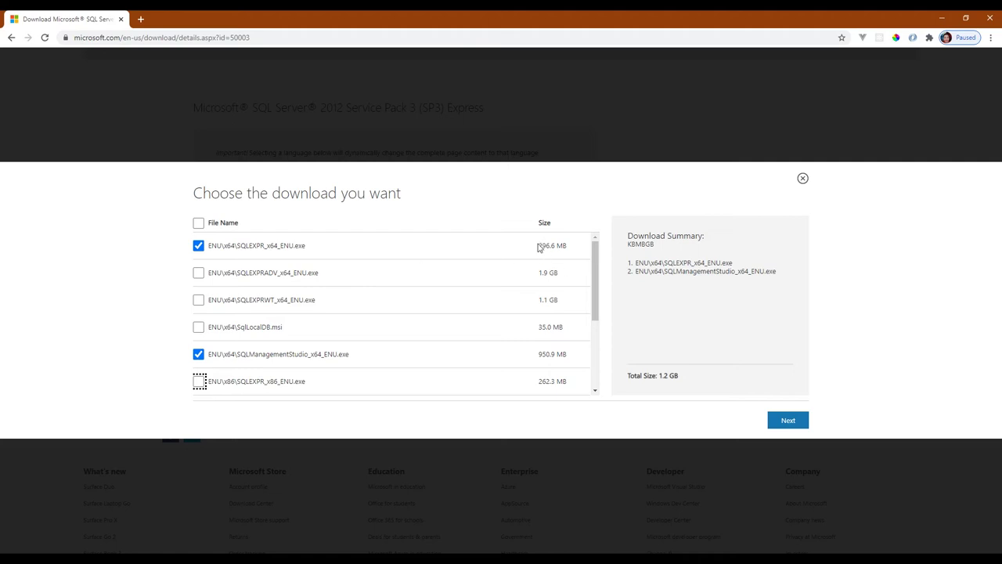
left_click_drag(538, 247, 571, 250)
left_click_drag(538, 358, 564, 354)
left_click_drag(659, 375, 668, 375)
Proceed with the chosen files and start downloading SQLManagementStudio_x64_ENU.exe in IDM
left_click(711, 385)
left_click(778, 420)
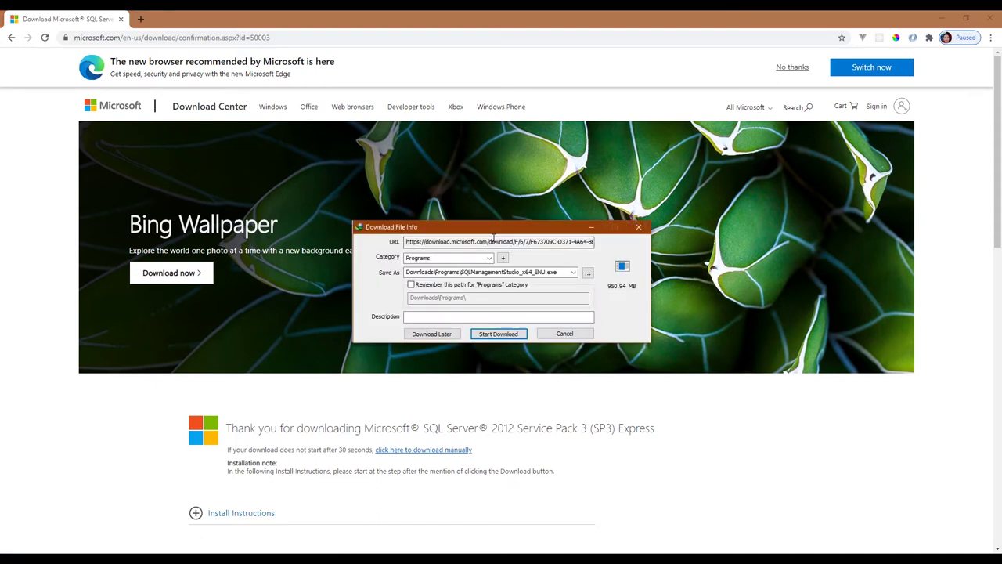
left_click(497, 334)
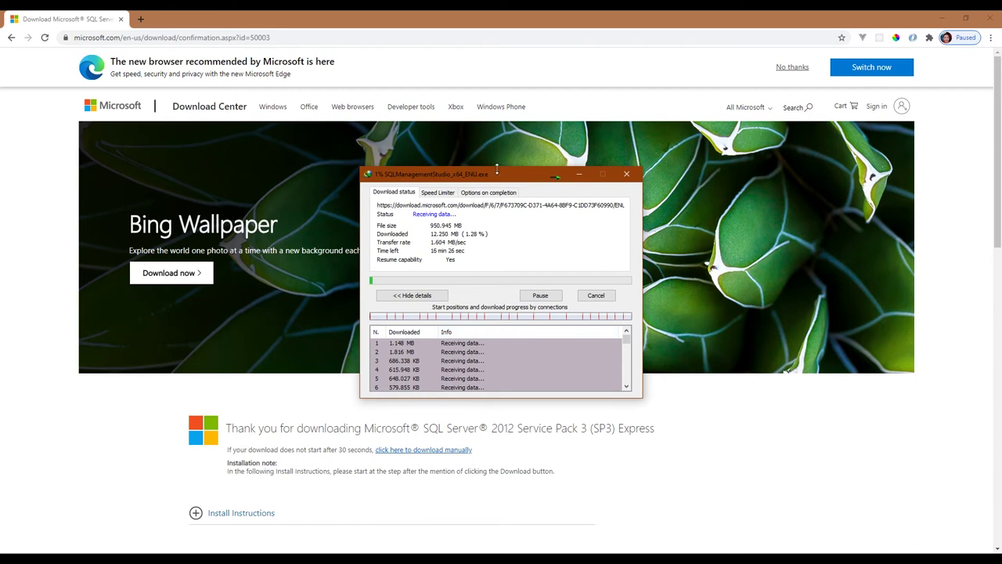
left_click_drag(492, 176, 430, 202)
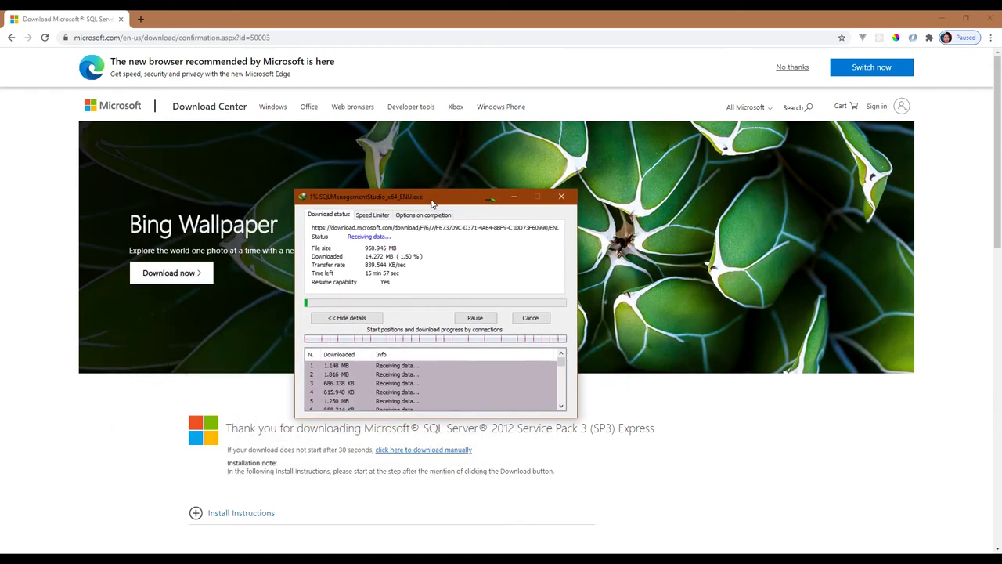
mouse_move(410, 552)
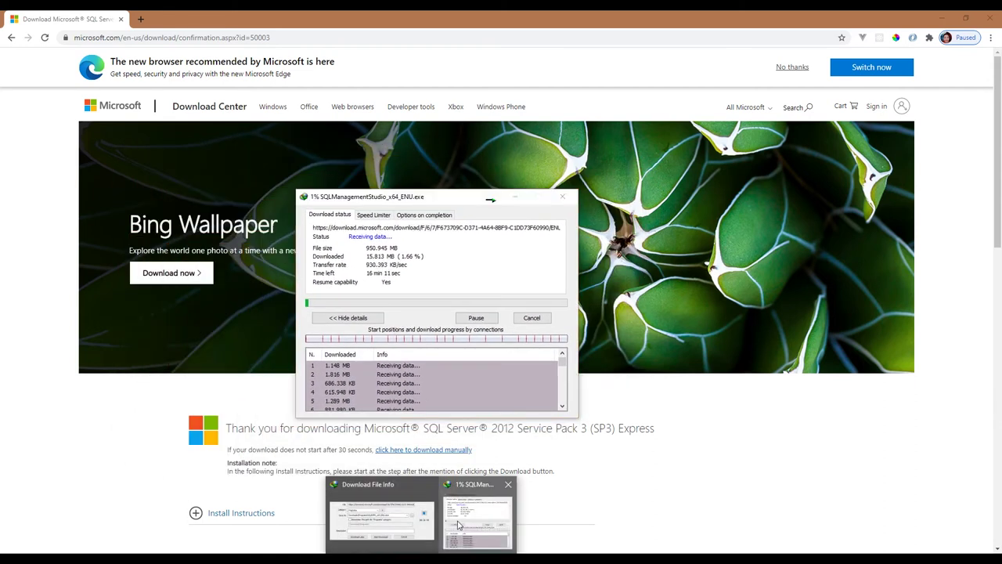
Start the SQLEXPR_x64_ENU.exe download, let both finish, and open the Programs folder
left_click(396, 510)
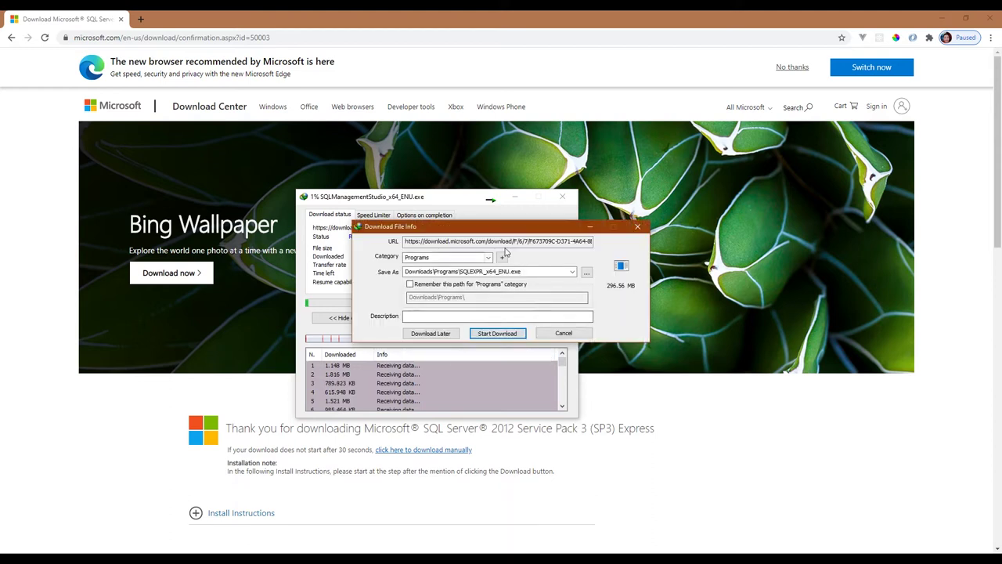
left_click_drag(514, 230, 684, 230)
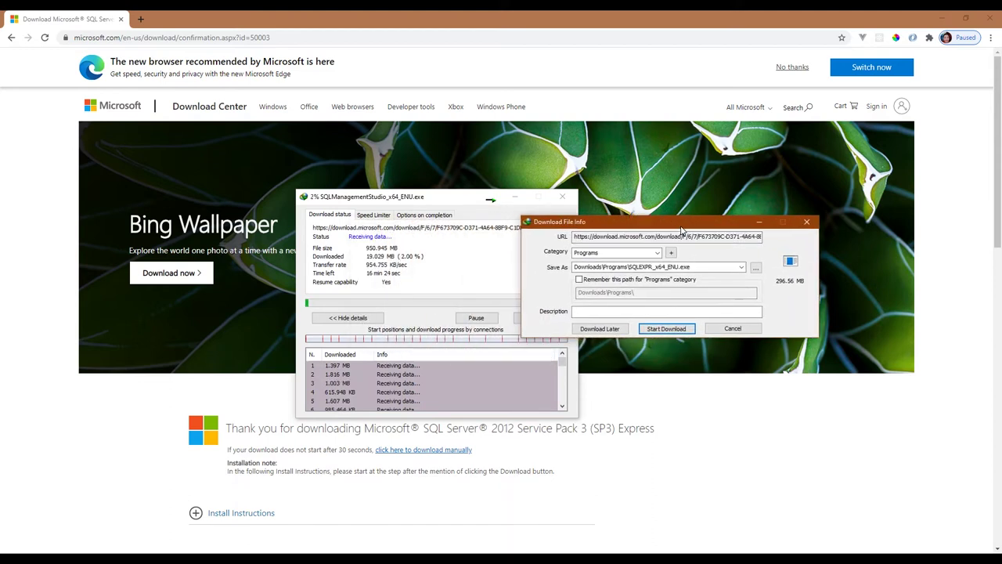
left_click(666, 329)
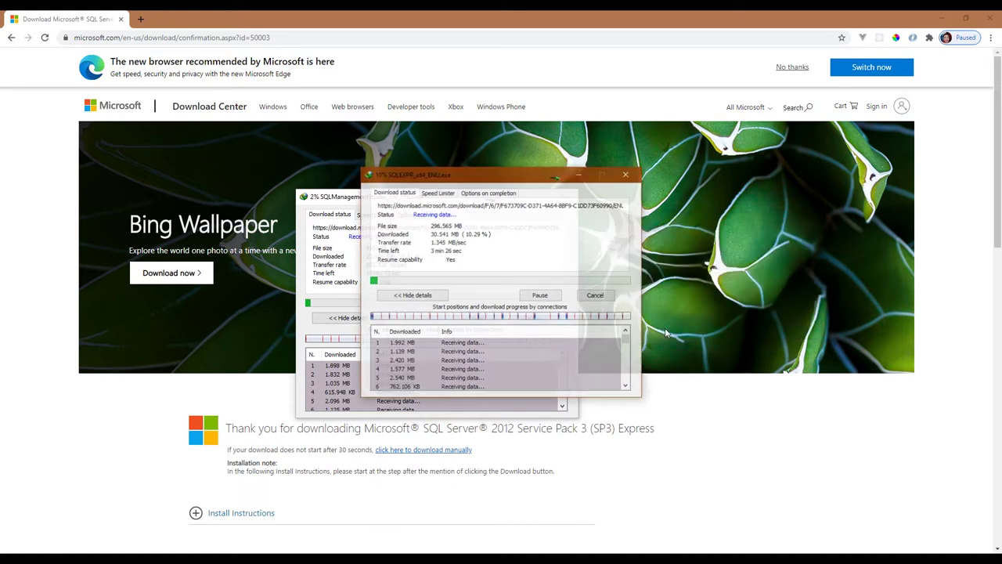
left_click_drag(520, 189, 704, 187)
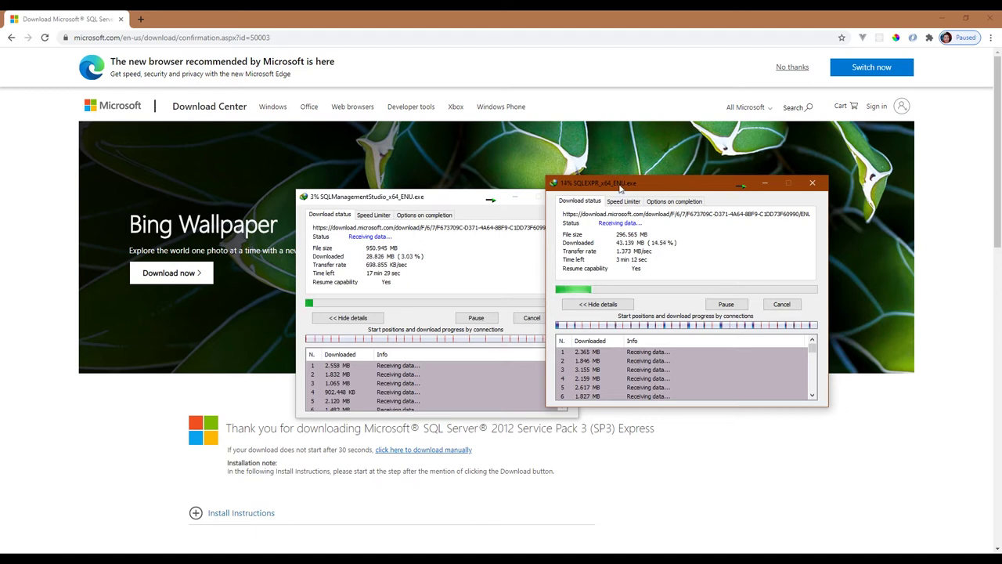
left_click_drag(621, 189, 662, 201)
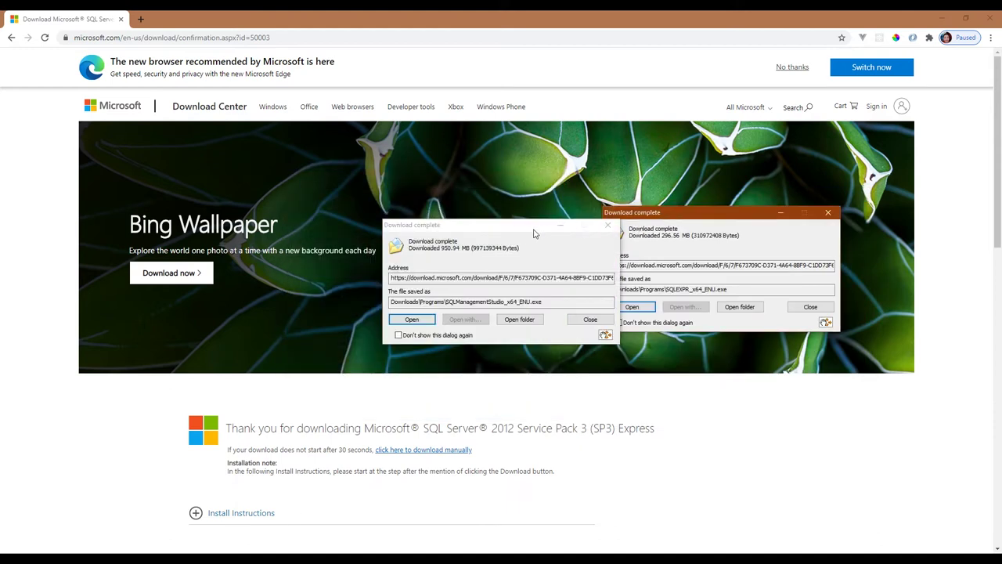
left_click_drag(516, 229, 455, 216)
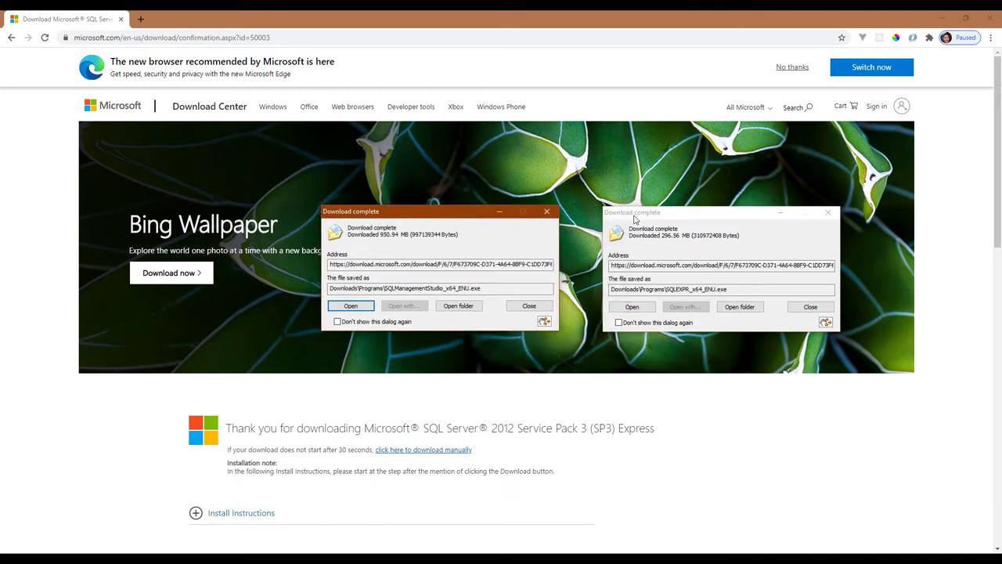
left_click_drag(634, 220, 603, 222)
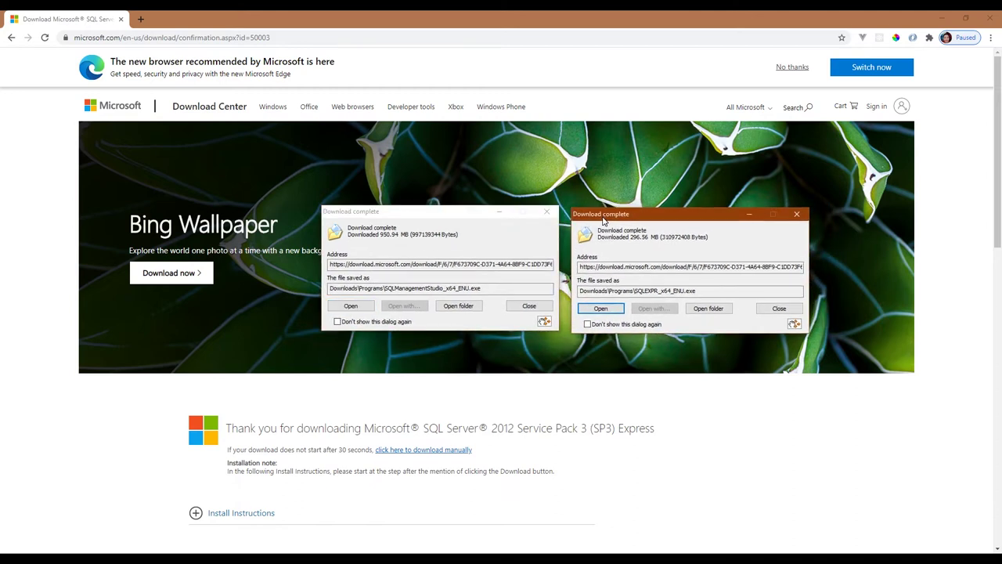
left_click(705, 309)
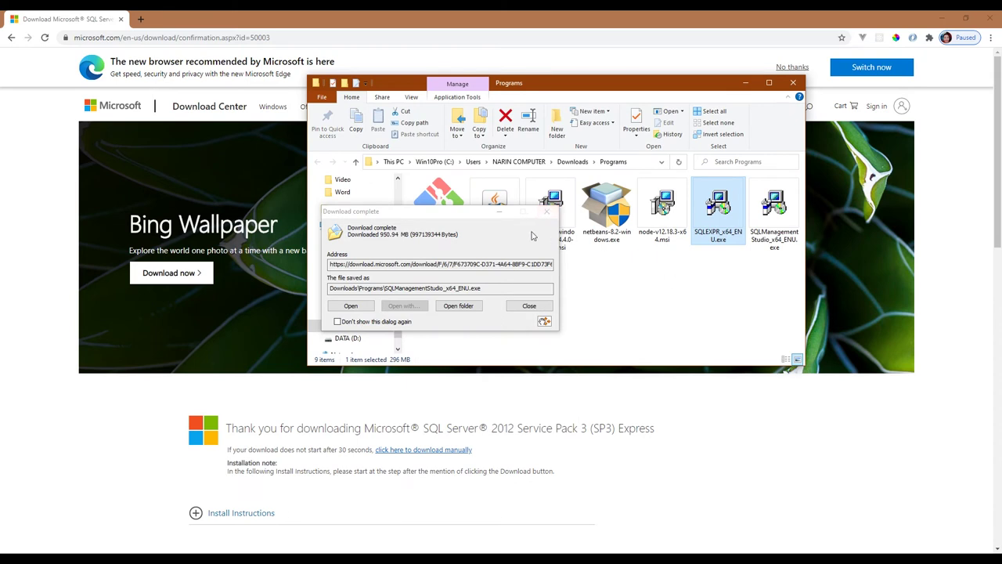
Dismiss the completion notice, minimize Chrome, and run SQLEXPR_x64_ENU.exe from Programs
left_click(547, 214)
left_click_drag(780, 267, 719, 200)
left_click(712, 239)
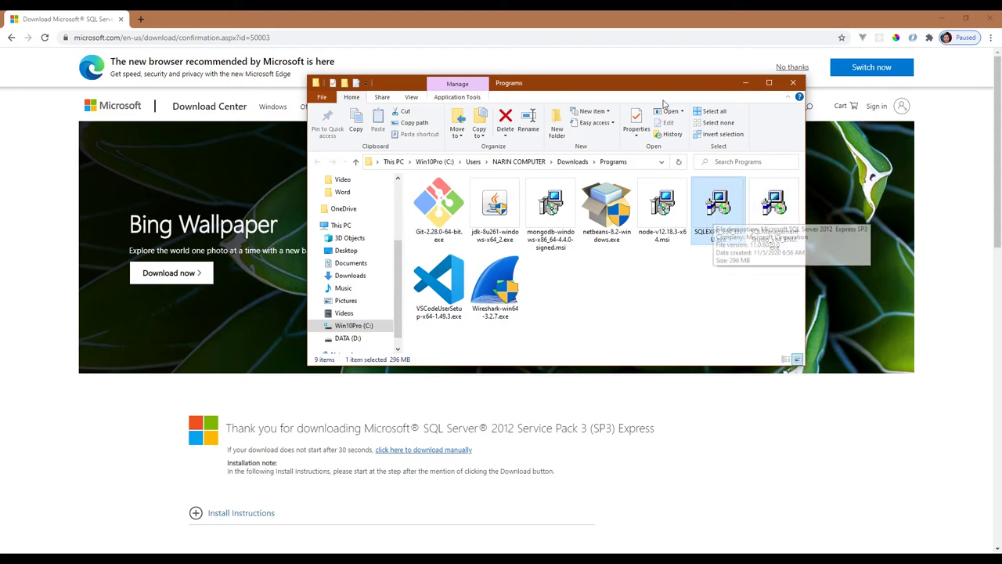
left_click(941, 17)
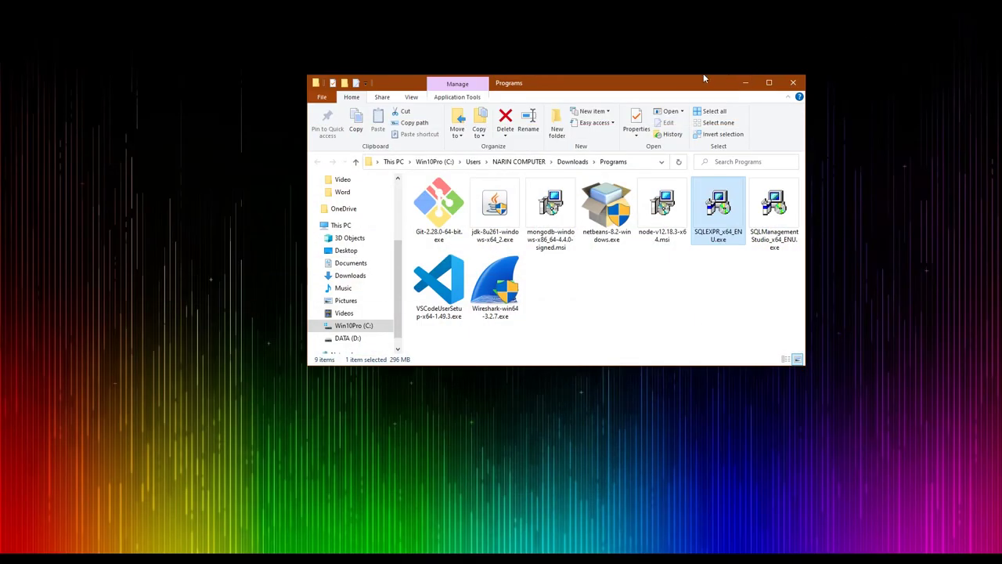
left_click_drag(684, 85, 596, 72)
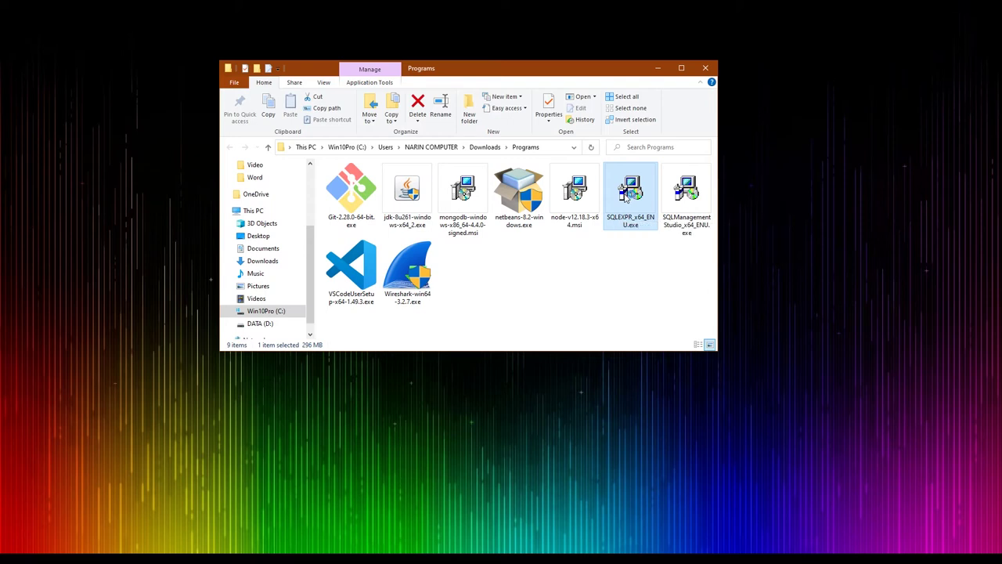
double_click(626, 198)
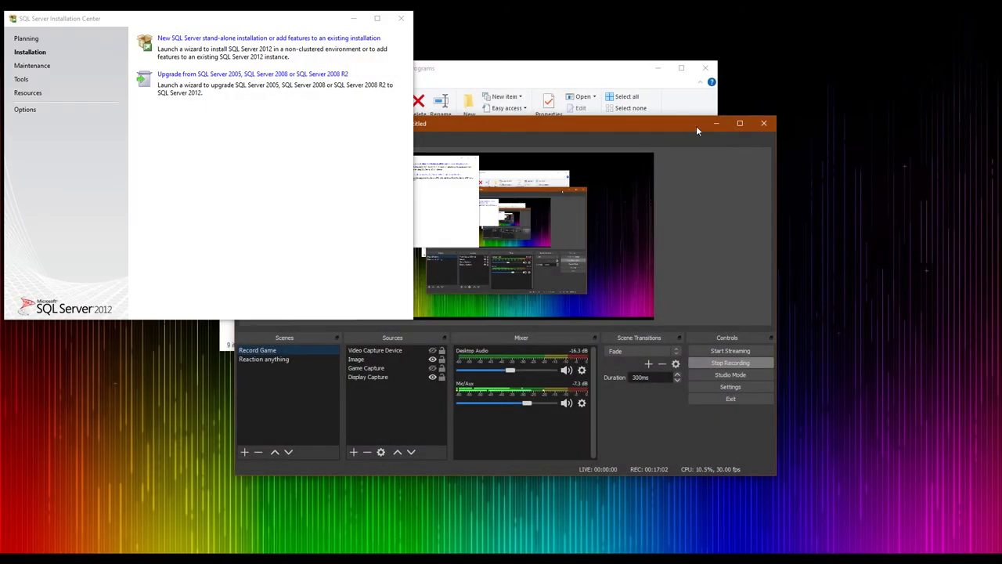
Open DATA (D:) in a new window, look inside 39f55f3356c456316cbe, then go back
left_click(714, 124)
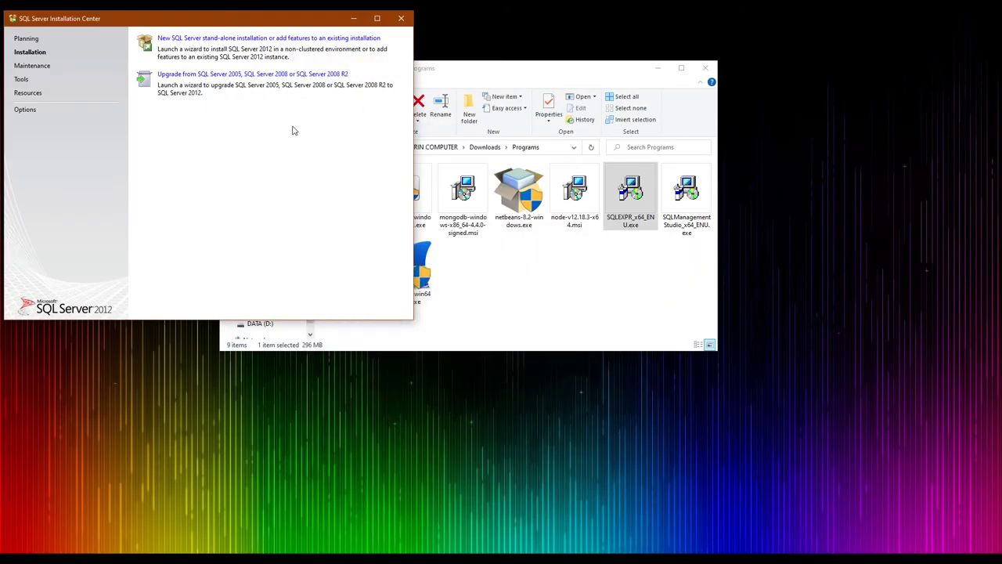
left_click_drag(206, 23, 630, 153)
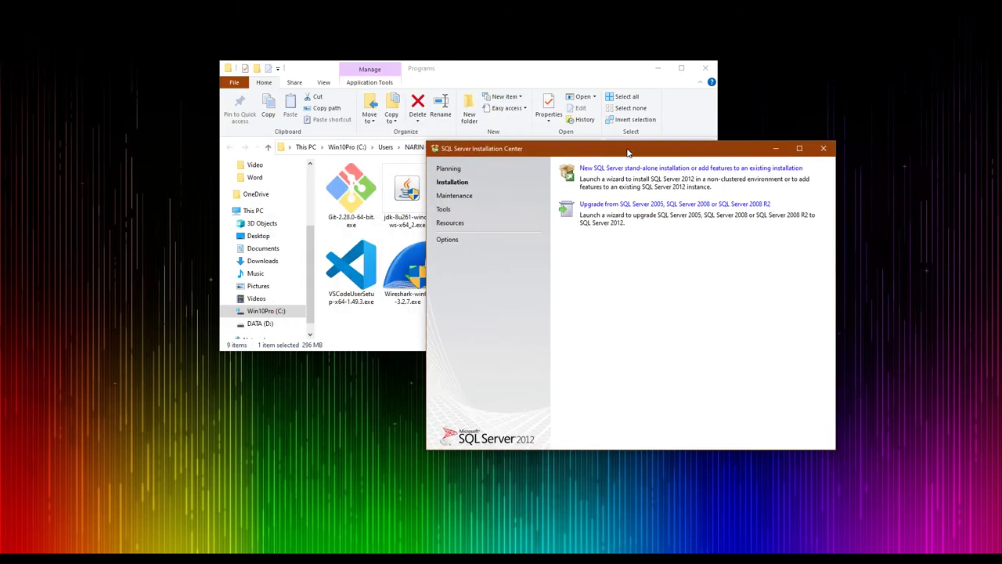
right_click(259, 323)
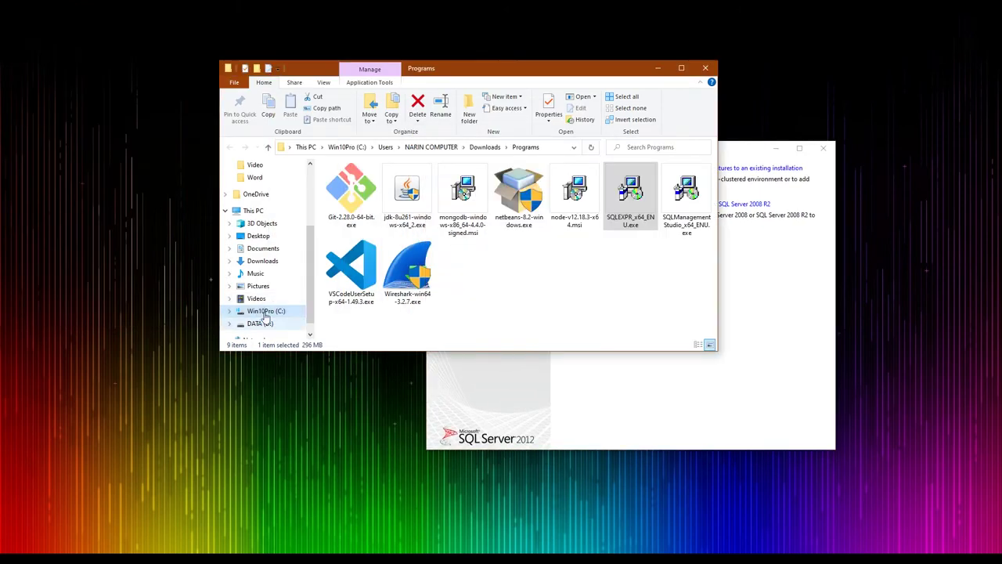
left_click(317, 88)
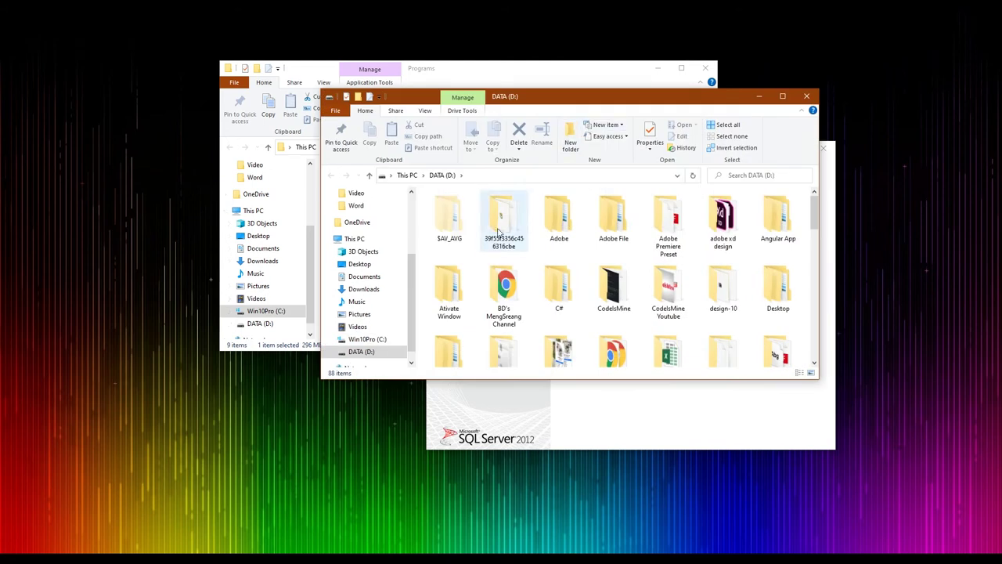
left_click(505, 216)
left_click_drag(598, 97, 315, 96)
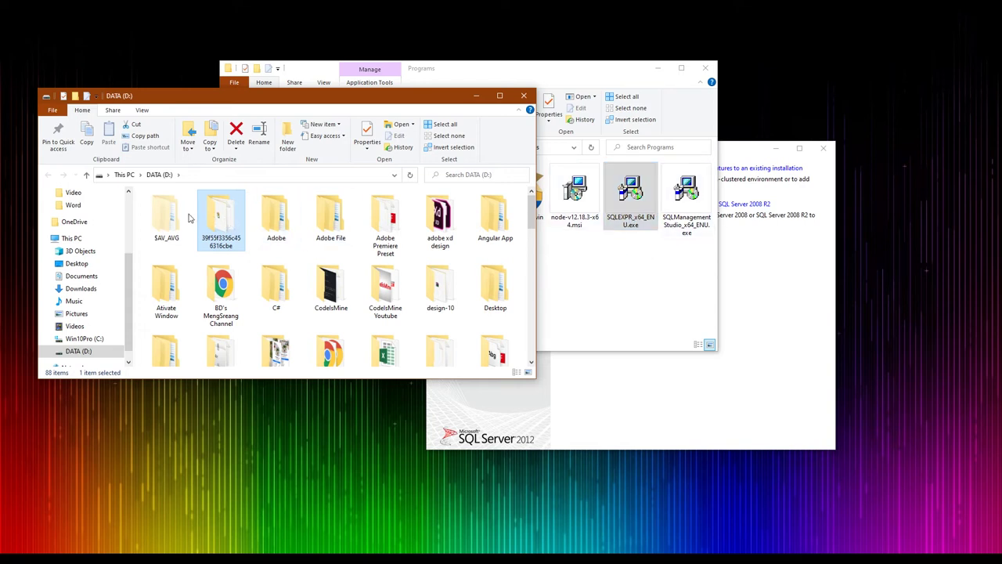
double_click(213, 226)
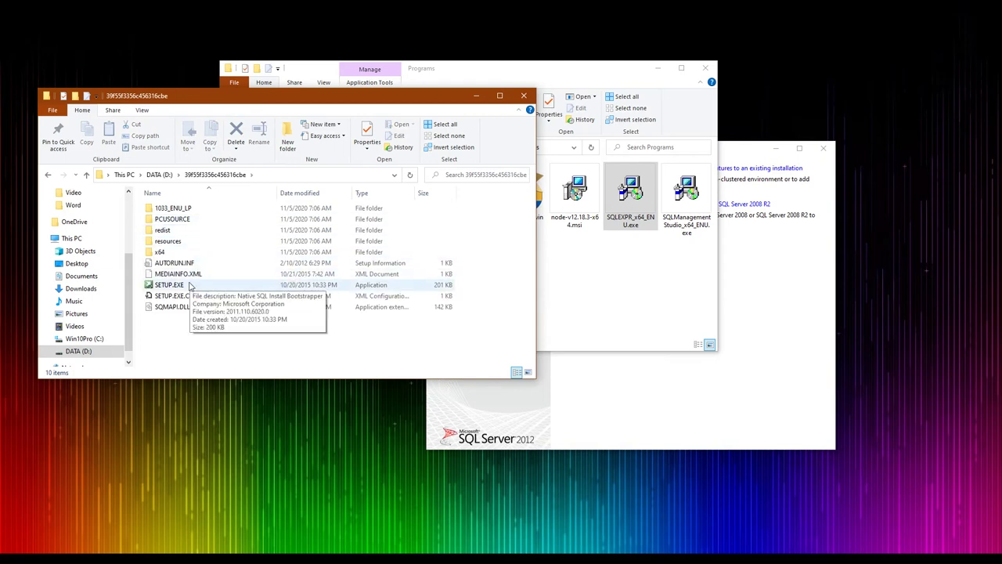
left_click(158, 173)
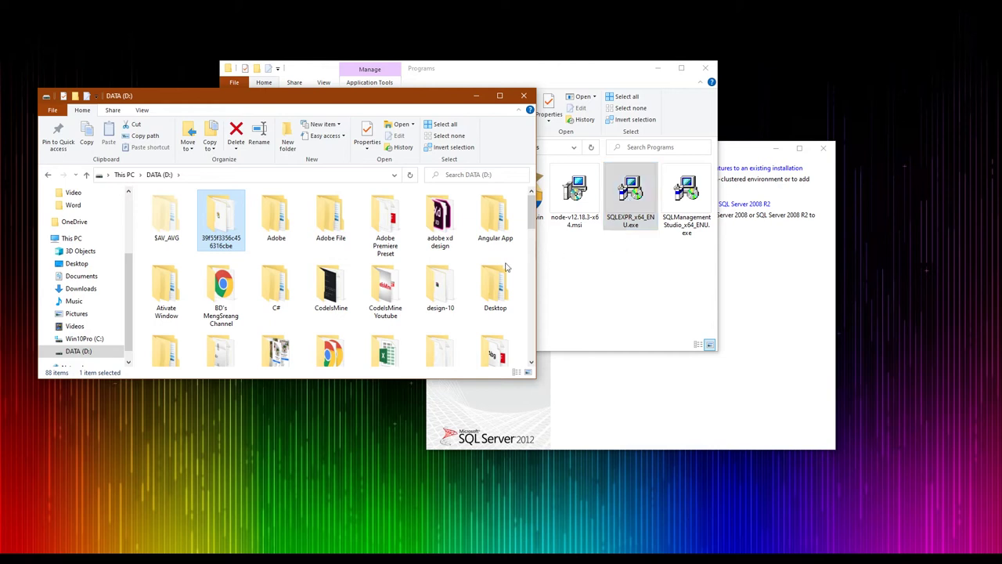
Close the Installation Center and launch SQLEXPR_x64_ENU.exe again from the Programs folder
left_click(570, 243)
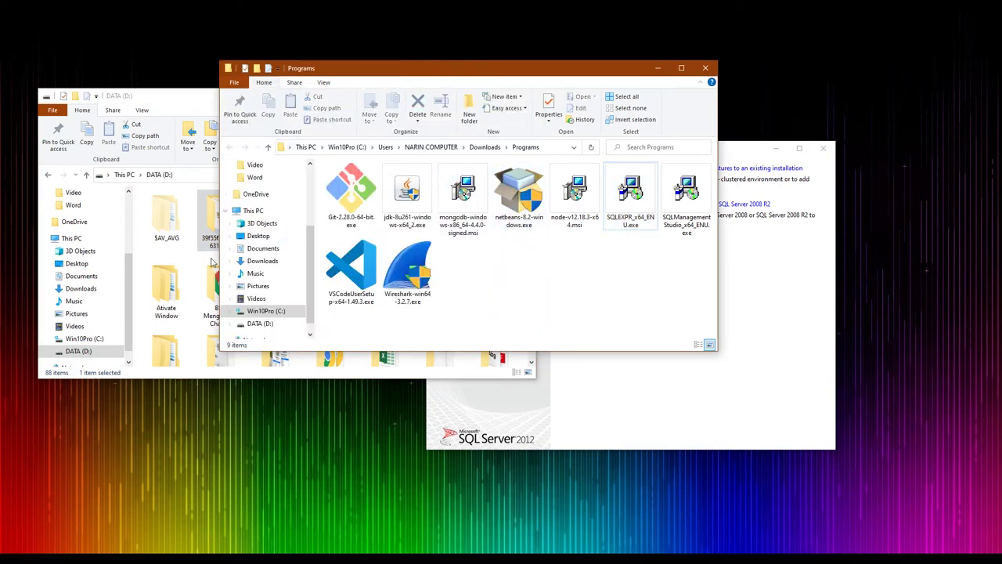
left_click(216, 223)
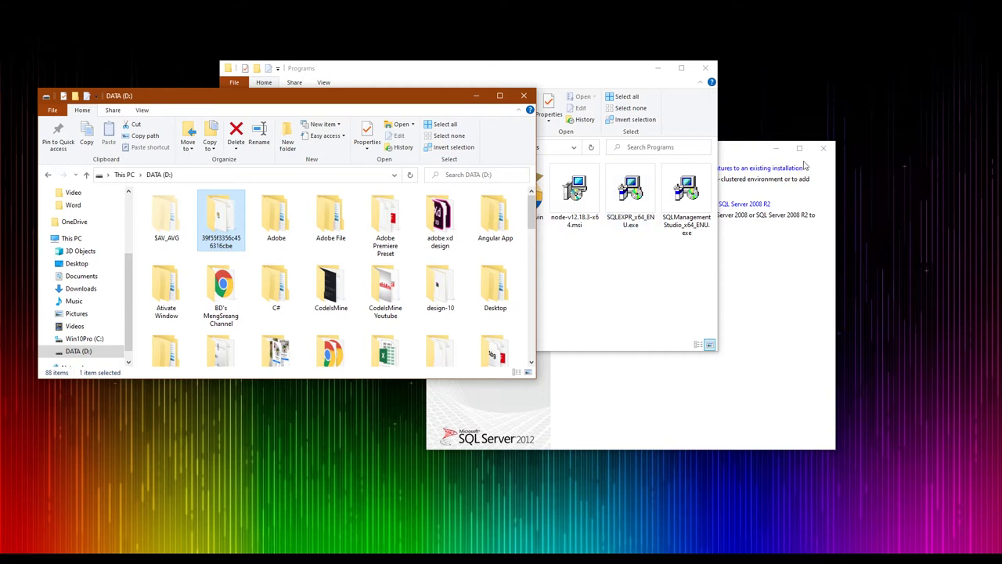
left_click(824, 149)
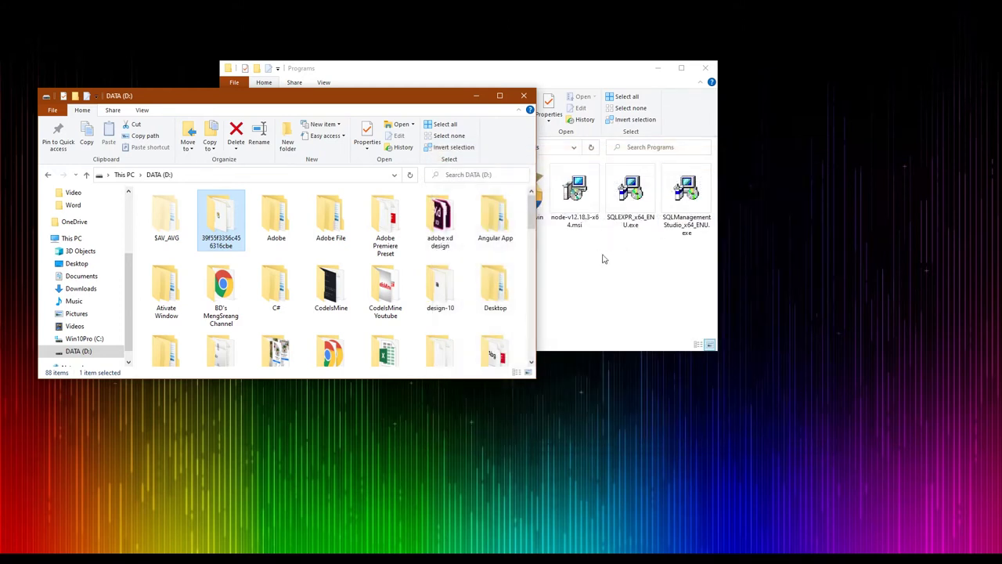
left_click(618, 227)
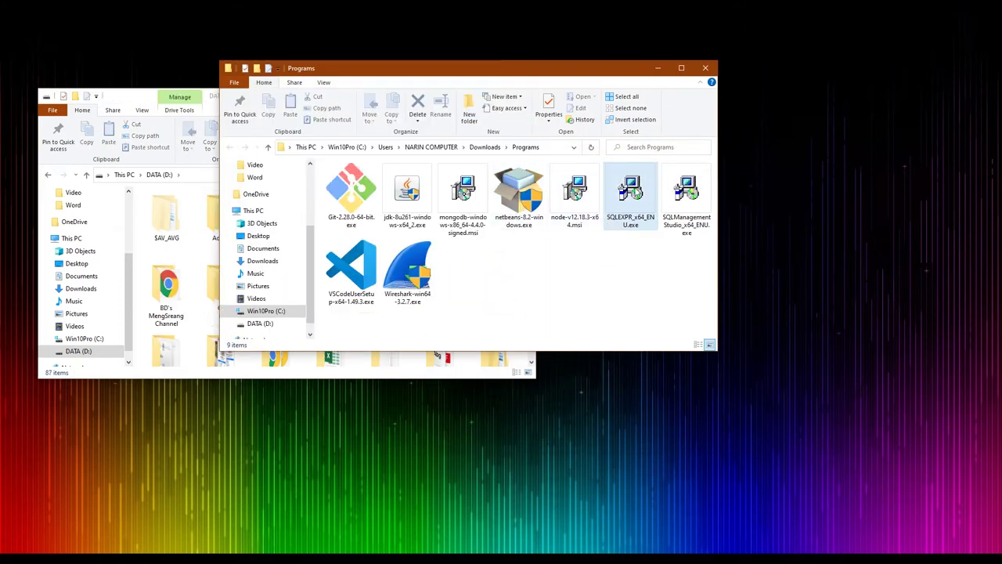
double_click(630, 195)
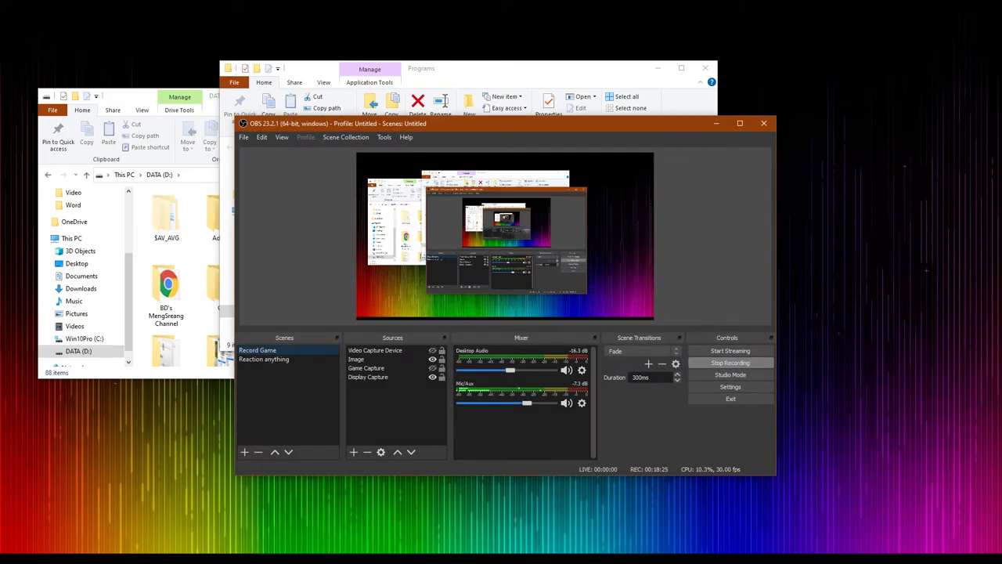
Minimize the Programs window, refresh the DATA (D:) view, then minimize that window too
key("super+Down")
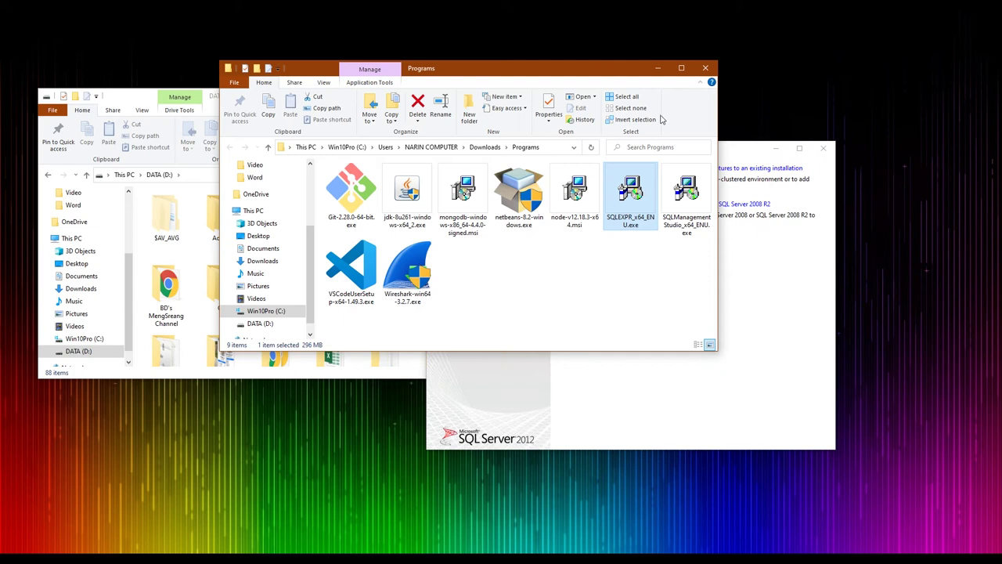
left_click(658, 68)
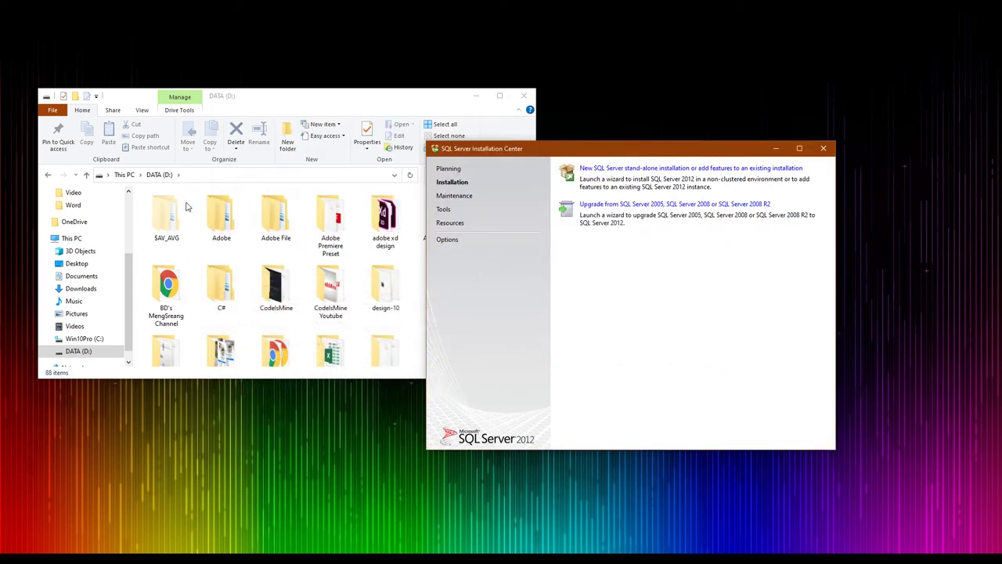
left_click(304, 239)
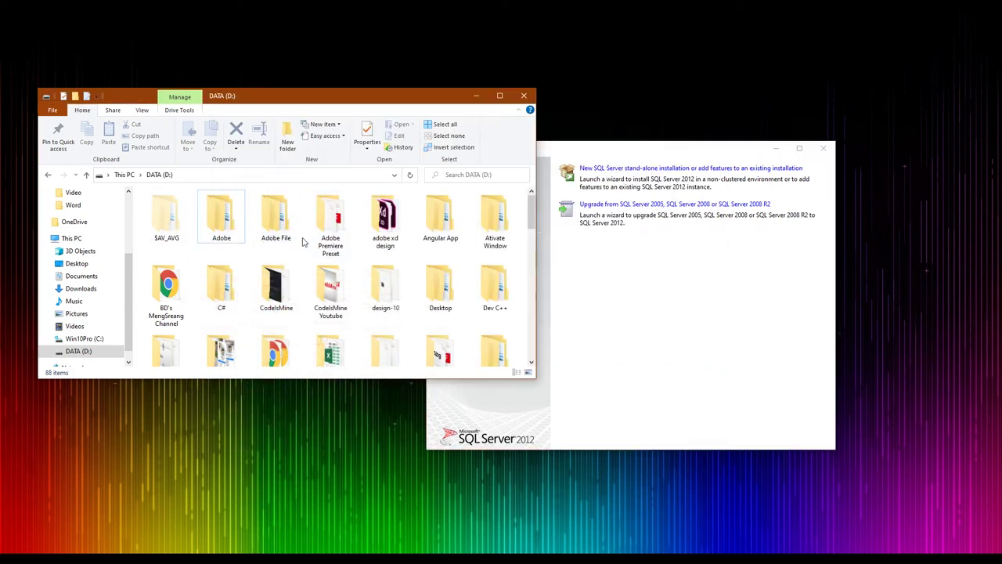
right_click(516, 261)
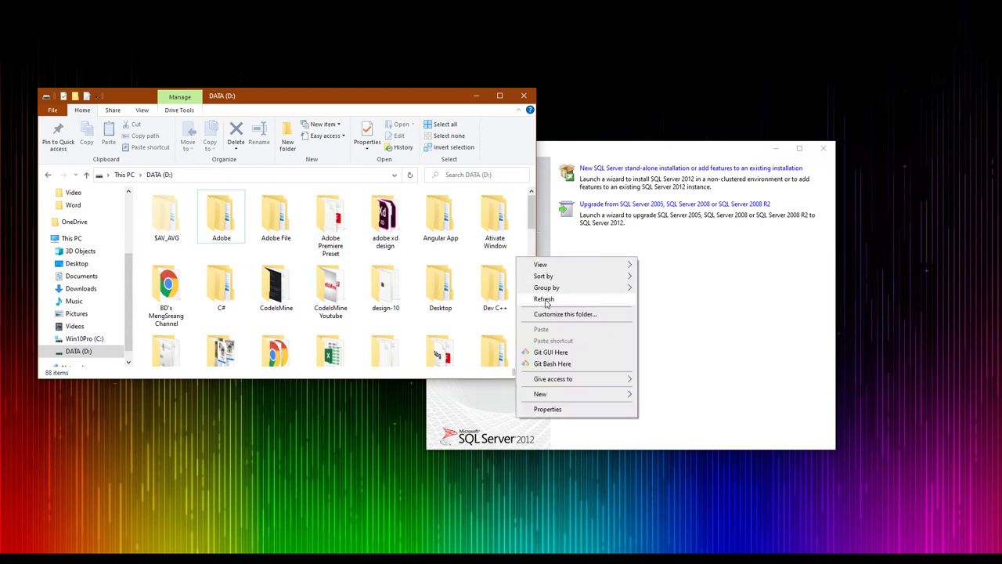
left_click(548, 300)
scroll(252, 253, "down", 3)
scroll(252, 253, "up", 3)
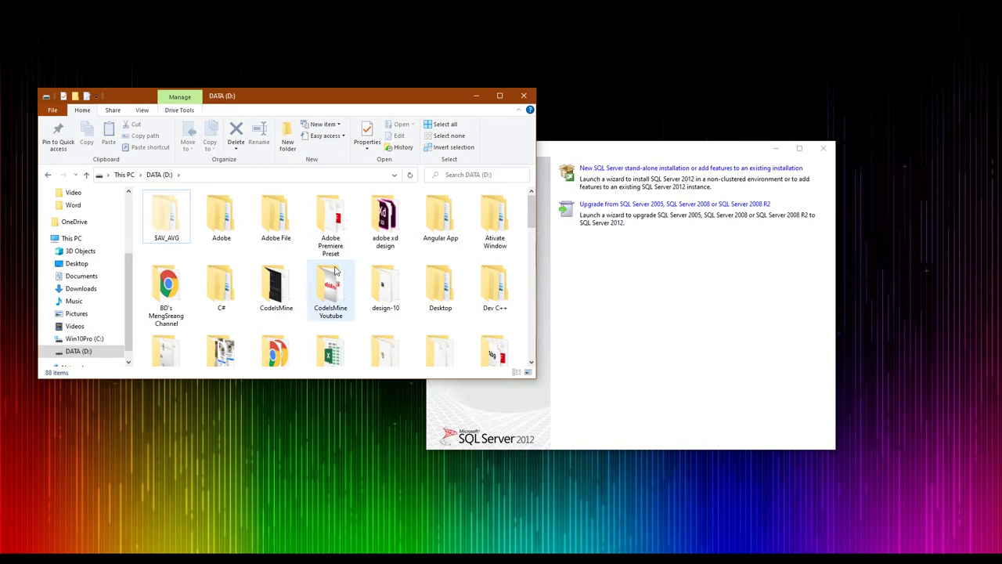
scroll(335, 270, "down", 10)
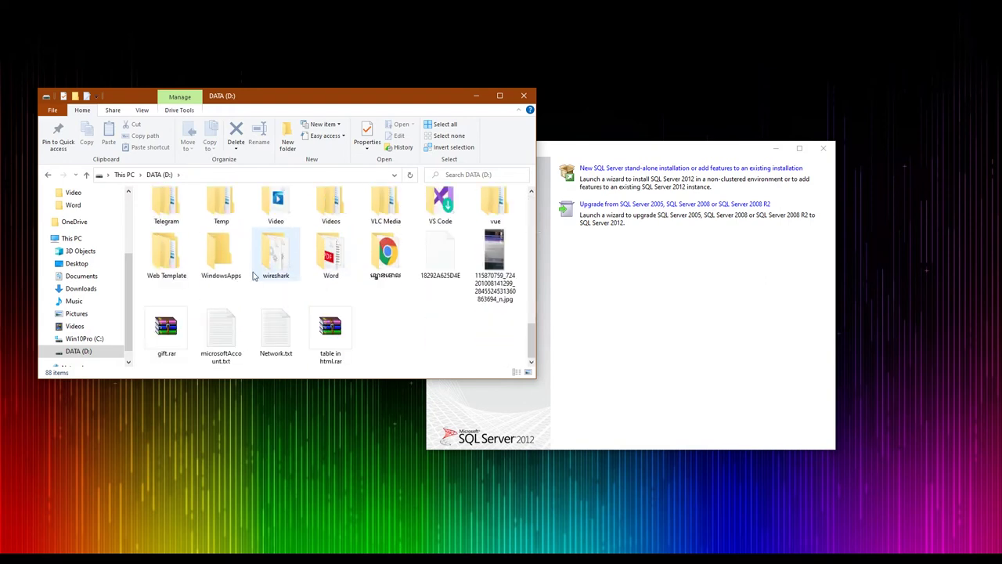
scroll(254, 273, "up", 10)
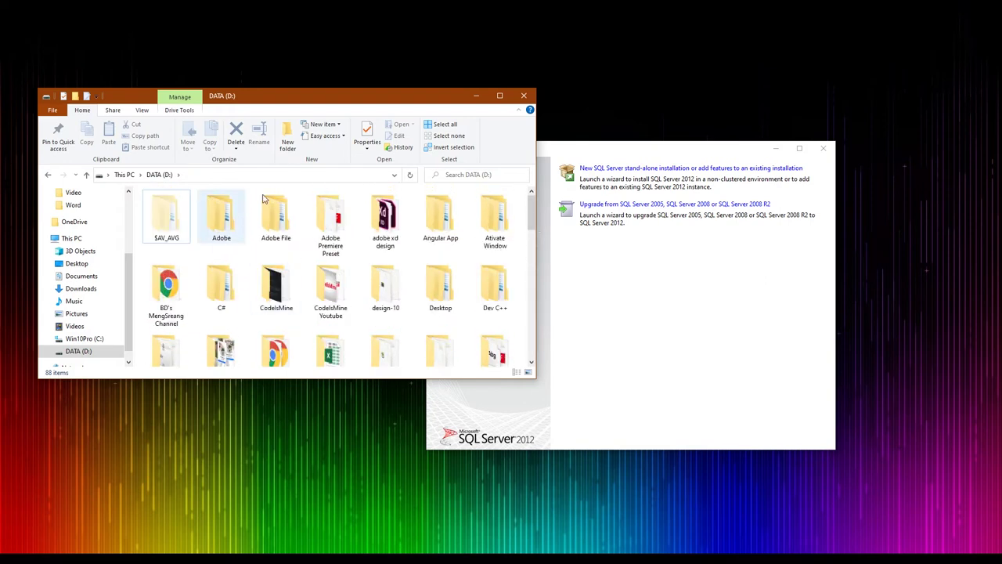
left_click(476, 96)
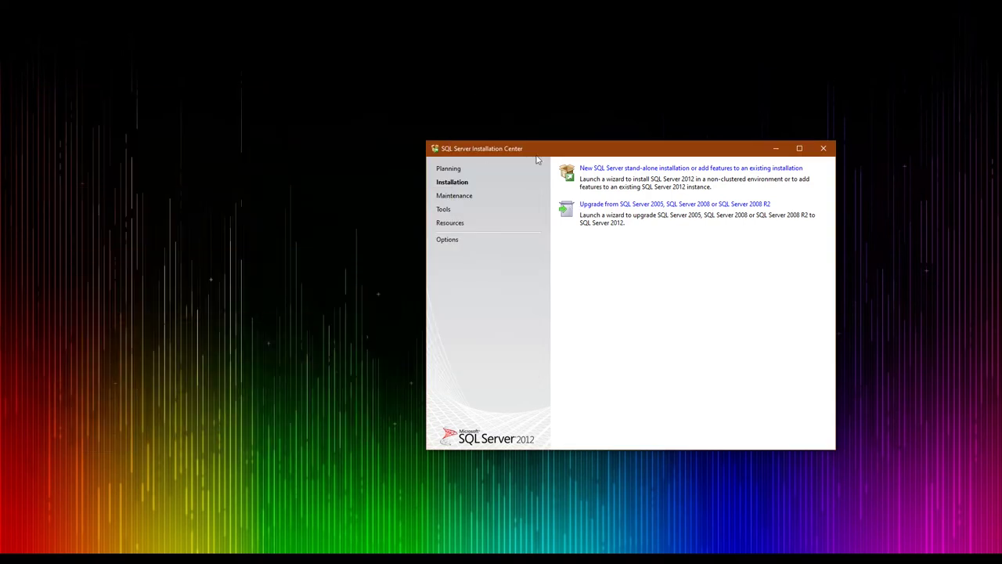
Choose 'New SQL Server stand-alone installation or add features to an existing installation'
left_click_drag(549, 159, 417, 128)
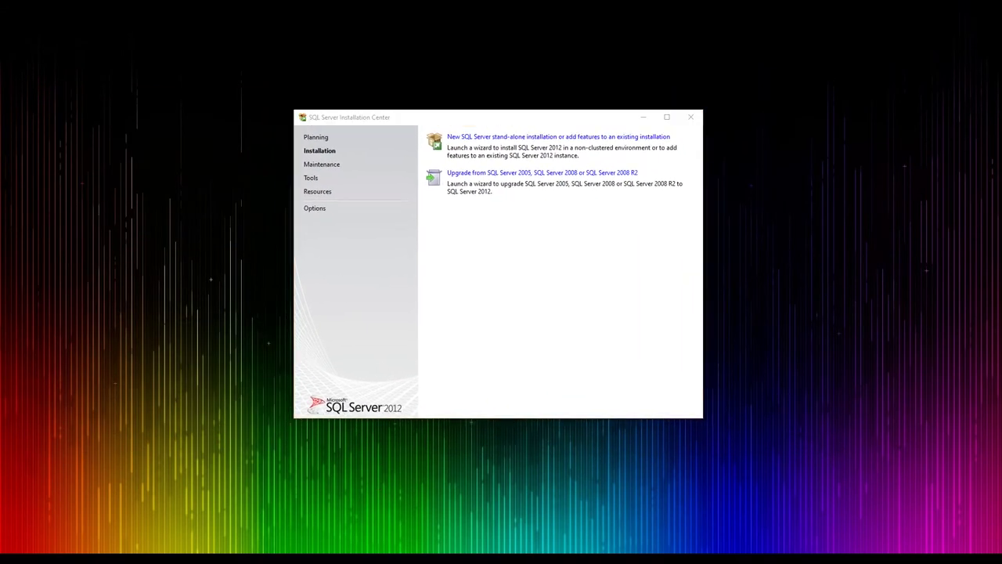
left_click(101, 526)
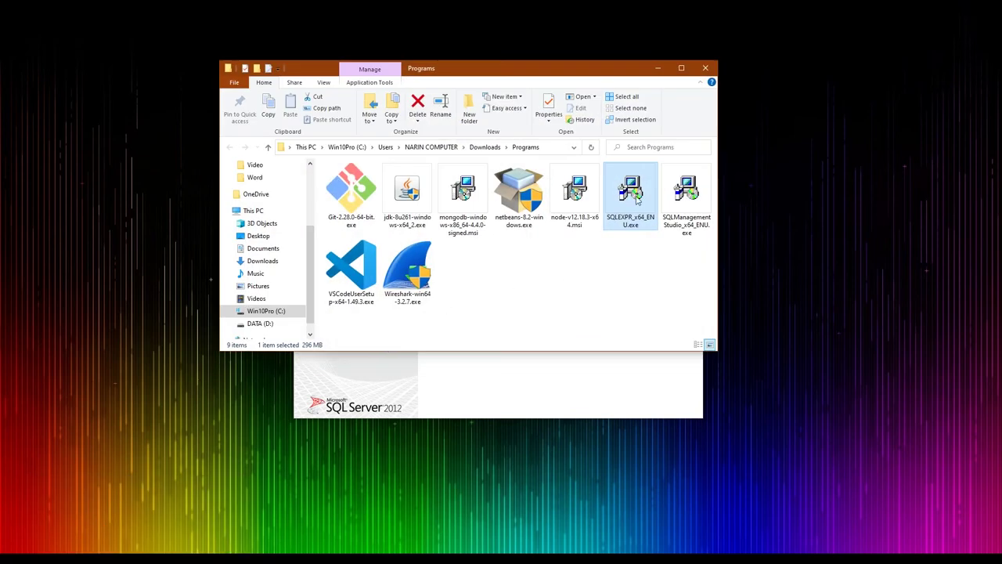
left_click(655, 69)
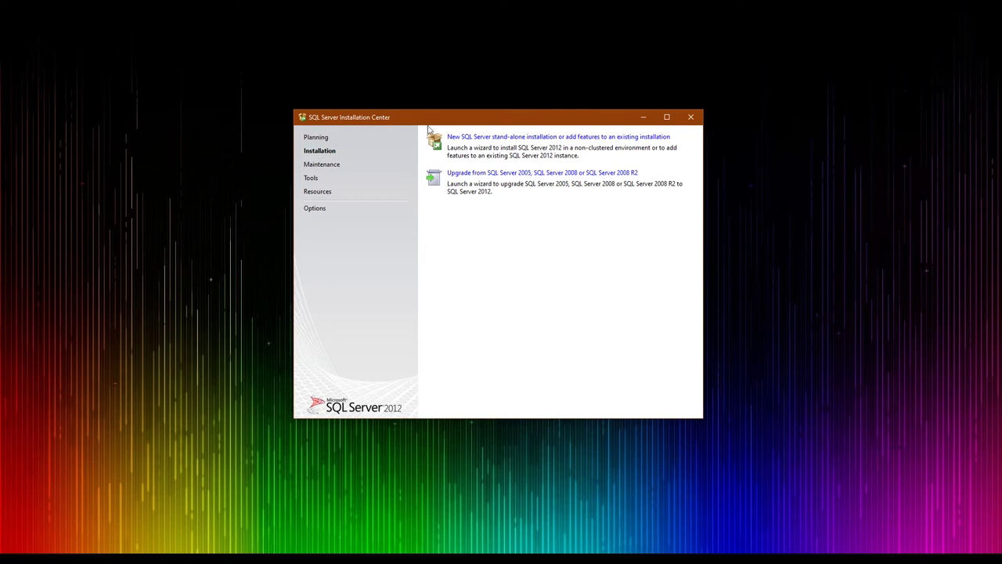
mouse_move(428, 127)
left_mouse_down()
mouse_move(474, 123)
mouse_move(441, 126)
left_mouse_up()
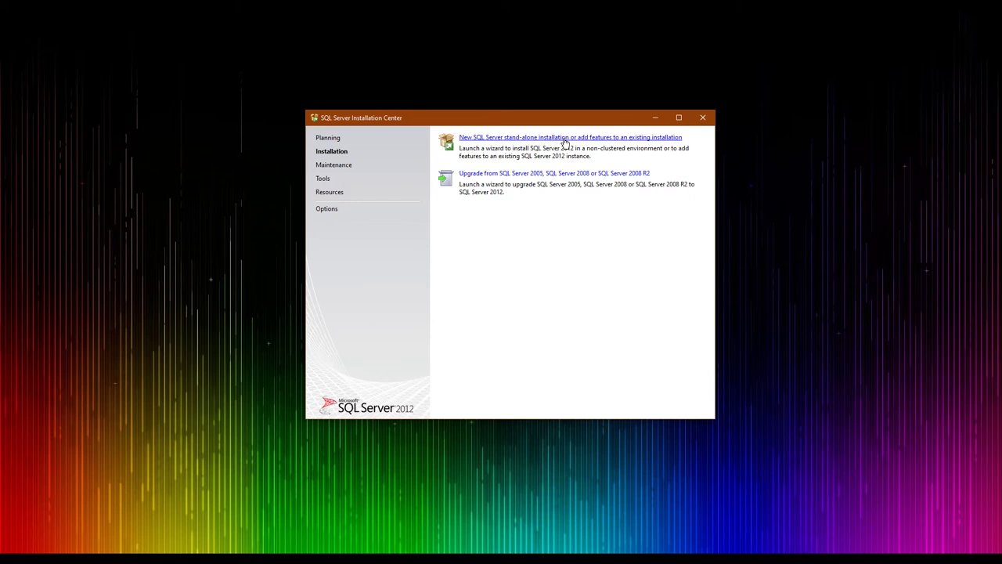
left_click(488, 140)
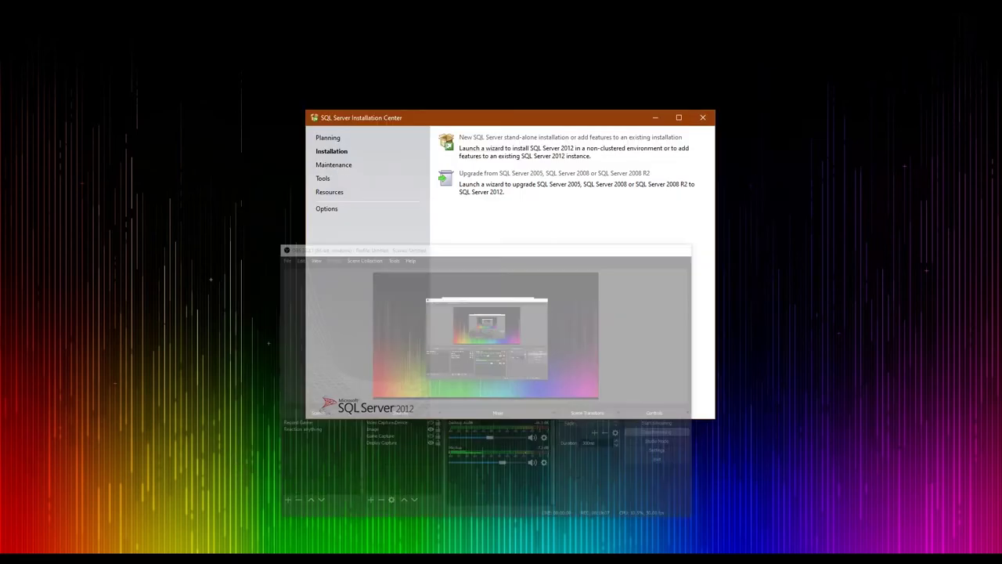
Accept the SQL Server 2012 license terms and continue past Product Updates
left_click(655, 117)
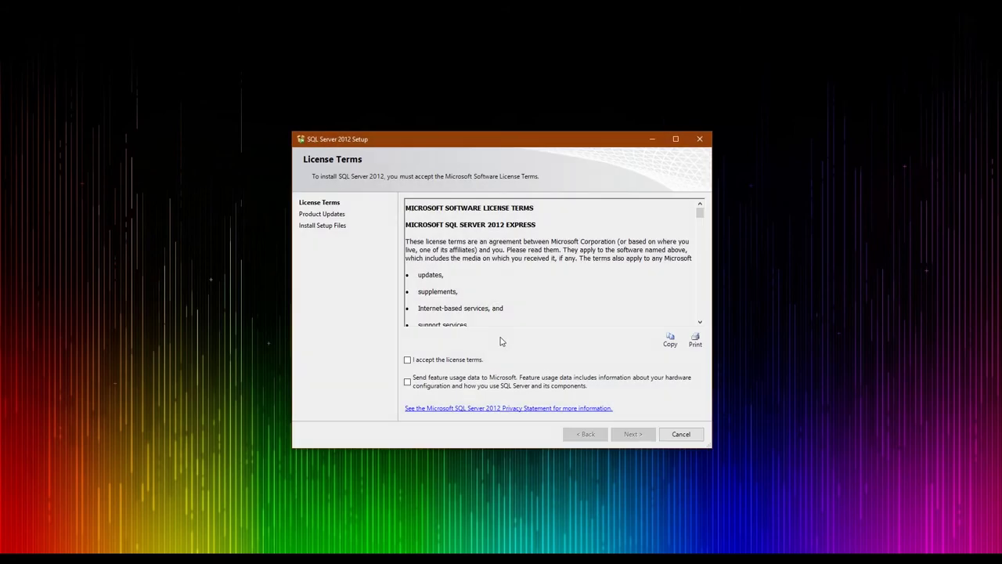
left_click(407, 361)
left_click(631, 436)
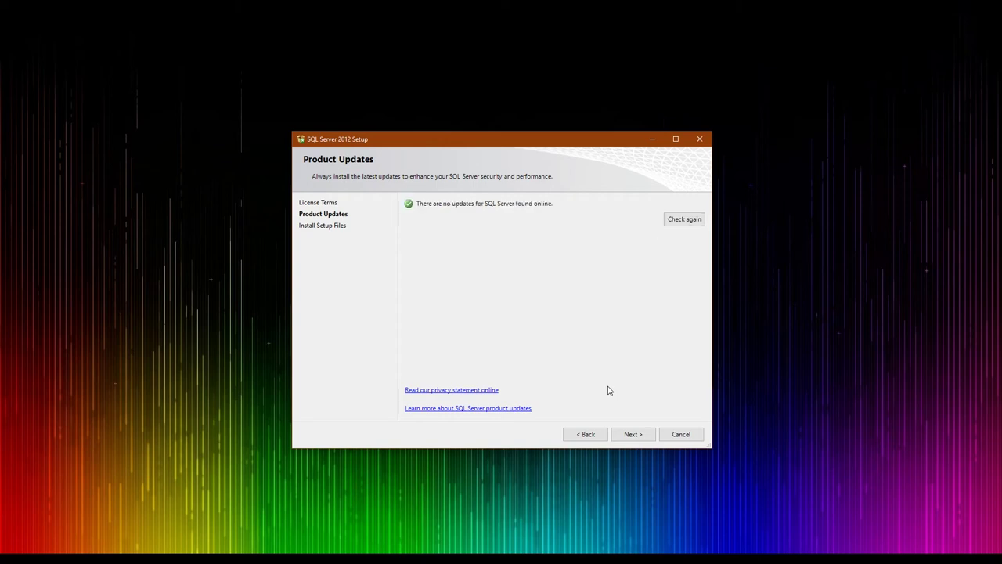
left_click(627, 432)
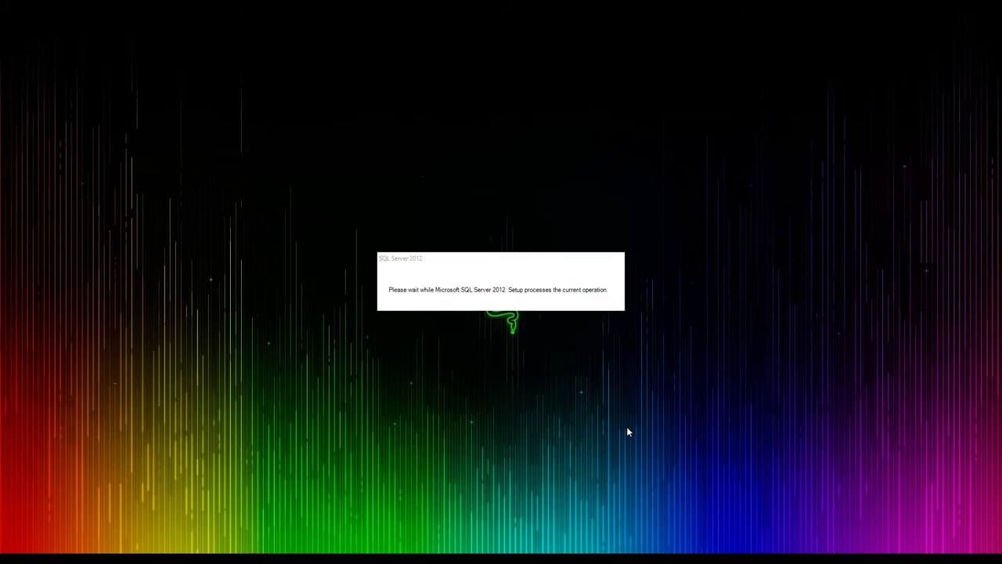
Select all Express features, including Replication and Client Connectivity SDK, and continue to Instance Configuration
key("alt+Tab")
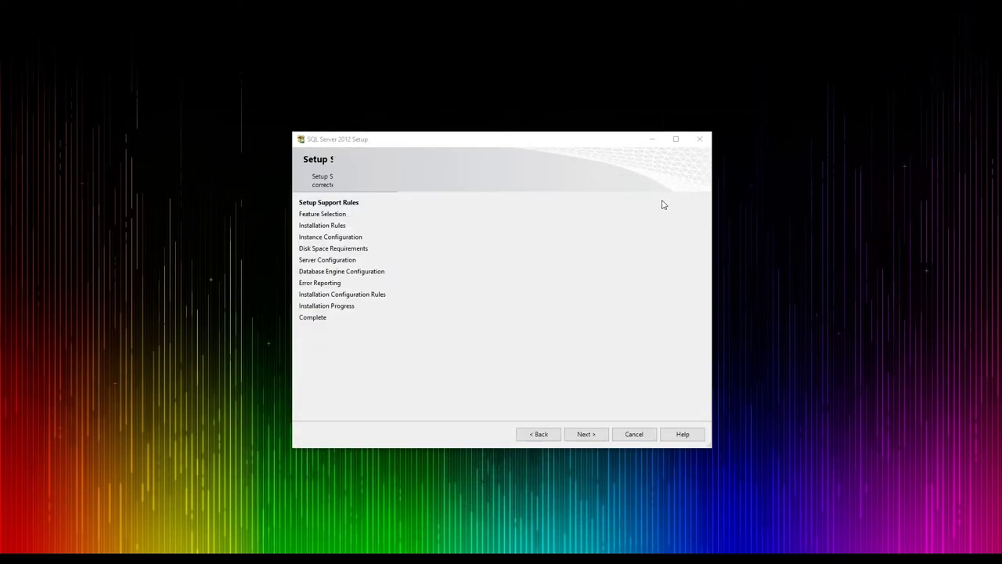
left_click_drag(566, 138, 579, 91)
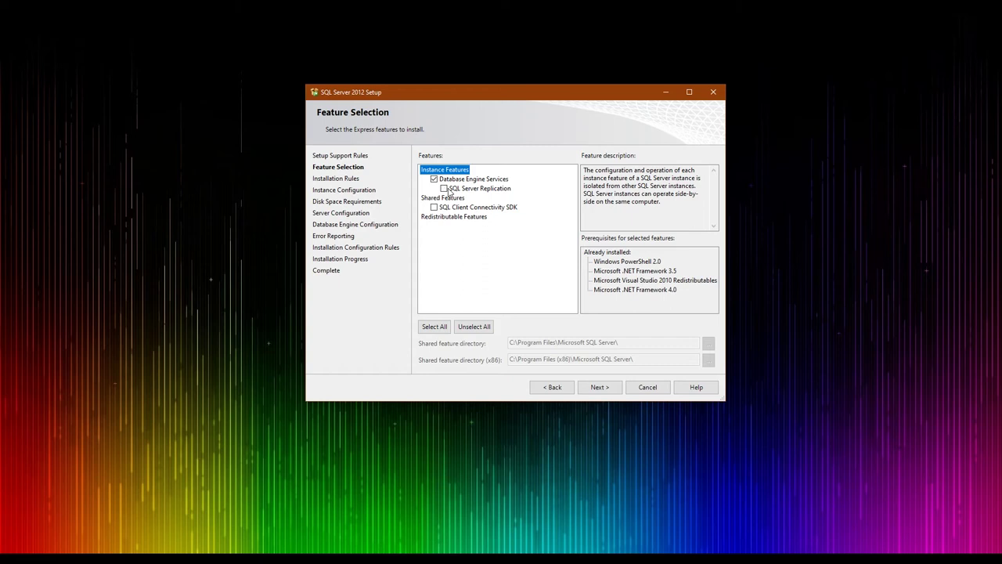
left_click(434, 328)
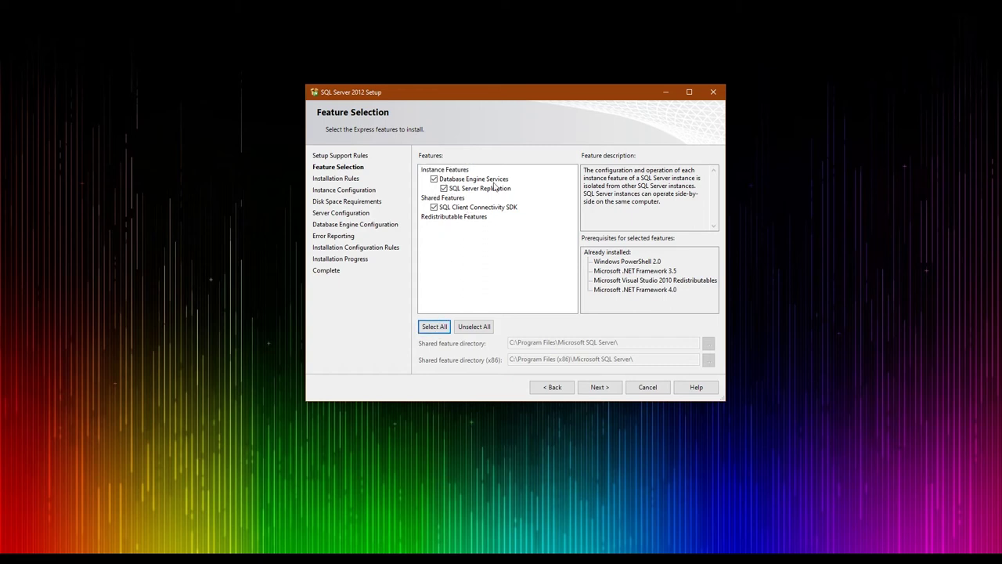
left_click(608, 389)
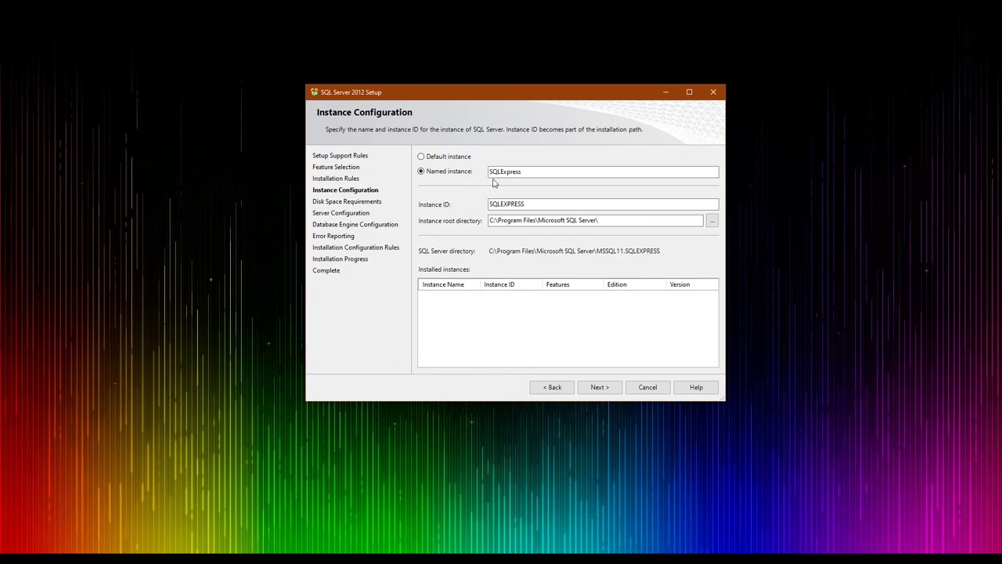
Switch from the named SQLExpress instance to a default instance
left_click_drag(522, 174, 489, 172)
left_click_drag(524, 204, 453, 202)
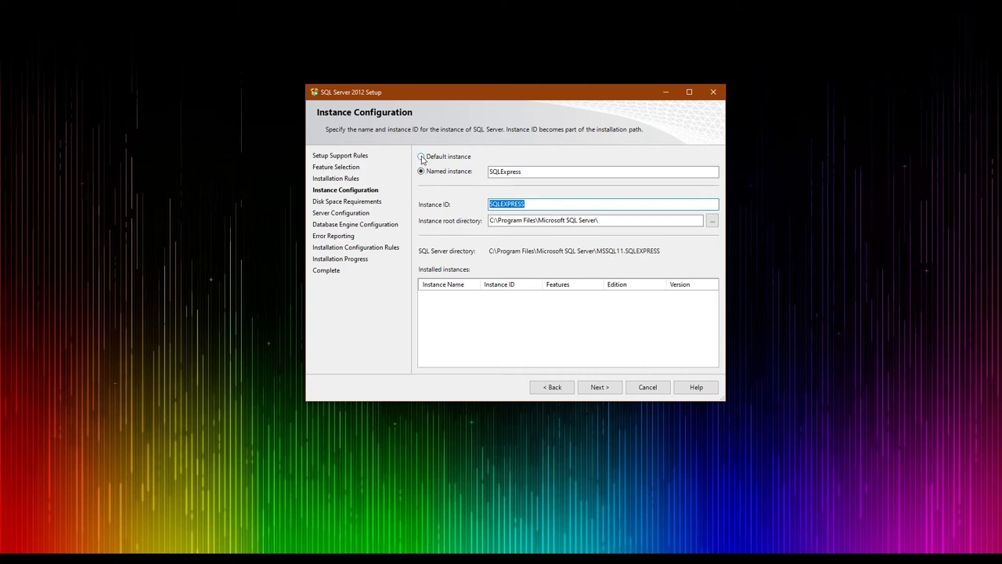
left_click(422, 158)
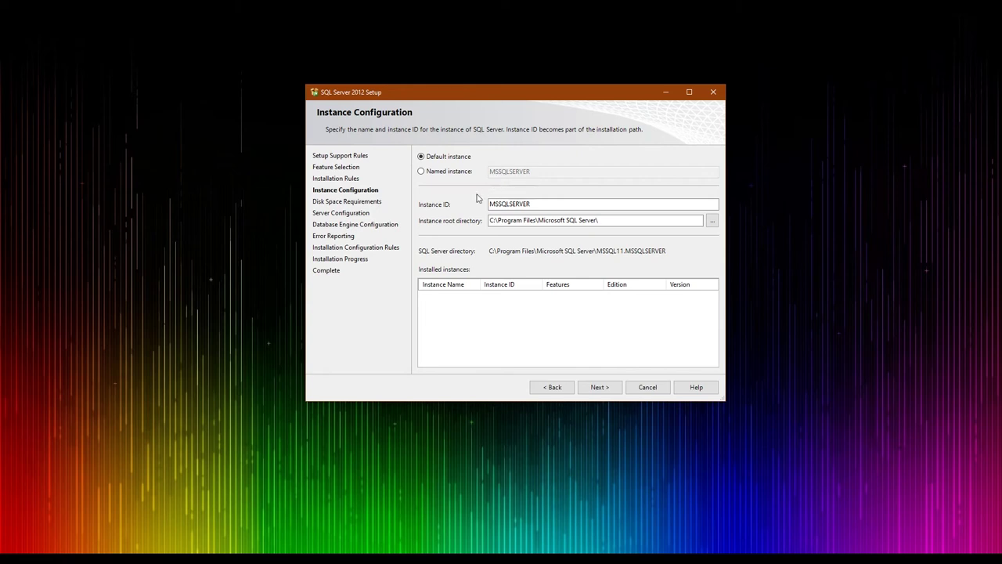
Review the MSSQLSERVER instance ID and the instance root directory path
left_click(540, 203)
left_click_drag(540, 203, 486, 202)
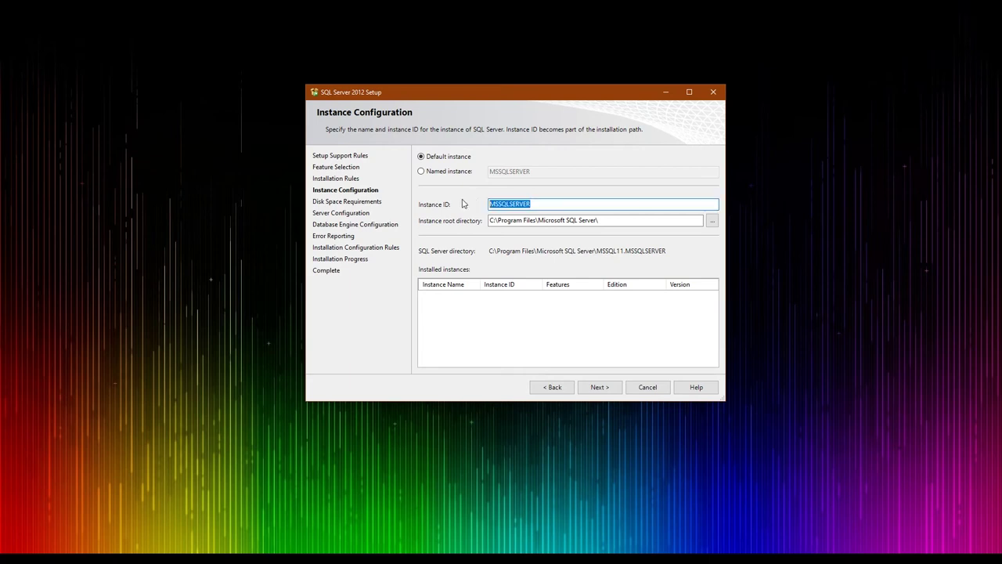
left_click(546, 220)
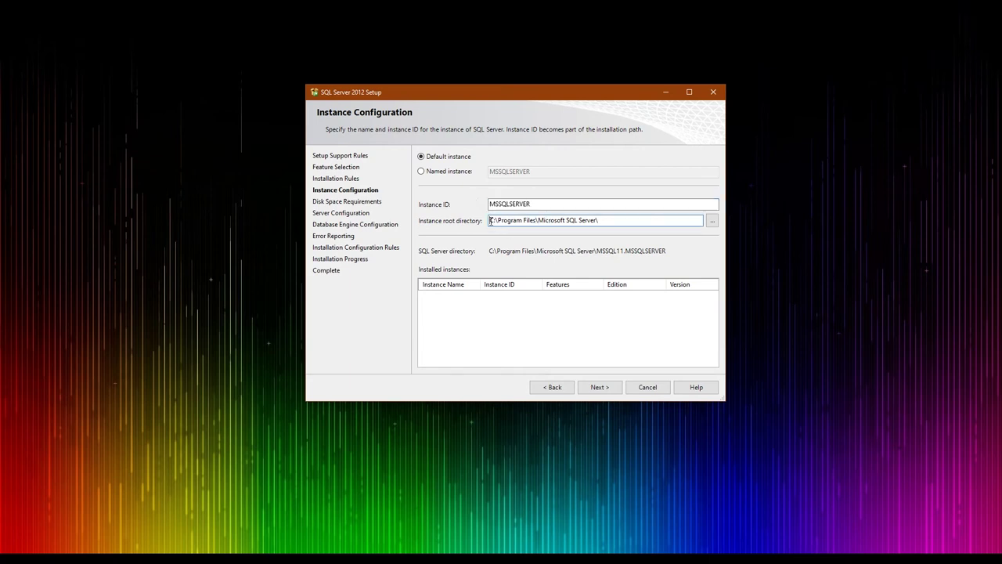
left_click_drag(503, 220, 548, 221)
left_click(653, 222)
Browse for the instance root directory and navigate to the DATA (D:) drive
left_click(712, 221)
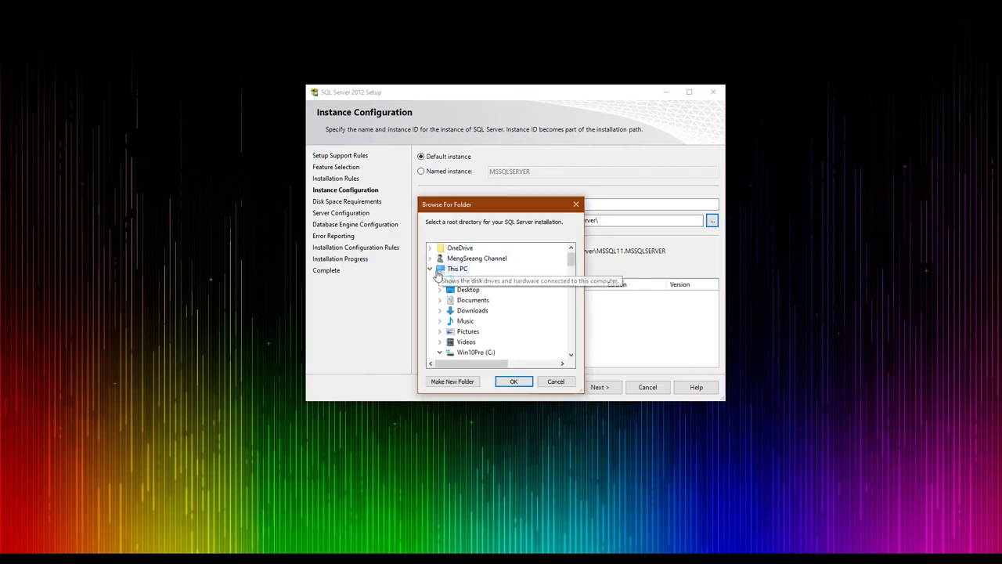
left_click(429, 269)
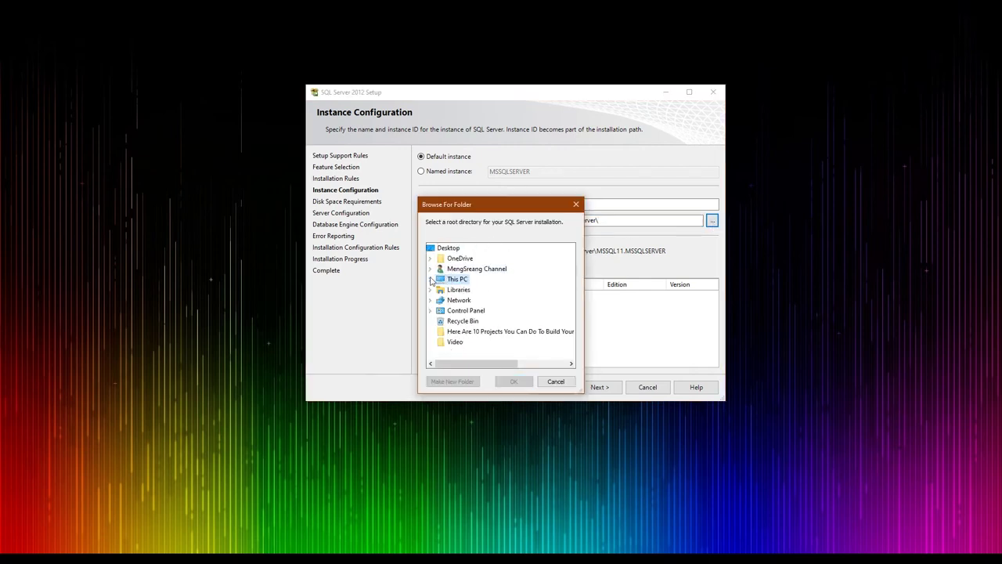
left_click(430, 279)
scroll(450, 270, "down", 3)
scroll(450, 267, "up", 1)
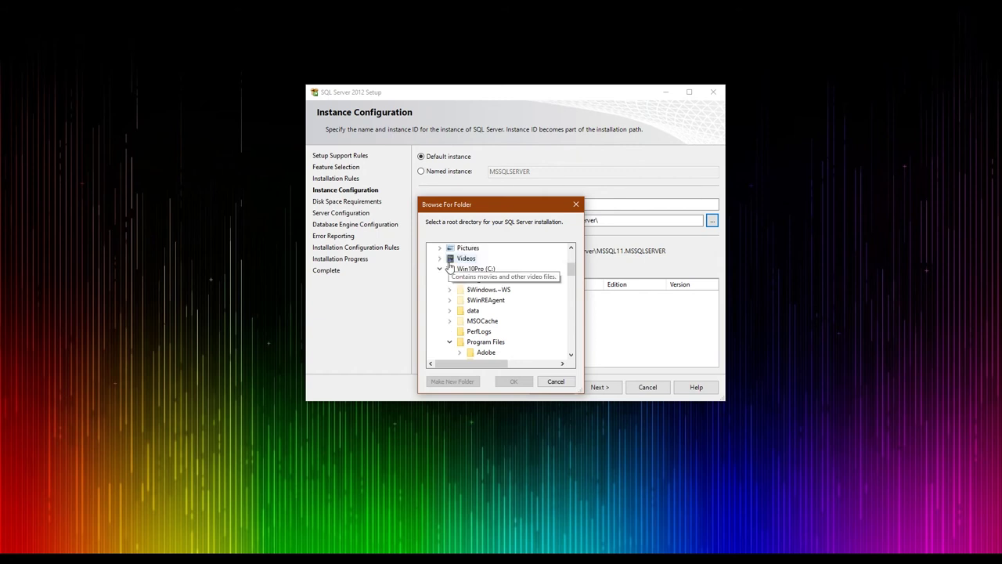
scroll(442, 290, "up", 1)
left_click(439, 299)
scroll(439, 282, "down", 1)
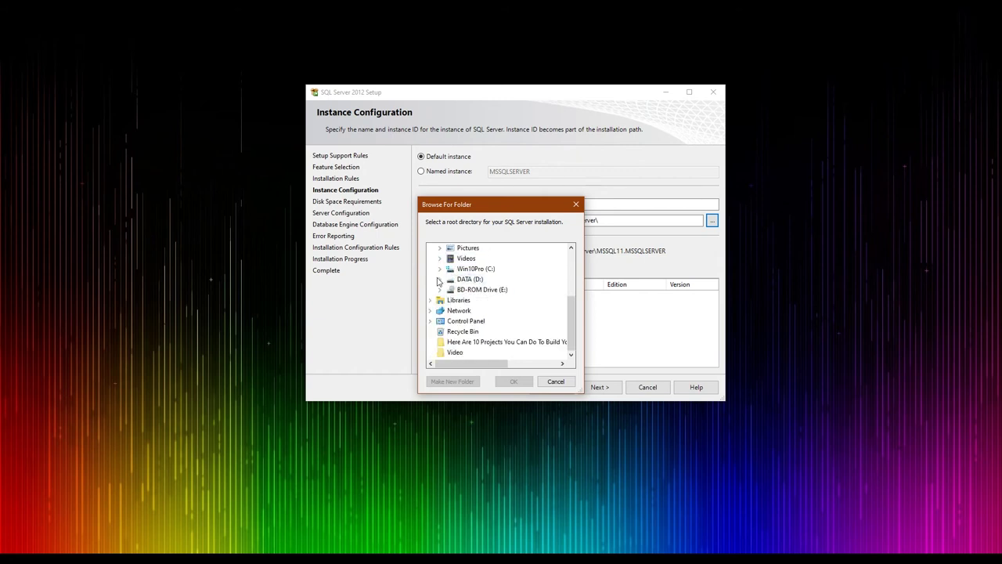
left_click(440, 279)
left_click(468, 247)
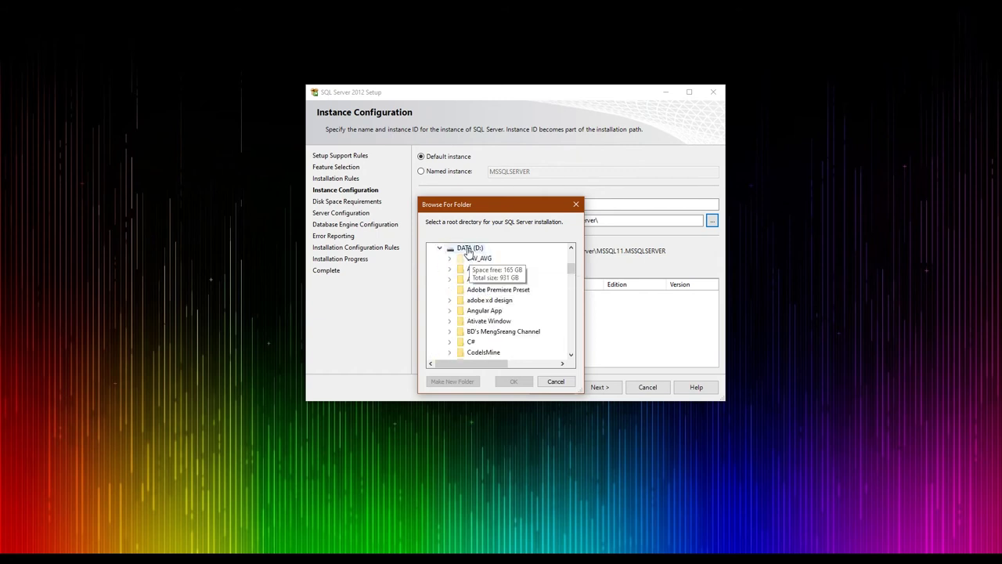
scroll(509, 290, "down", 5)
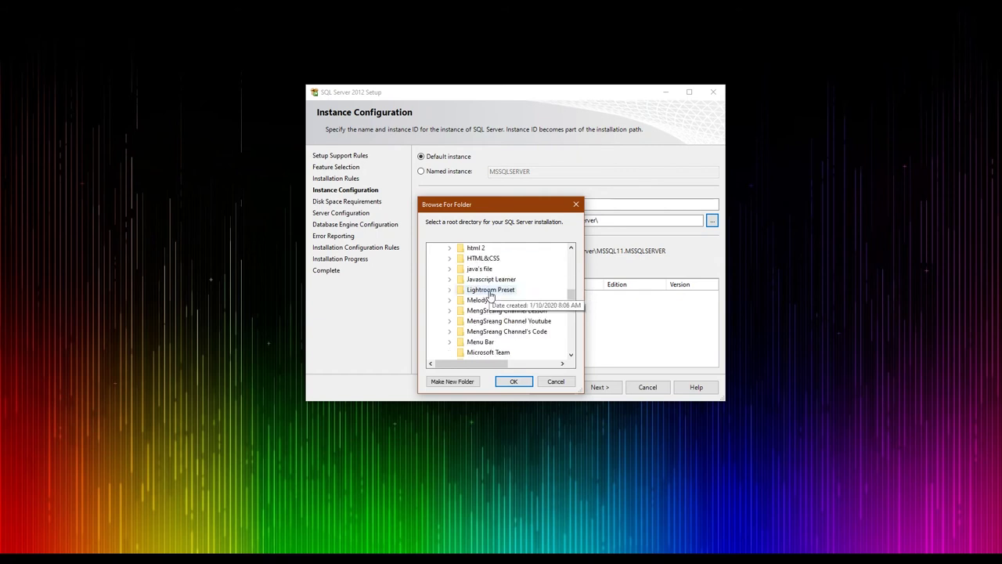
scroll(489, 292, "up", 6)
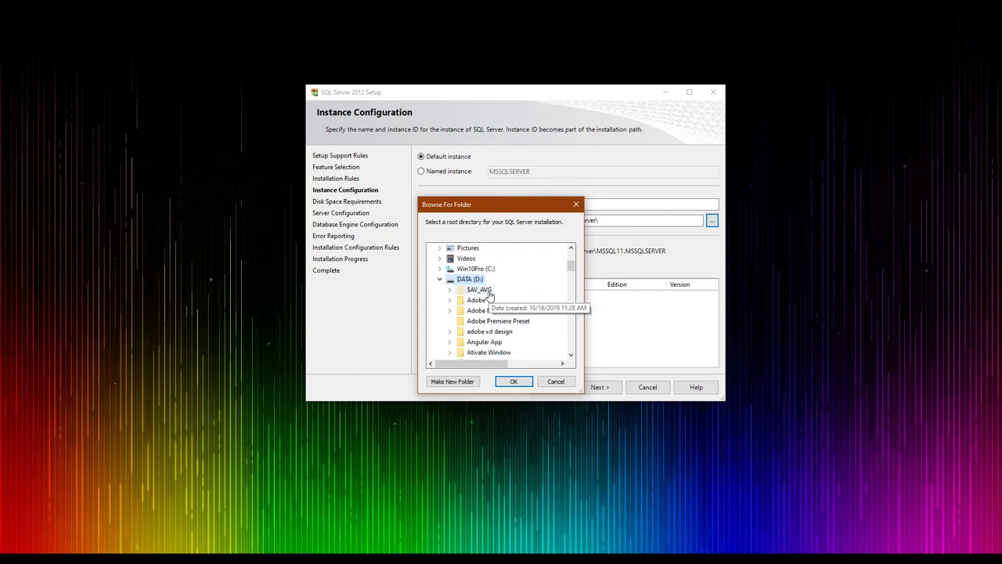
Create a new MS.SQL folder on D: and set D:\MS.SQL as the root directory
left_click(452, 382)
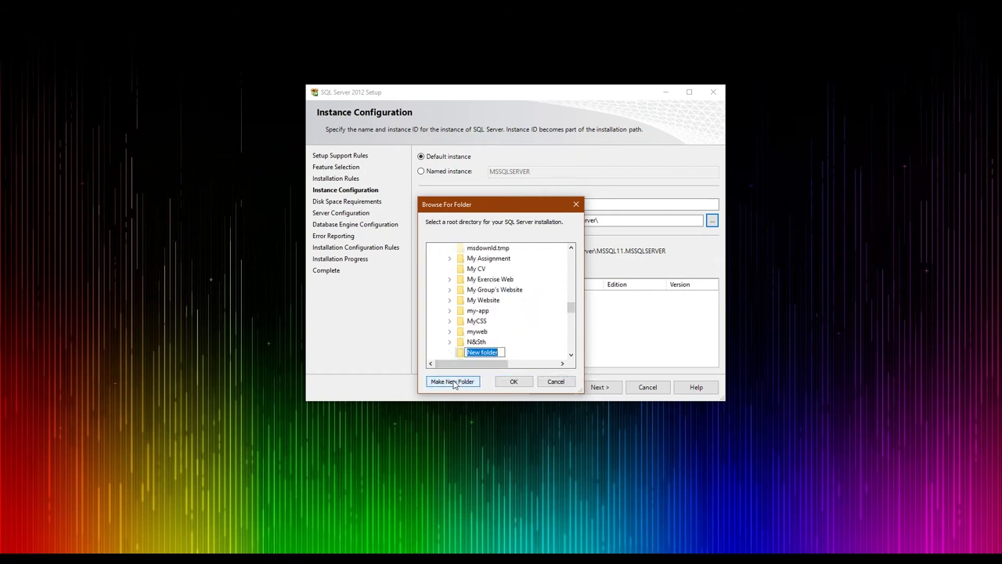
type("MS.SQL")
key("Return")
scroll(476, 345, "up", 3)
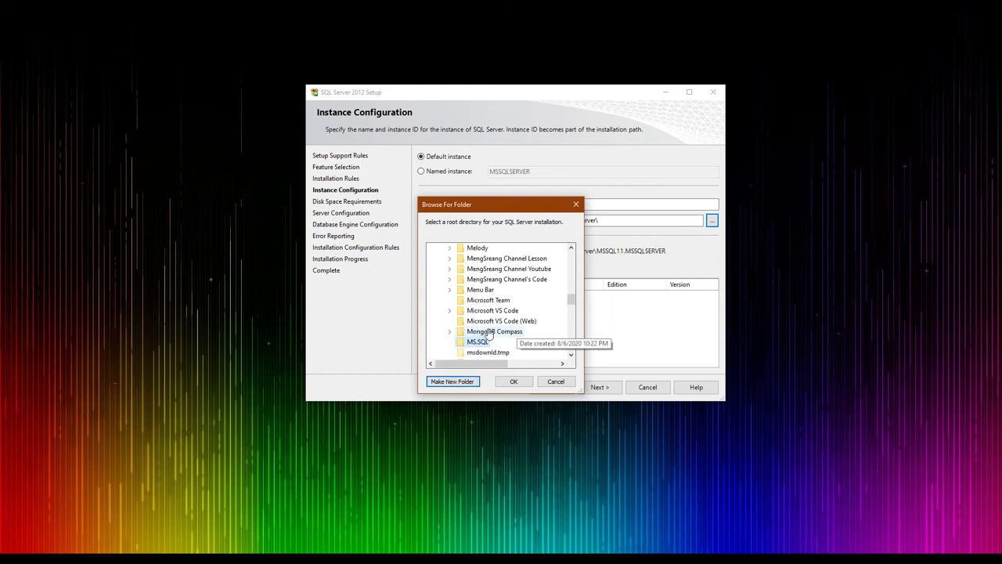
left_click(513, 381)
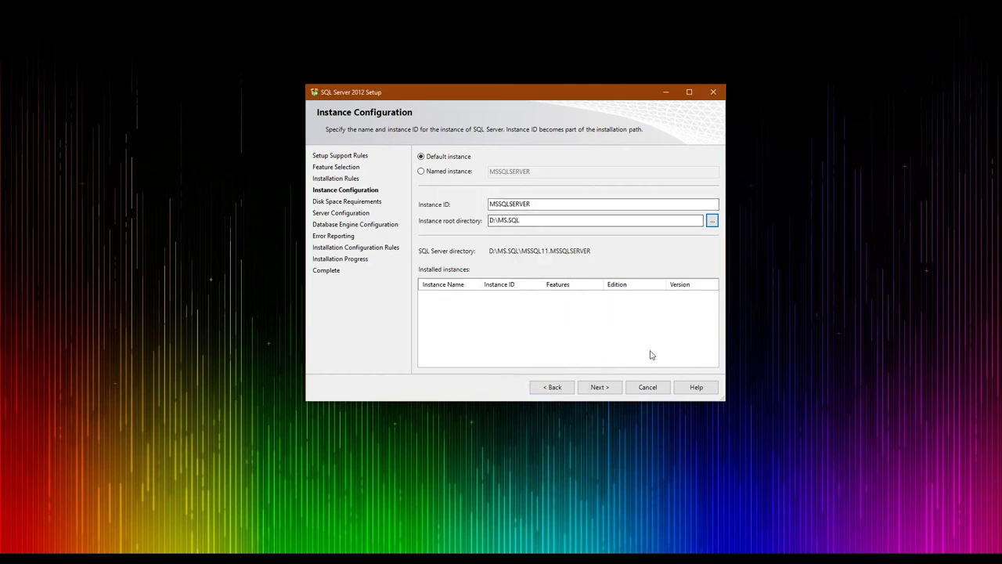
Advance past Instance Configuration, recheck Disk Space Requirements (167 MB on C, 865 MB on D), then go forward
left_click(598, 387)
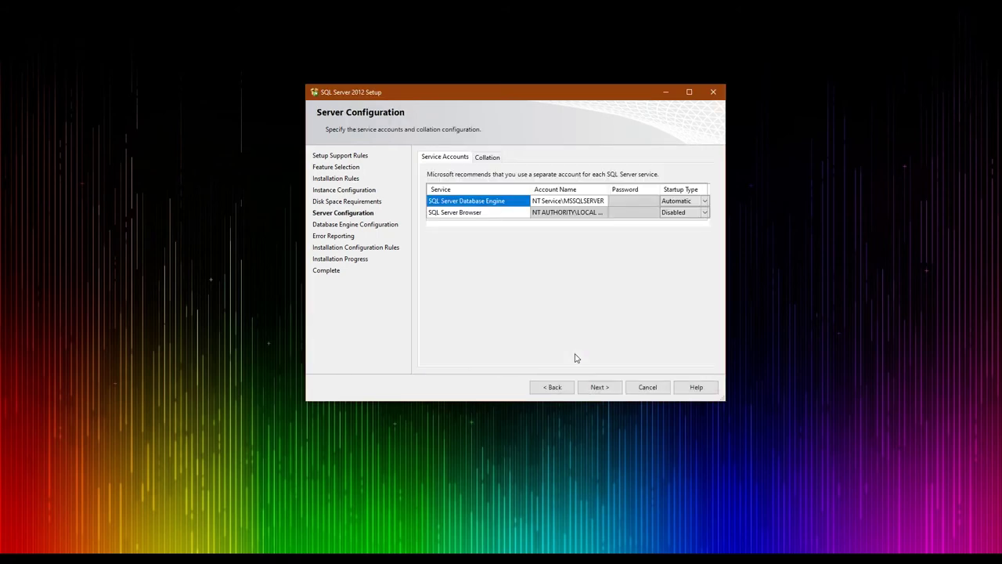
left_click(549, 387)
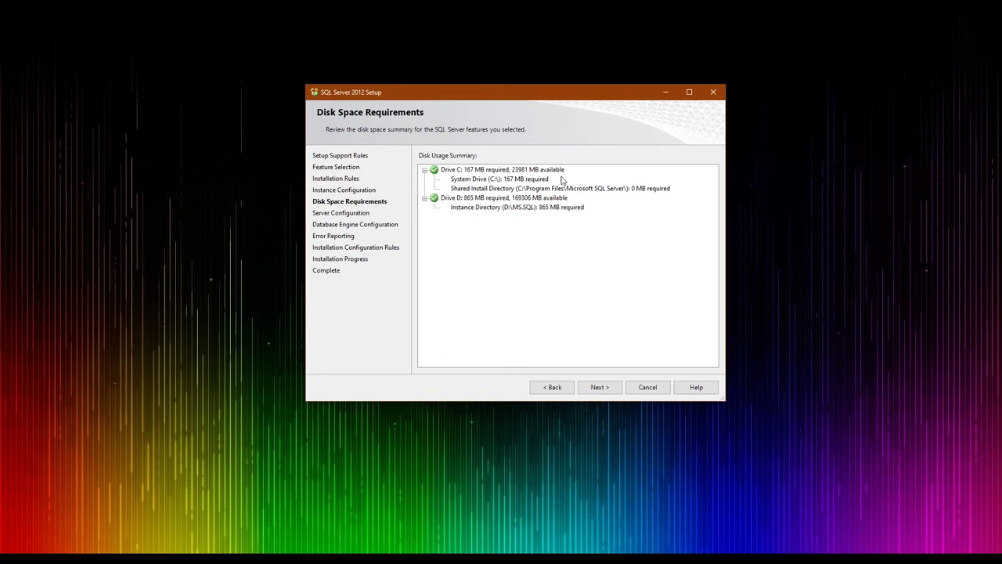
left_click(597, 388)
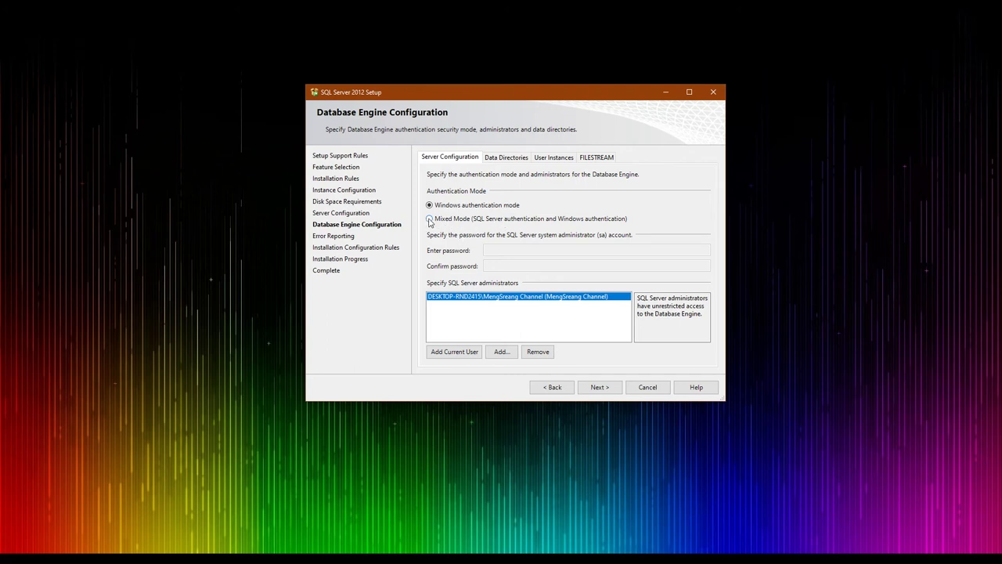
Enable Mixed Mode authentication and enter the sa password in both password fields
left_click(429, 220)
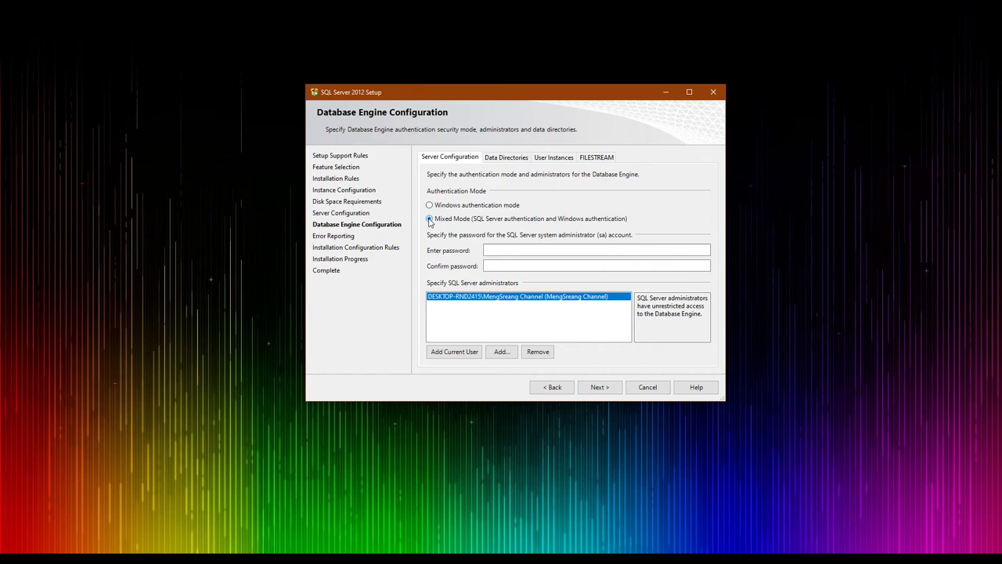
left_click(500, 250)
left_click(498, 265)
type("12345")
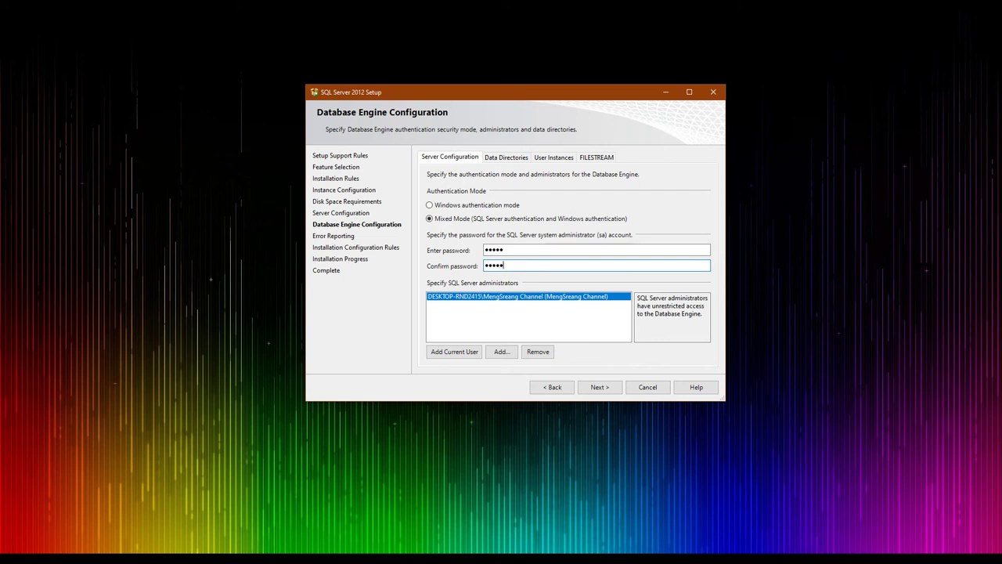
double_click(507, 265)
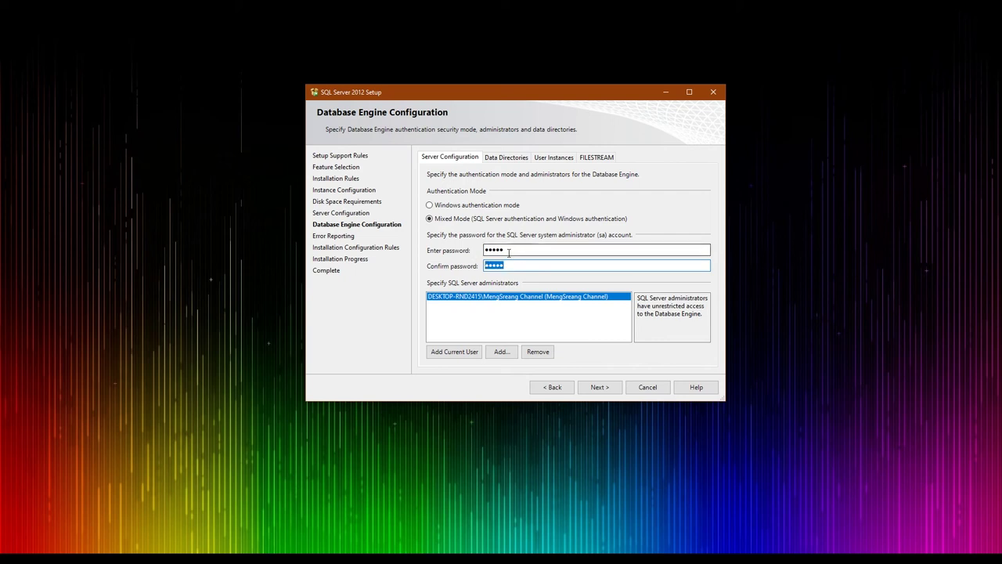
double_click(515, 250)
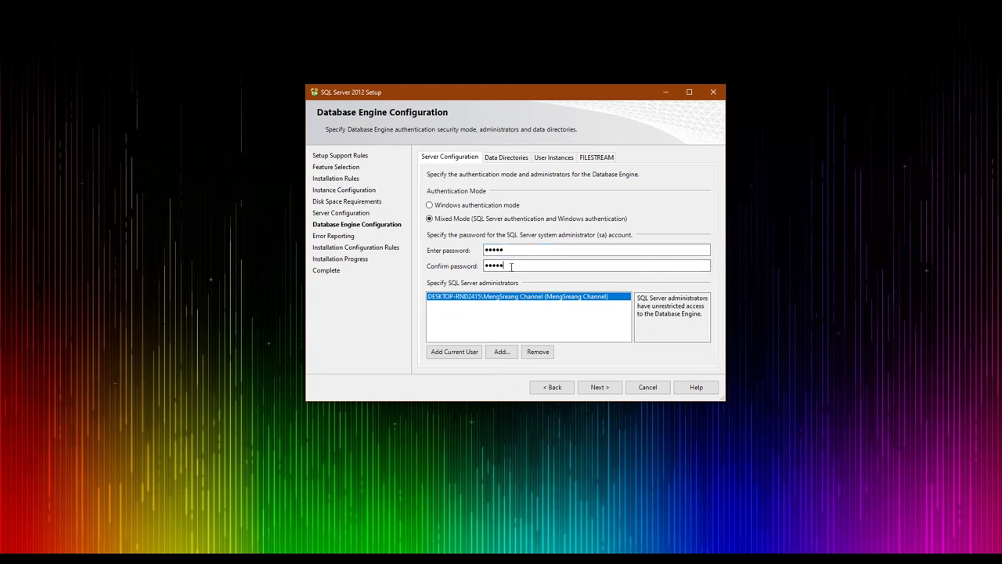
double_click(531, 266)
Verify the sa password and its confirmation, then continue to Error Reporting
left_click(505, 251)
left_click_drag(505, 252, 481, 245)
double_click(491, 266)
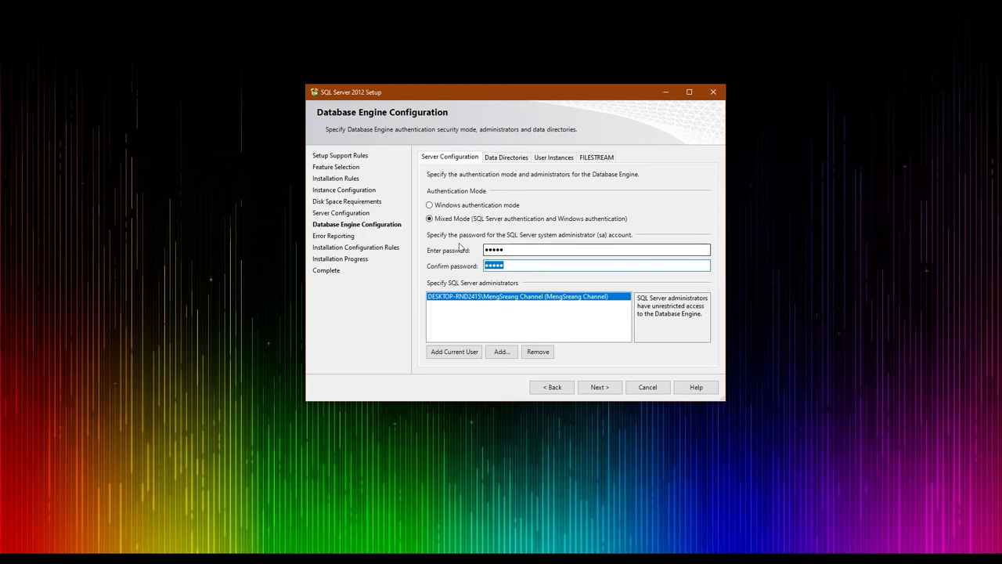
left_click(492, 304)
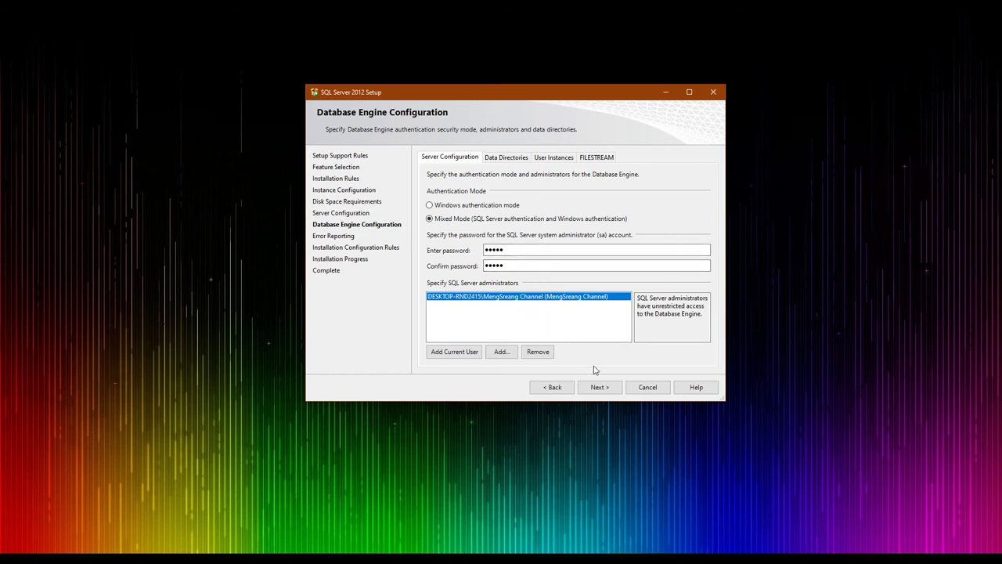
left_click(599, 388)
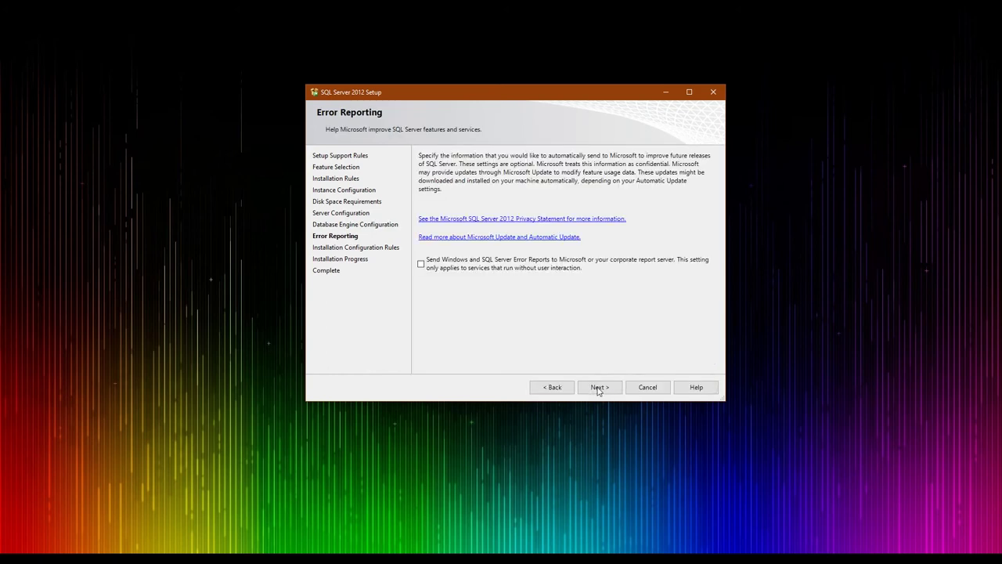
Start the installation from Error Reporting and let it run to the Complete page
left_click(599, 385)
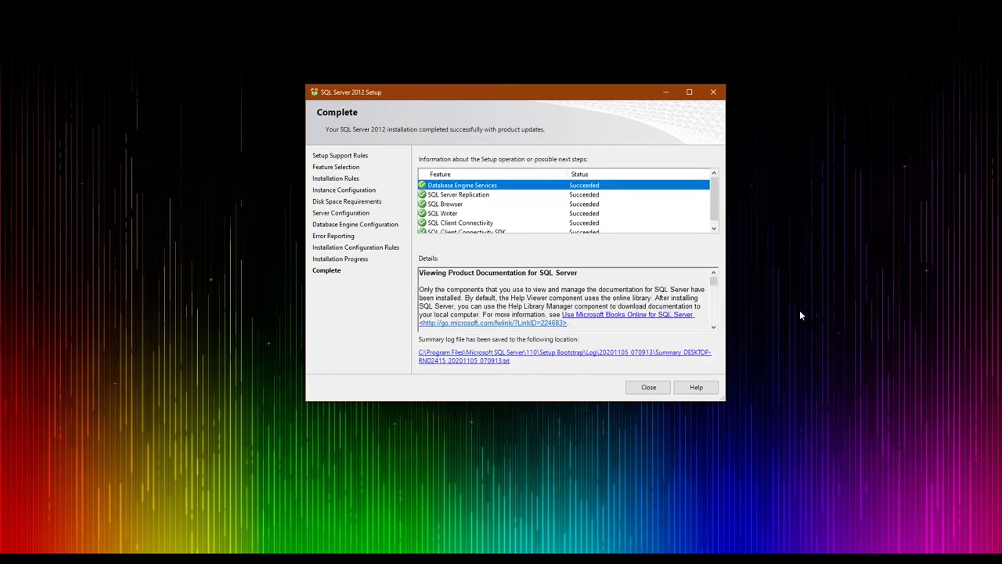
Close the completed setup wizard and the SQL Server Installation Center
scroll(491, 223, "down", 1)
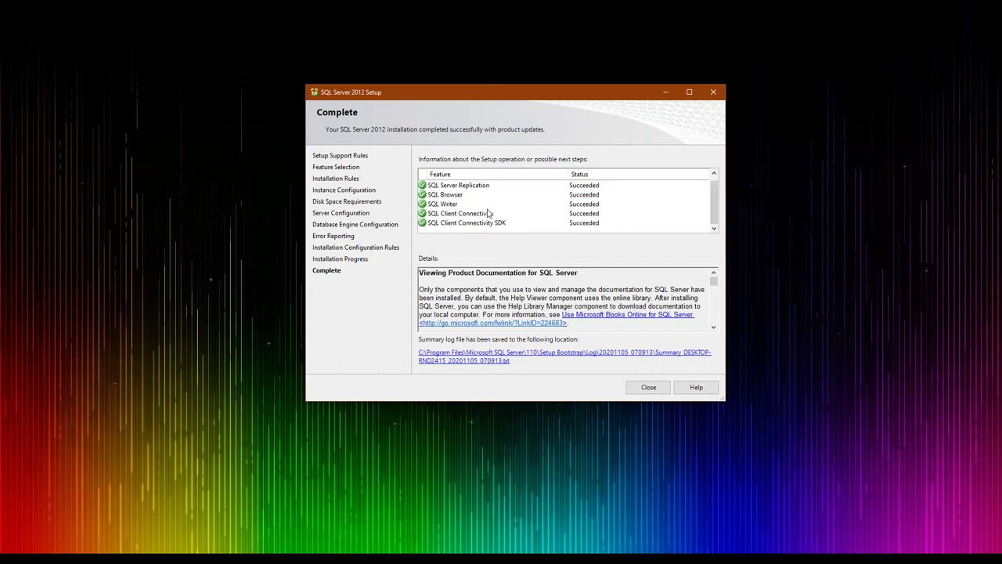
left_click(638, 389)
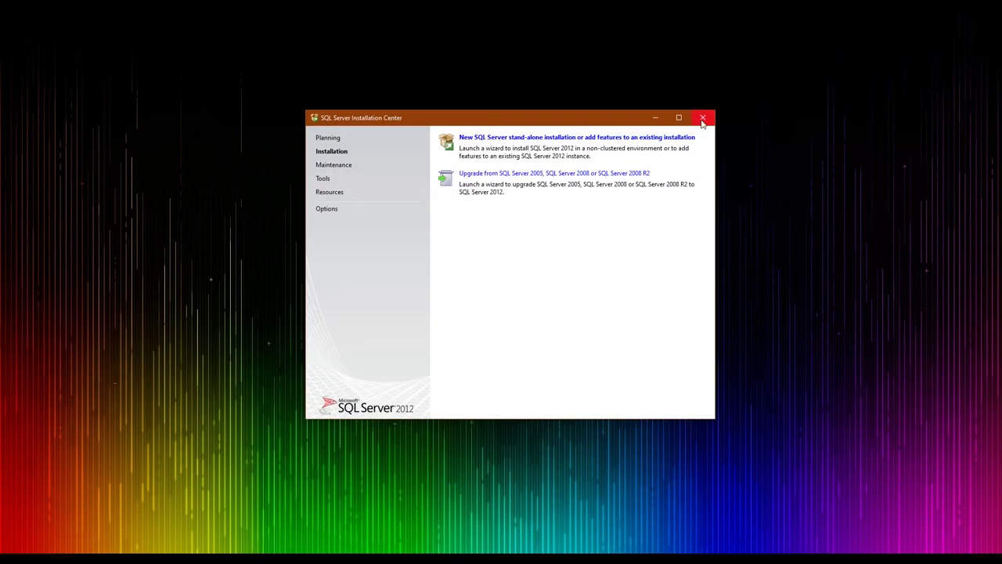
left_click(703, 118)
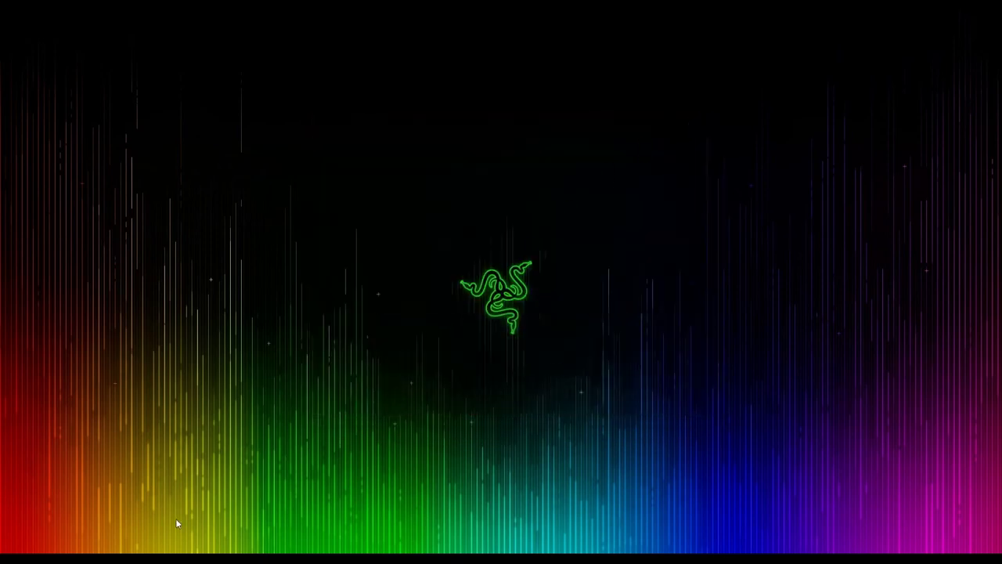
Launch SQLManagementStudio_x64_ENU.exe from the Downloads\Programs folder
mouse_move(86, 557)
left_click(87, 511)
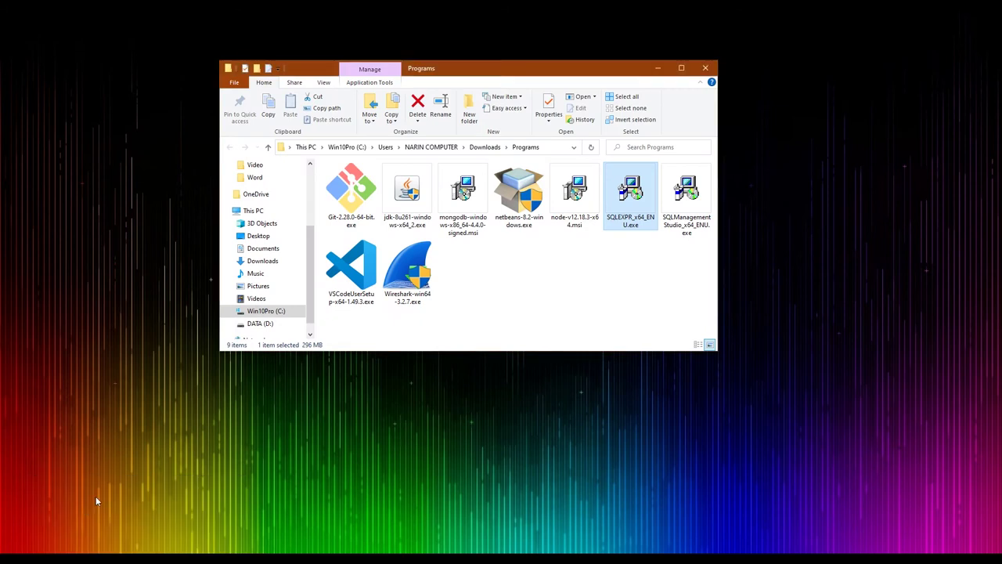
left_click(683, 227)
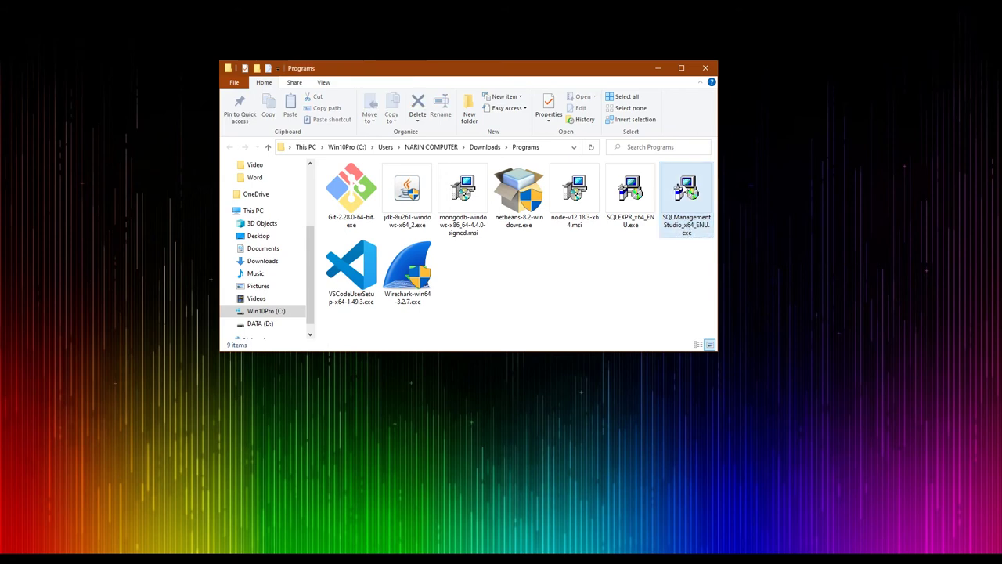
double_click(684, 189)
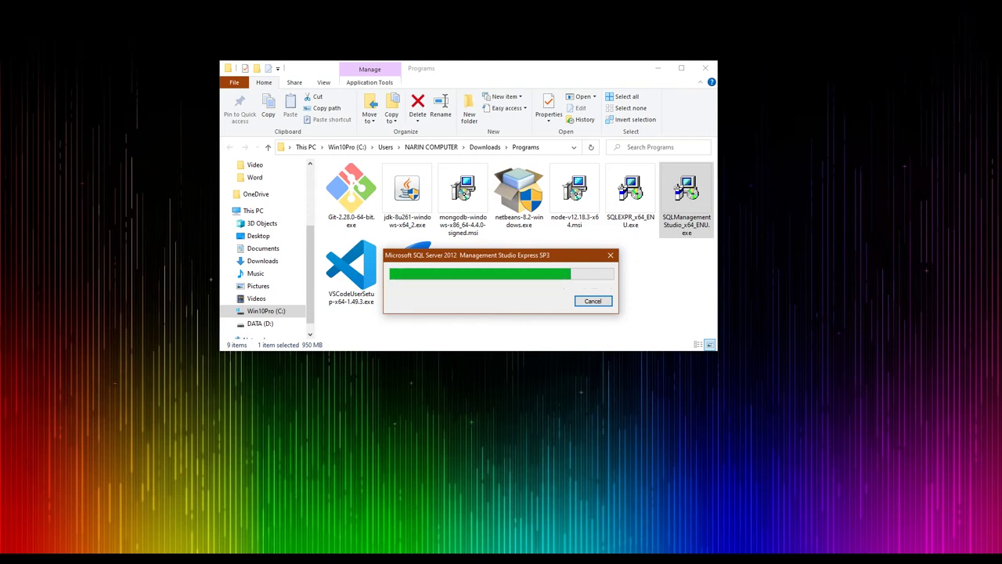
key("alt+Tab")
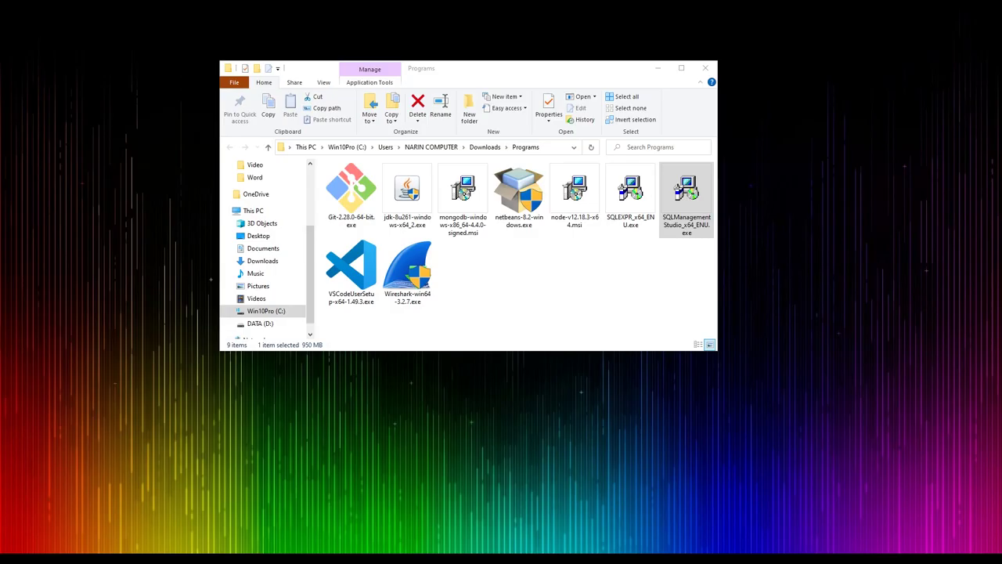
Move OBS aside and minimize the Programs folder window to reveal the Installation Center
left_click(389, 552)
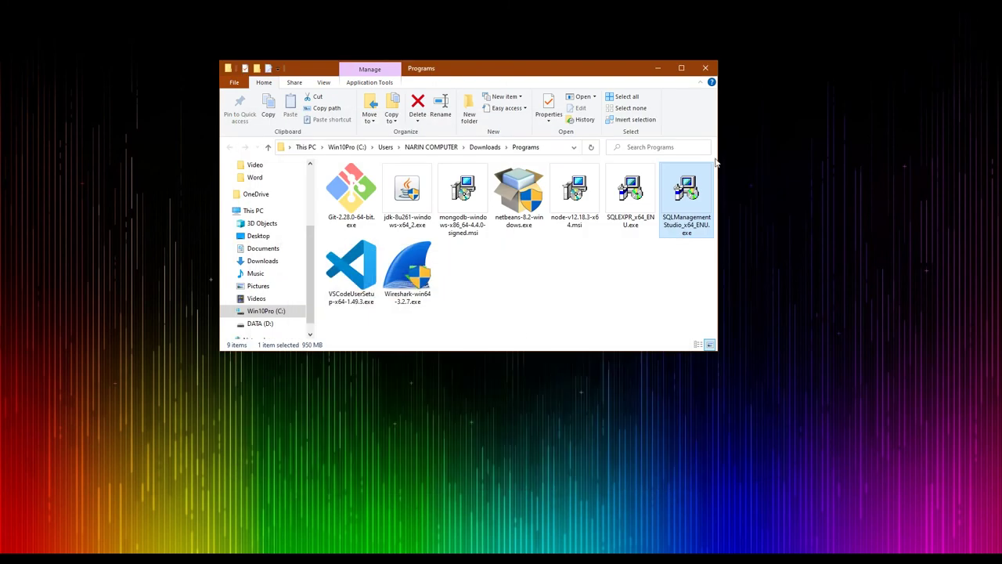
left_click(660, 69)
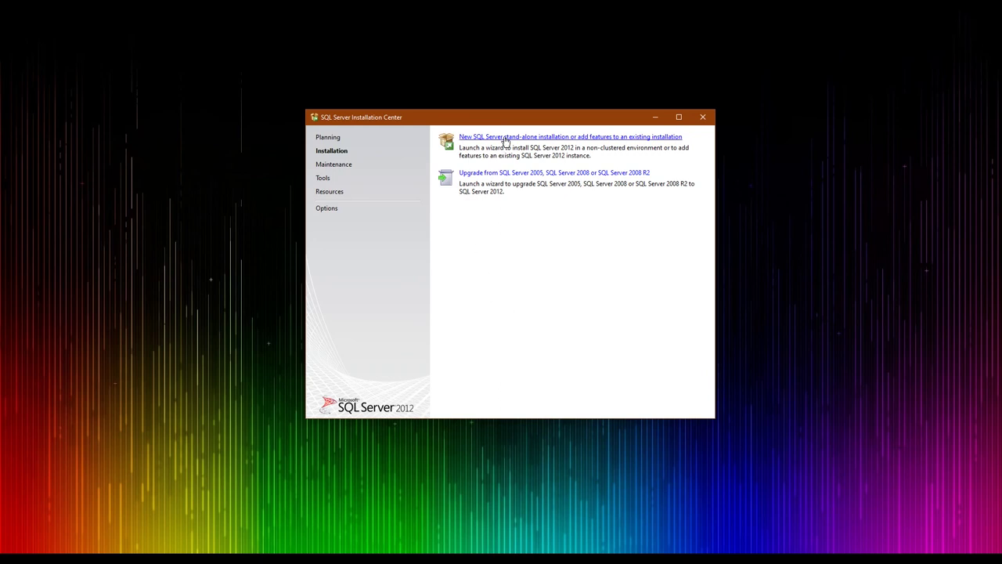
Begin a new stand-alone SQL Server installation and continue past Product Updates to Installation Type
left_click(507, 139)
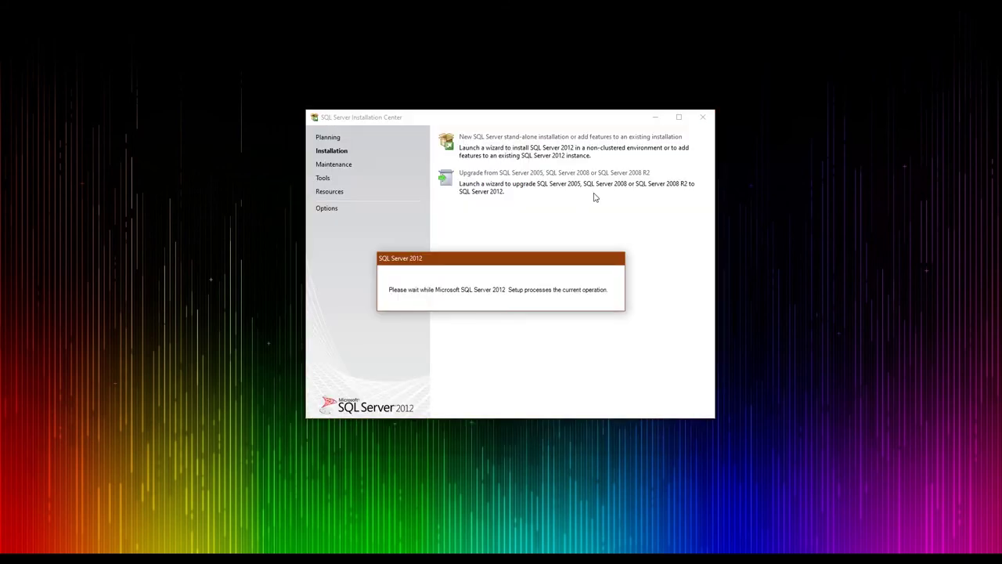
left_click(654, 117)
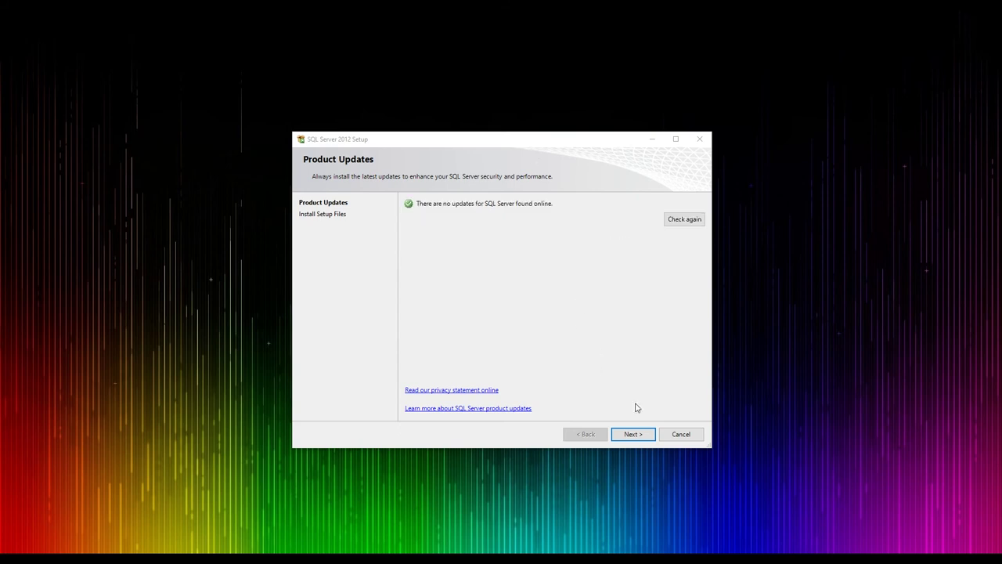
left_click(634, 435)
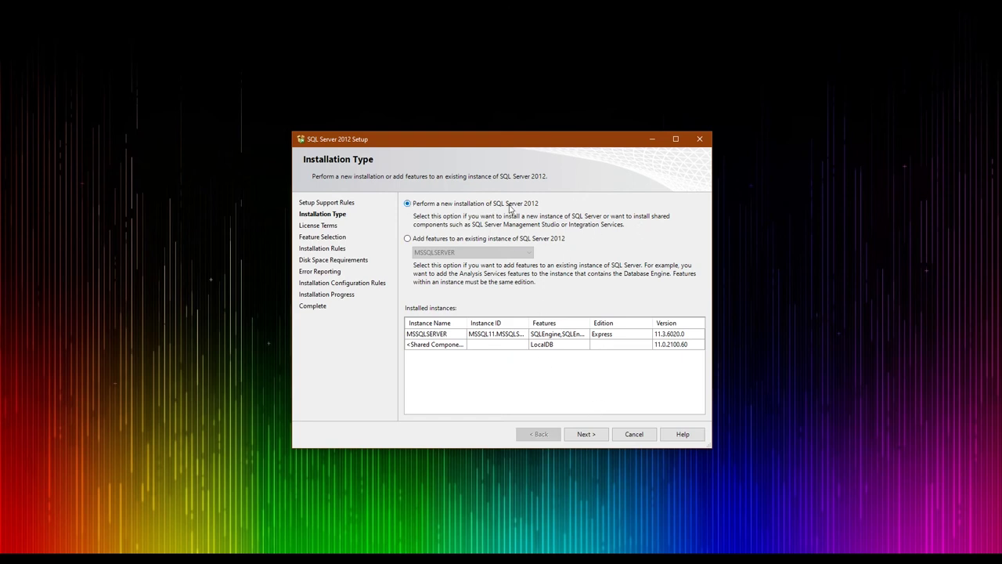
Accept the license terms, opt in to feature usage data, and select all features including LocalDB
left_click(593, 438)
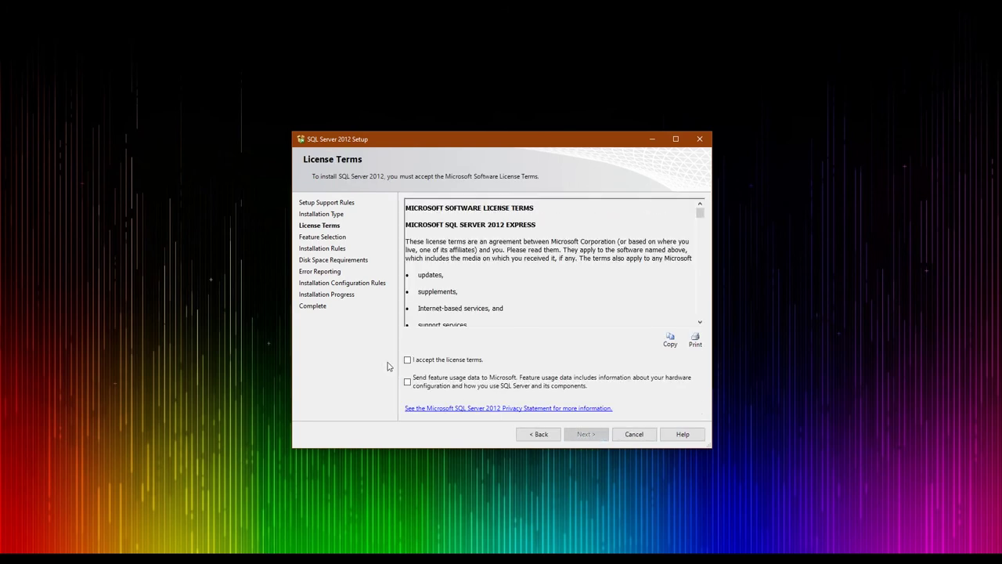
left_click(407, 361)
left_click(407, 382)
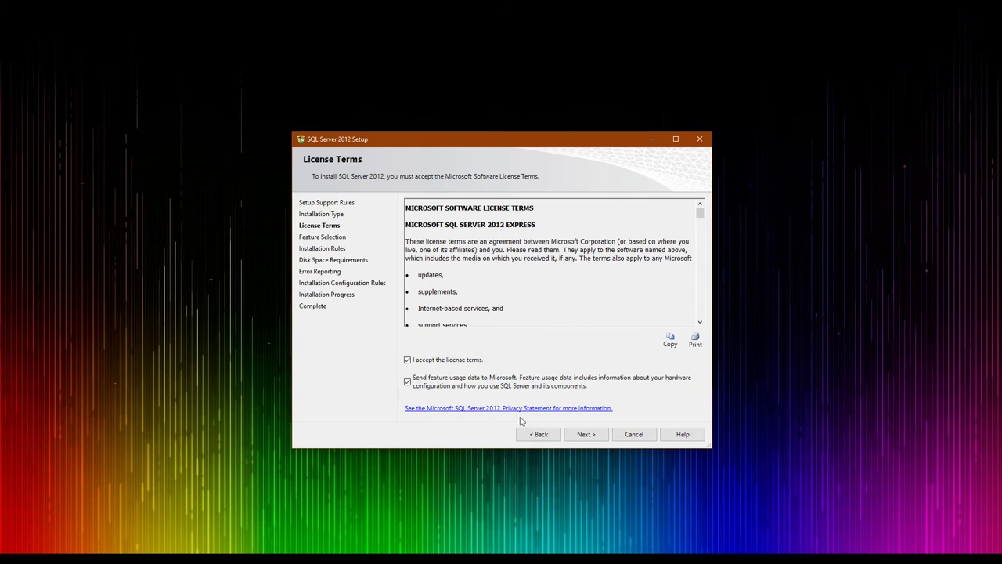
left_click(577, 435)
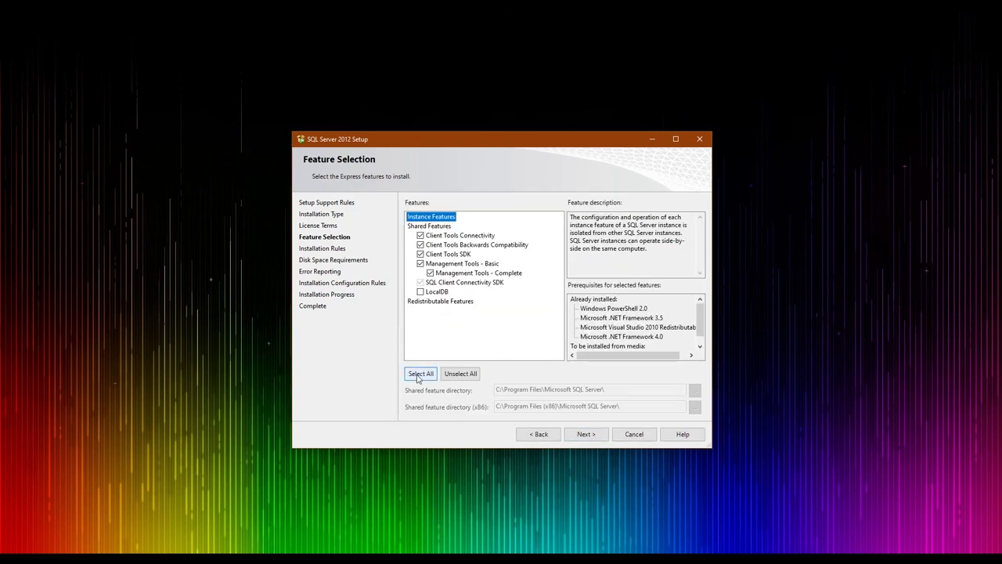
left_click(419, 377)
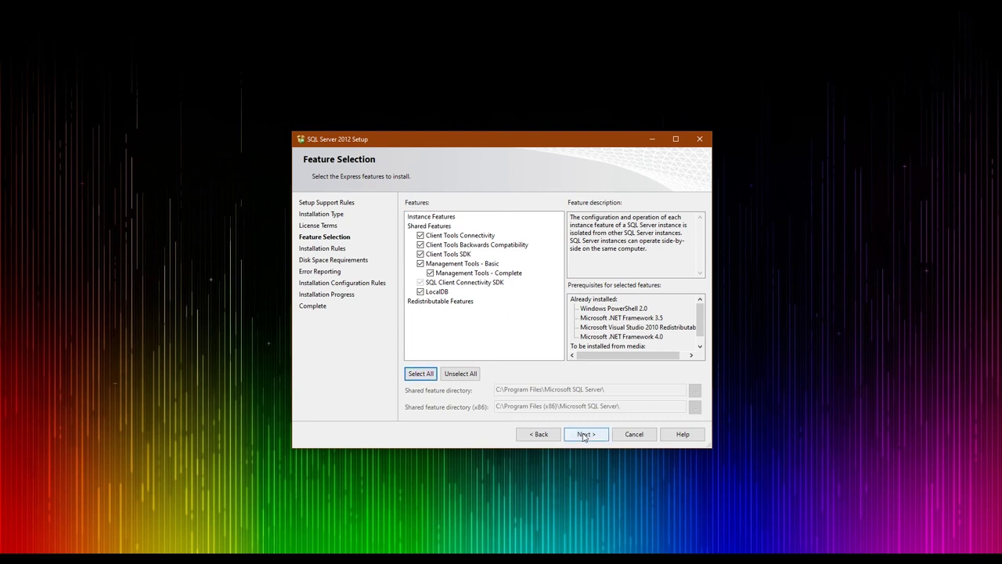
left_click(583, 436)
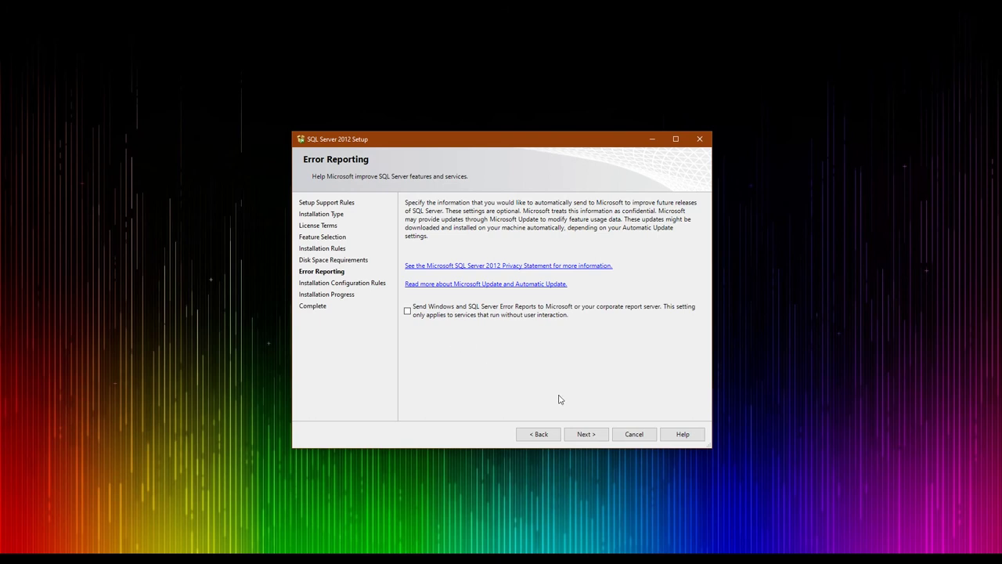
Run the installation, check that every feature reports Succeeded, and close the setup wizard
left_click(583, 433)
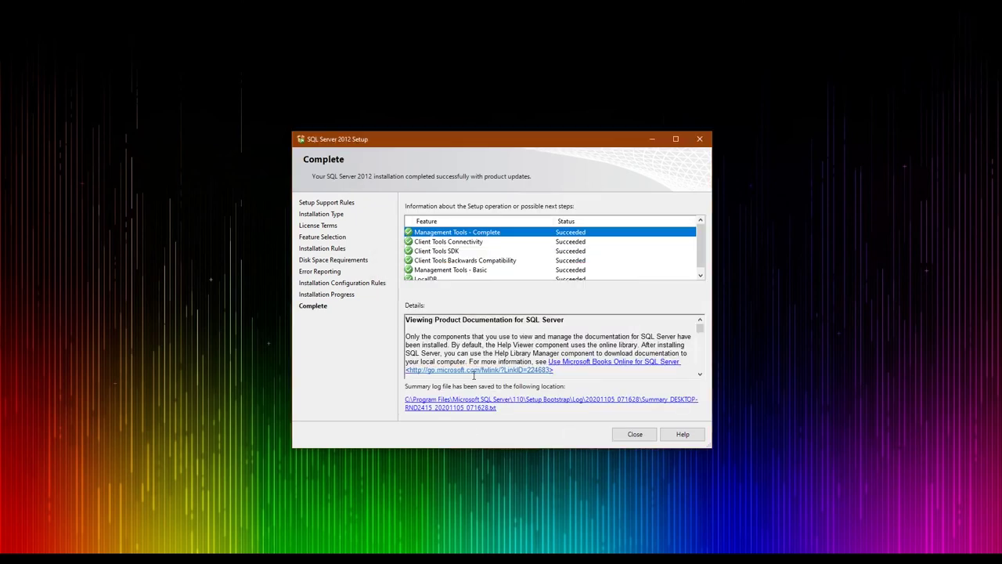
scroll(489, 256, "down", 1)
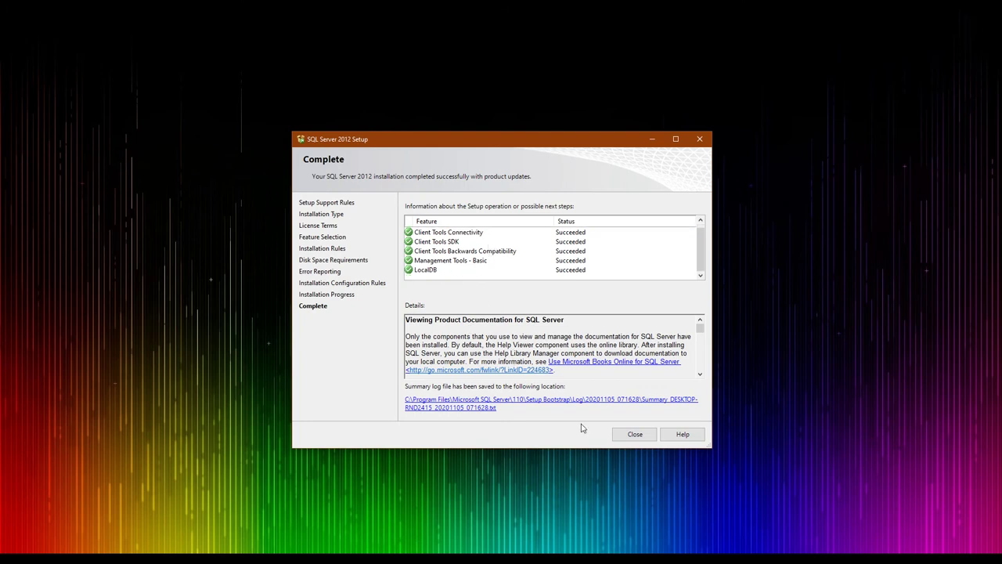
left_click(623, 435)
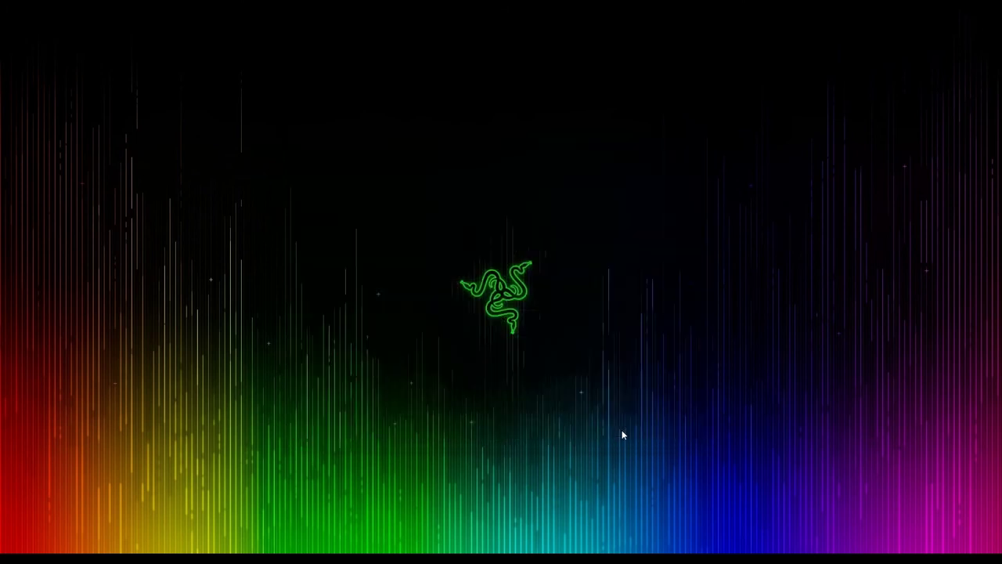
right_click(486, 211)
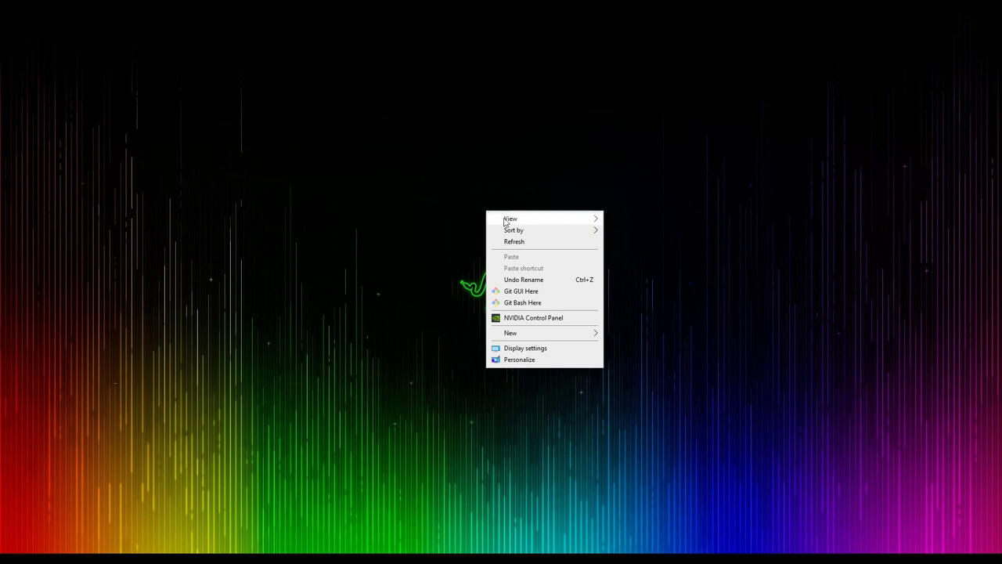
mouse_move(505, 221)
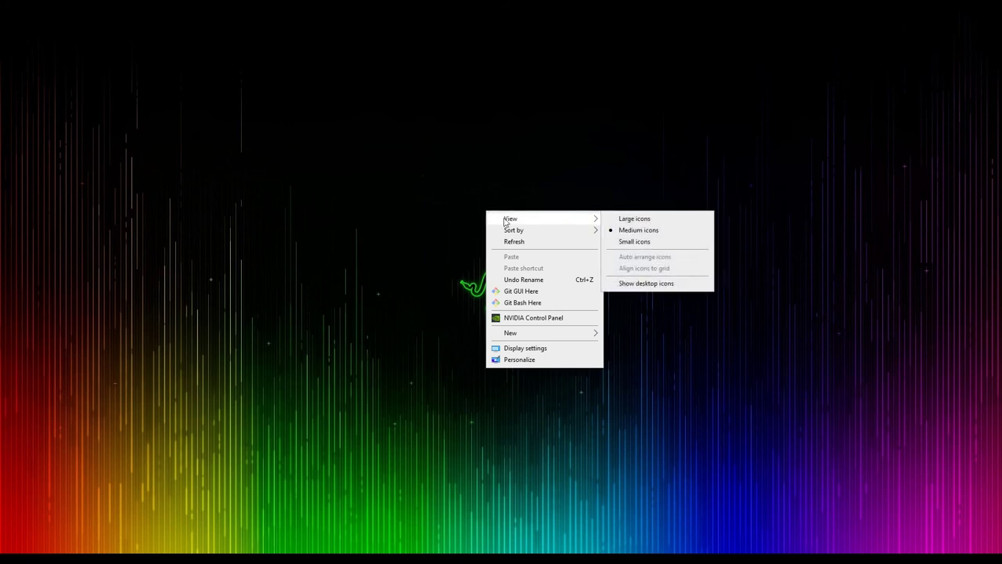
left_click(646, 283)
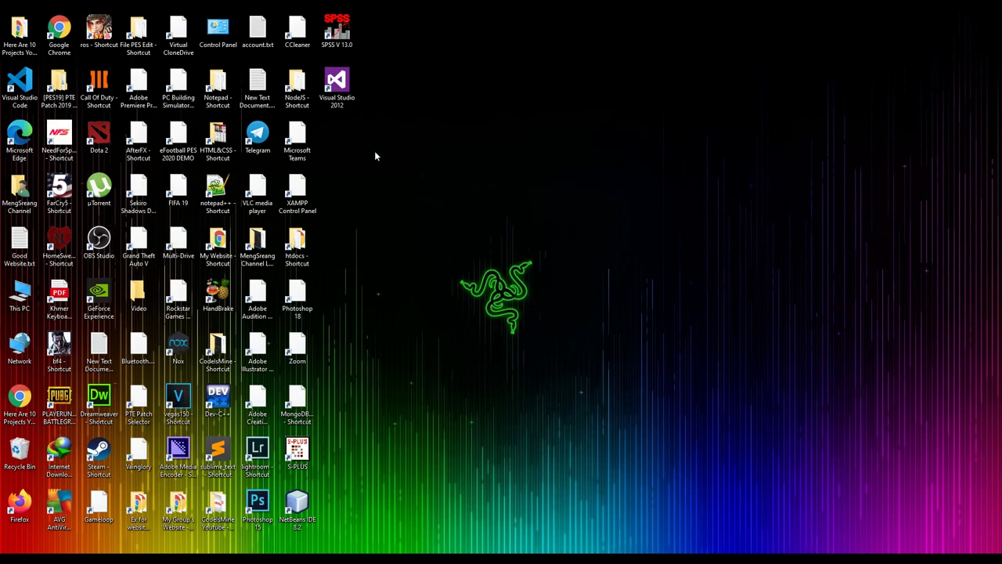
right_click(415, 166)
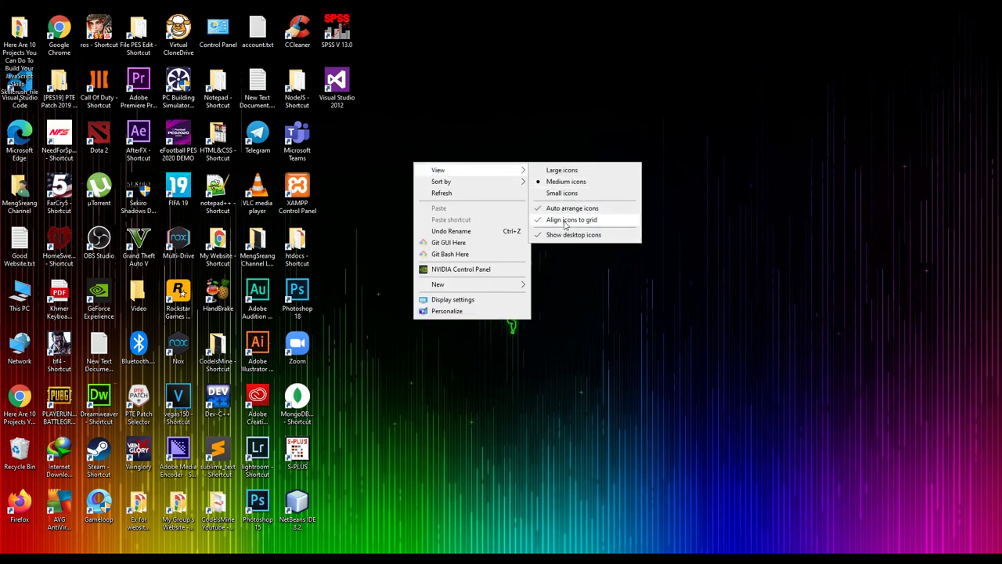
left_click(575, 234)
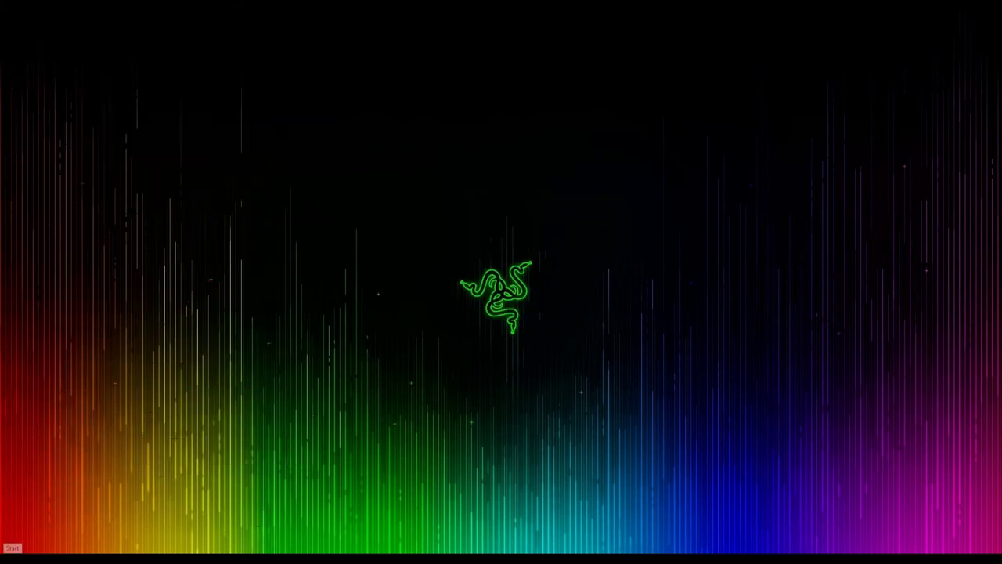
Launch SQL Server Management Studio from a Start menu search for 'sql' and close Installation Center
key("super")
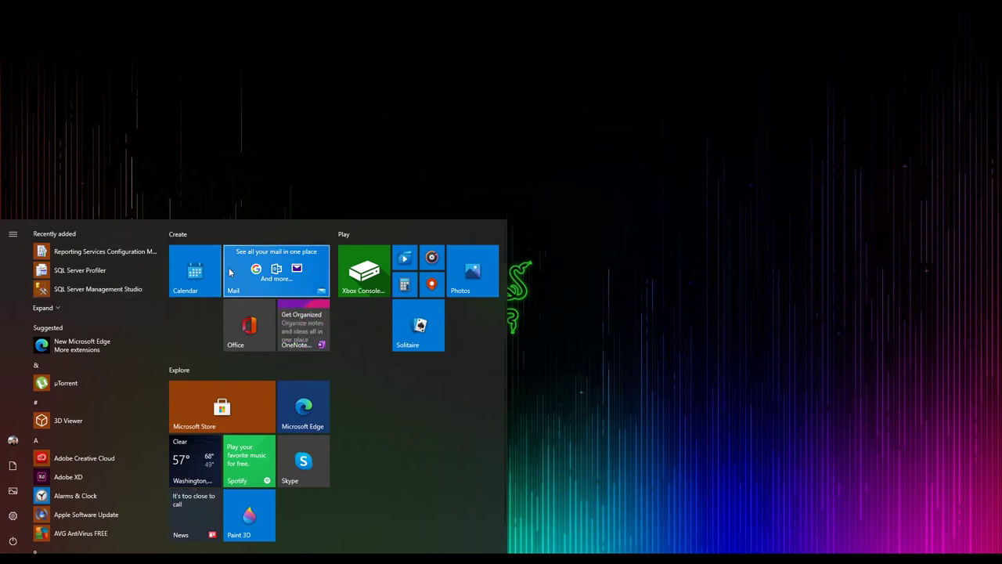
type("sql")
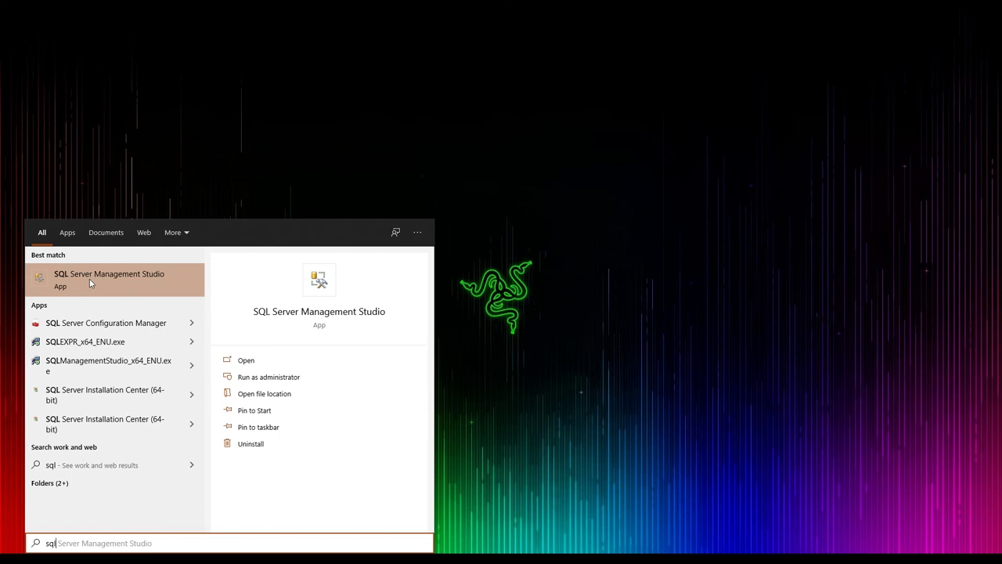
left_click(89, 278)
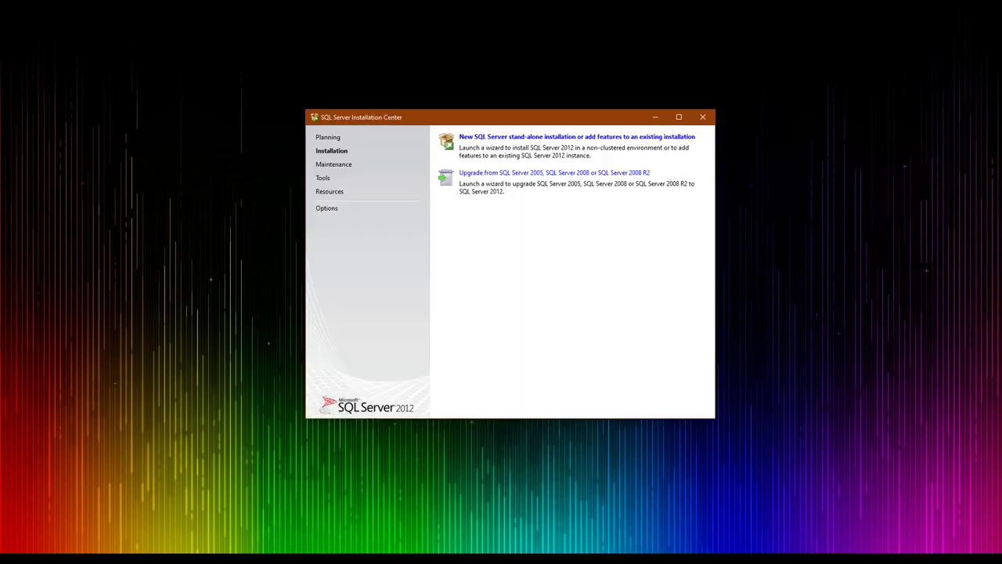
left_click(702, 117)
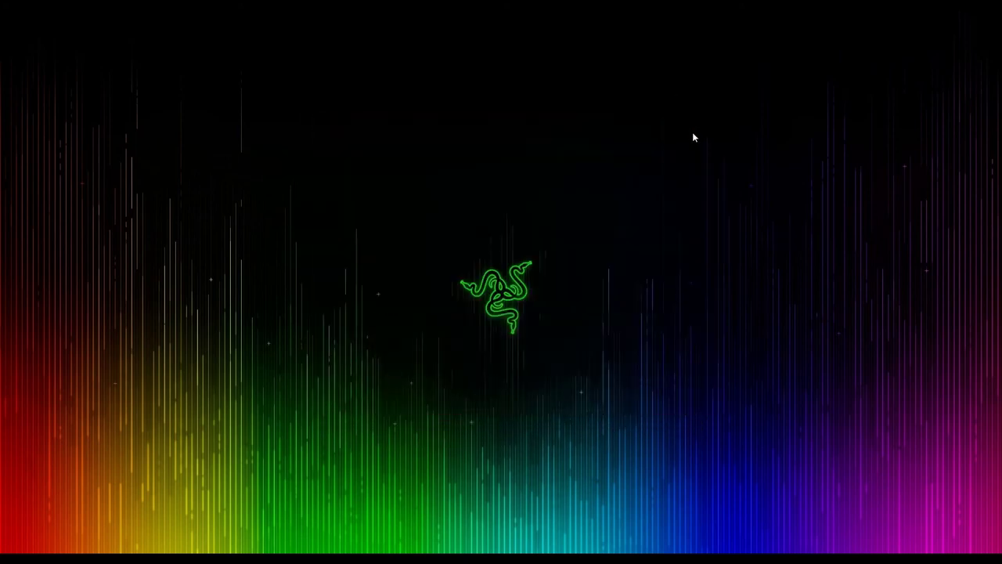
right_click(680, 205)
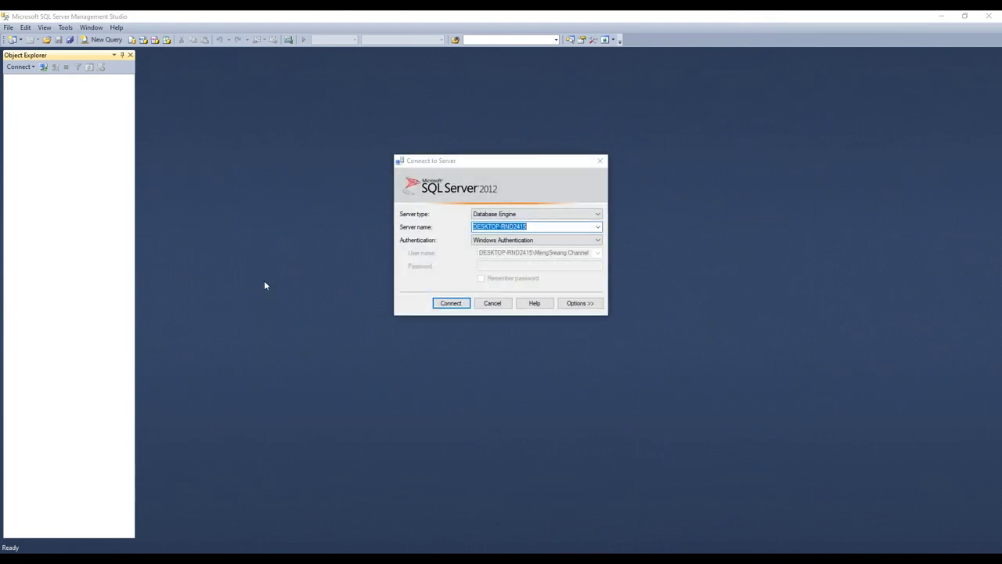
Keep Database Engine as server type and pick DESKTOP-RND2415 through Browse for more
left_click(531, 215)
left_click(509, 224)
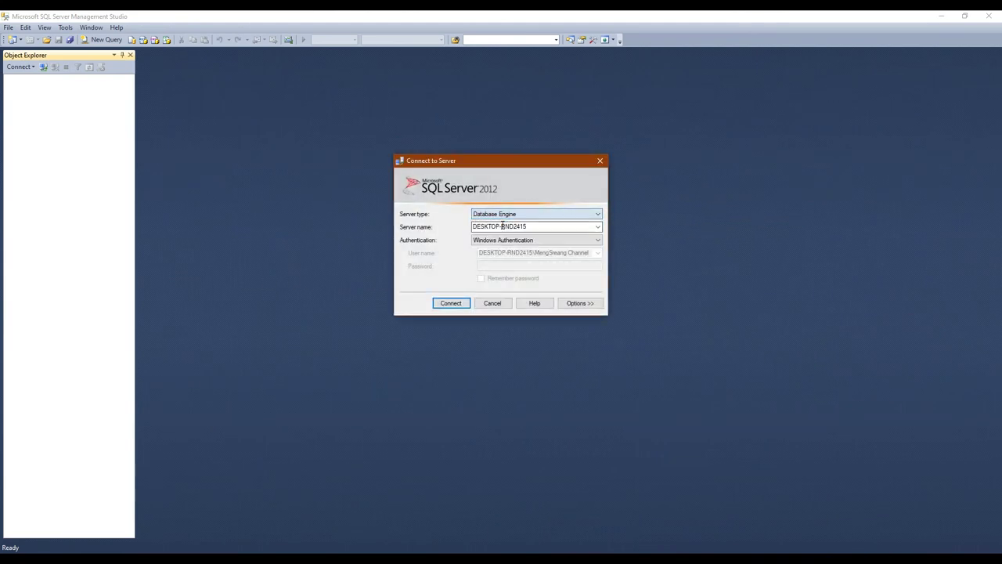
left_click(598, 227)
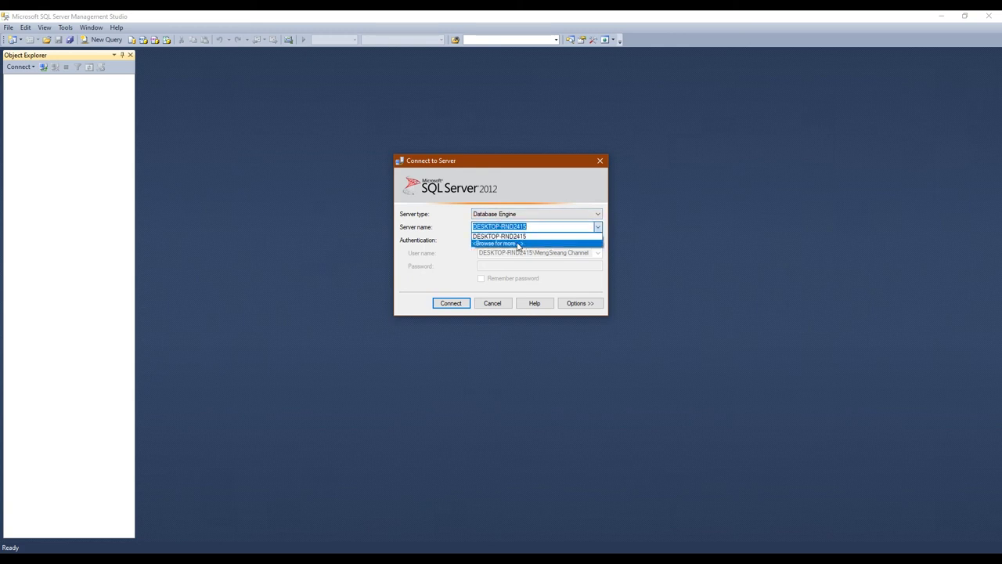
left_click(505, 236)
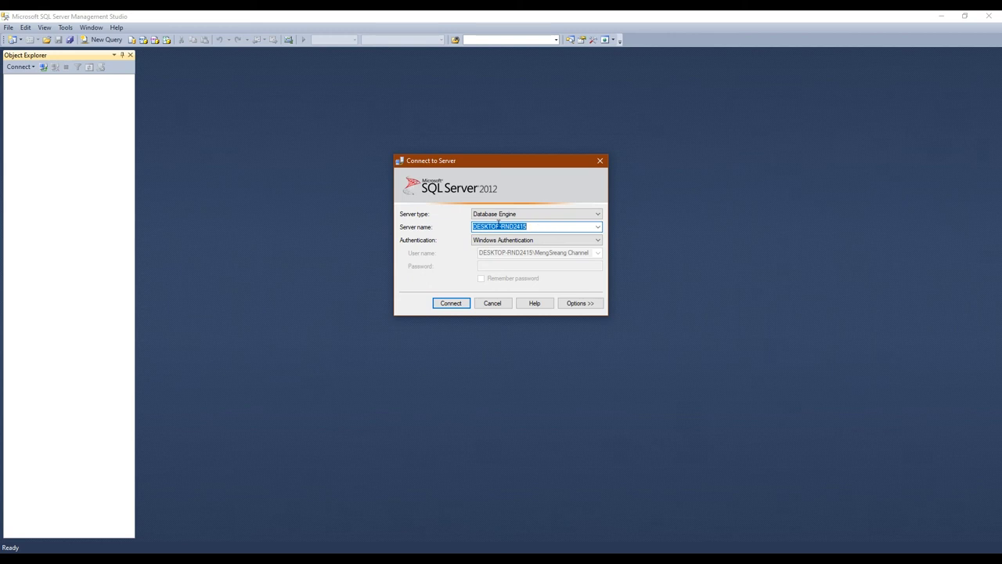
left_click(599, 228)
left_click(516, 234)
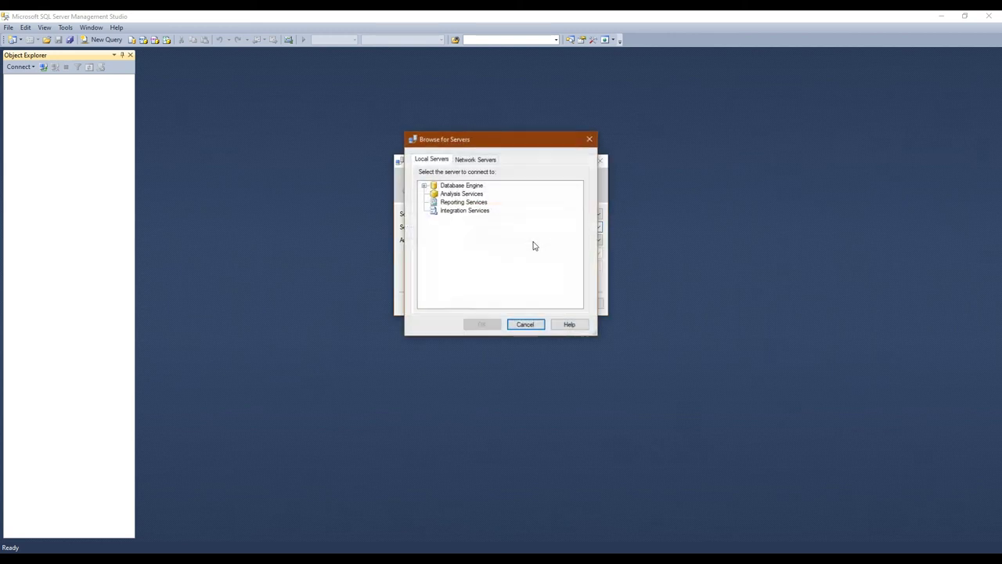
left_click(425, 186)
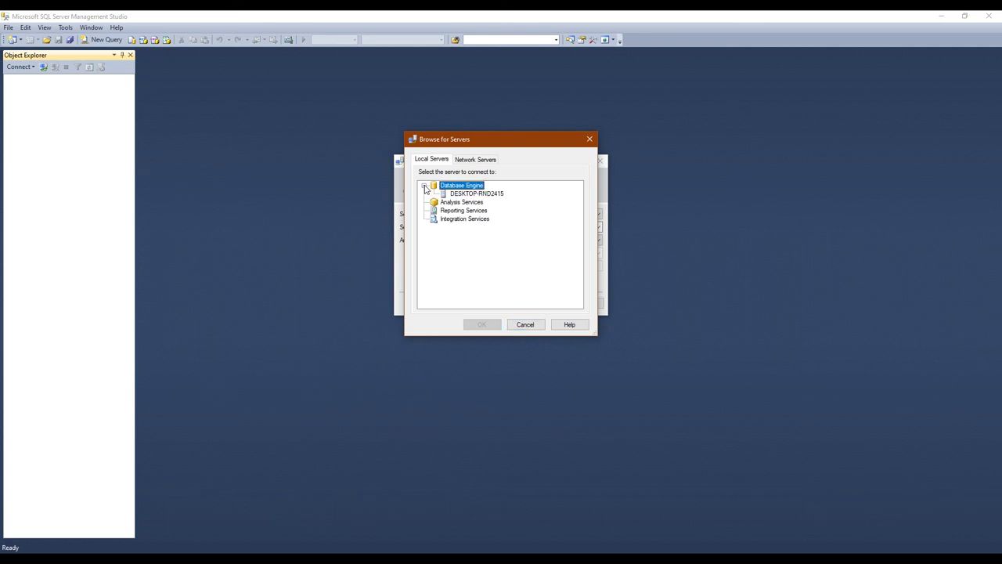
left_click(463, 194)
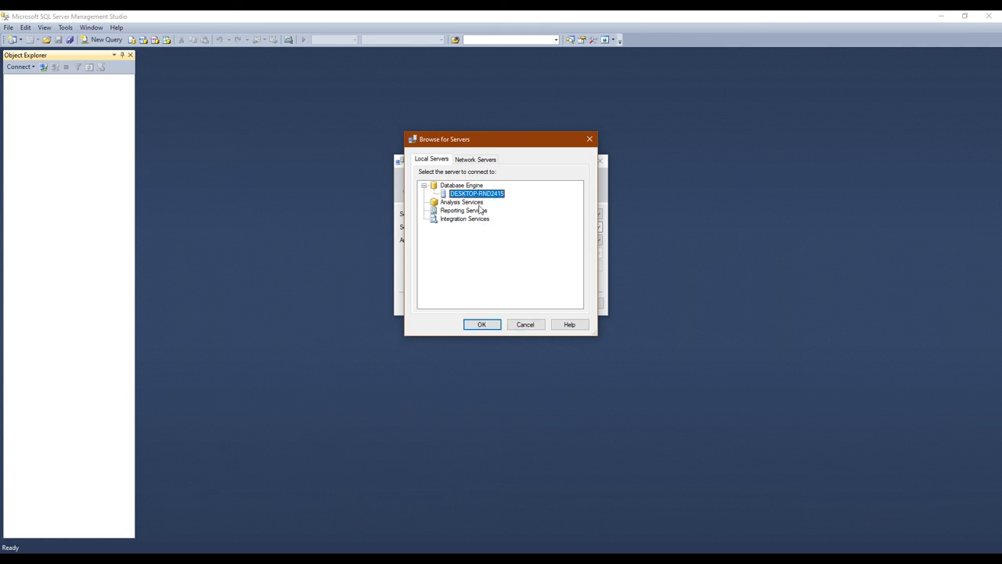
left_click(481, 325)
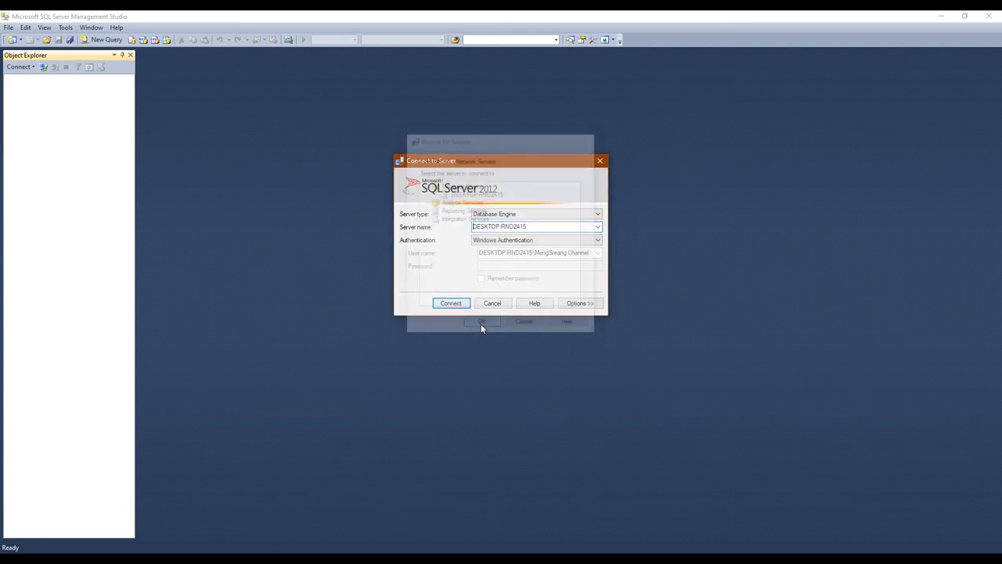
Set Authentication to SQL Server Authentication
left_click(479, 241)
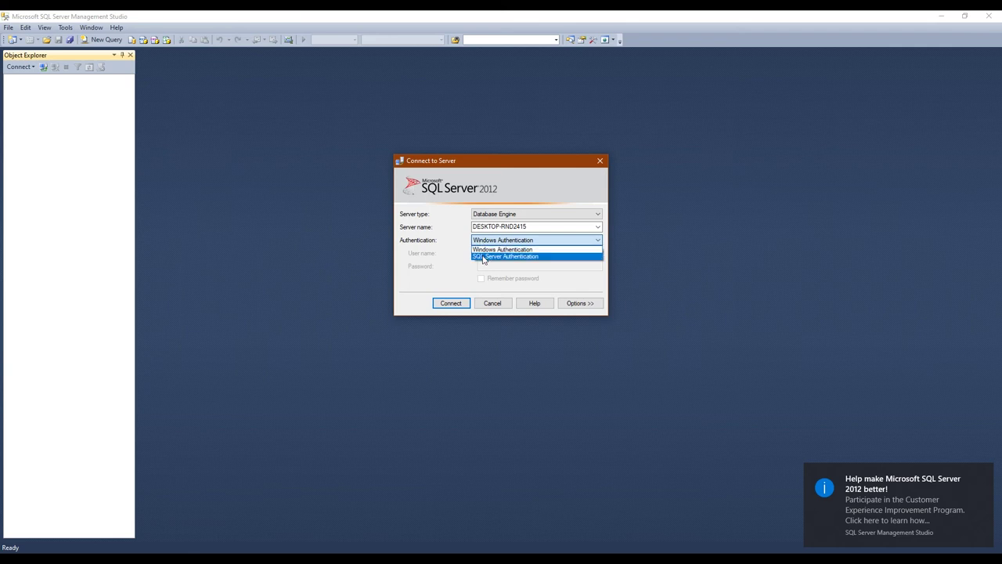
left_click(488, 249)
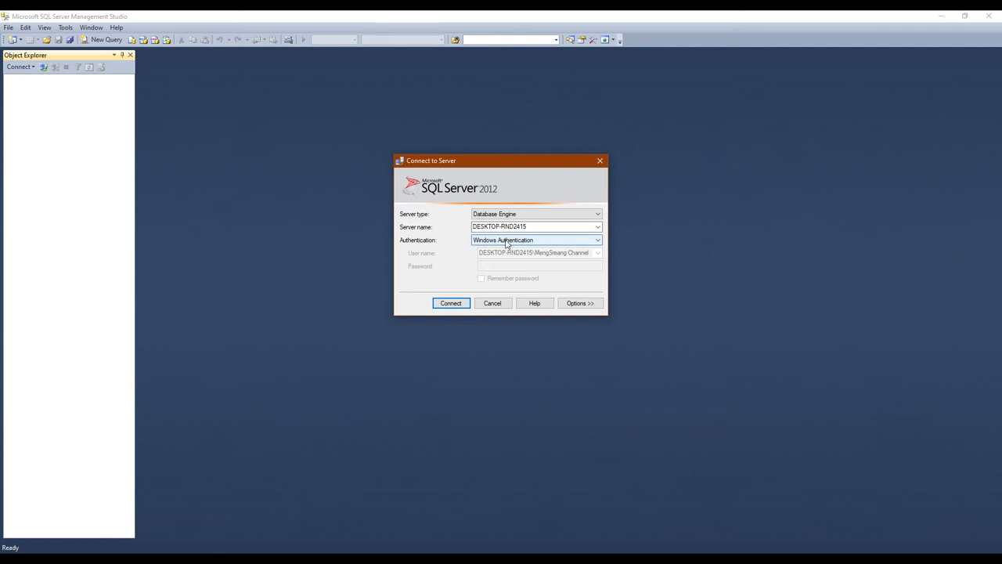
left_click(508, 240)
left_click(498, 257)
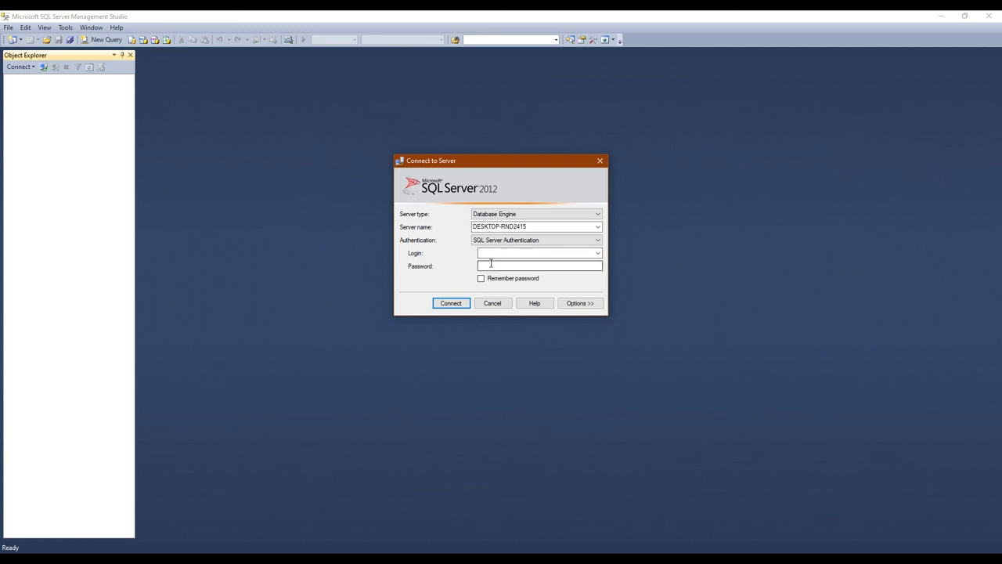
Enter the SQL login name and password, uncheck Remember password, and connect to DESKTOP-RND2415
left_click(486, 252)
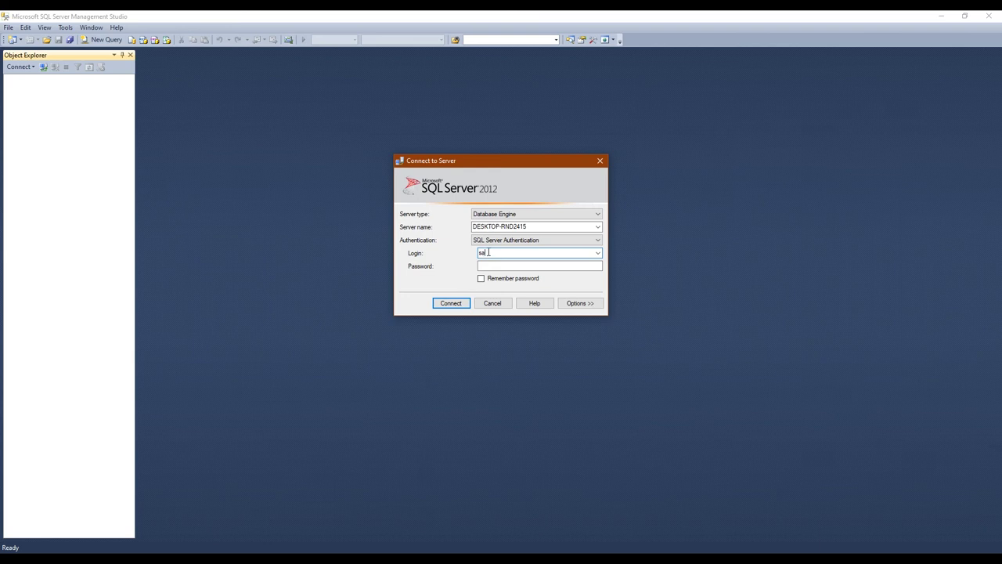
left_click(496, 268)
left_click(481, 279)
left_click(454, 304)
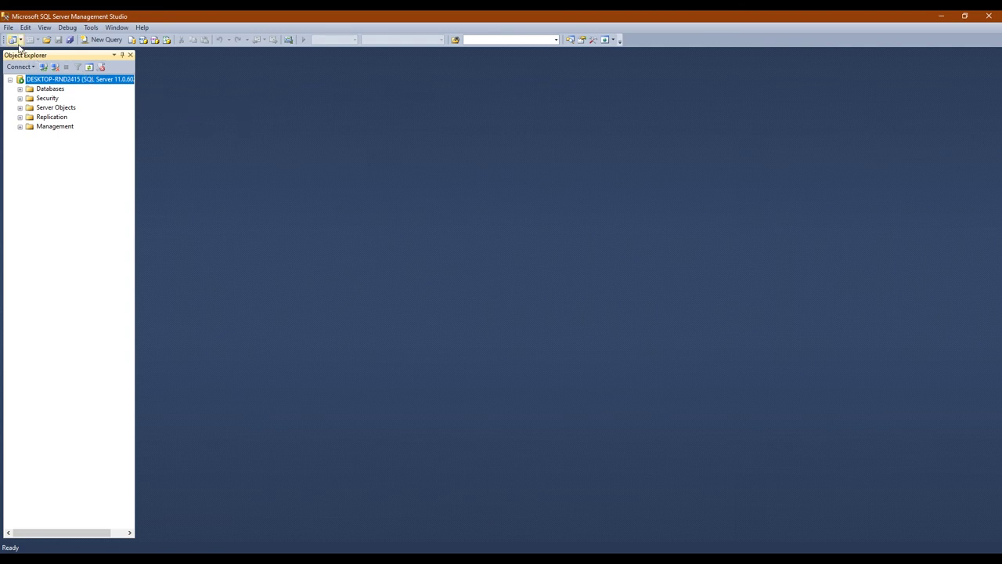
Reconnect to DESKTOP-RND2415 with Windows Authentication and show the Databases folder's Properties (F4)
left_click(54, 67)
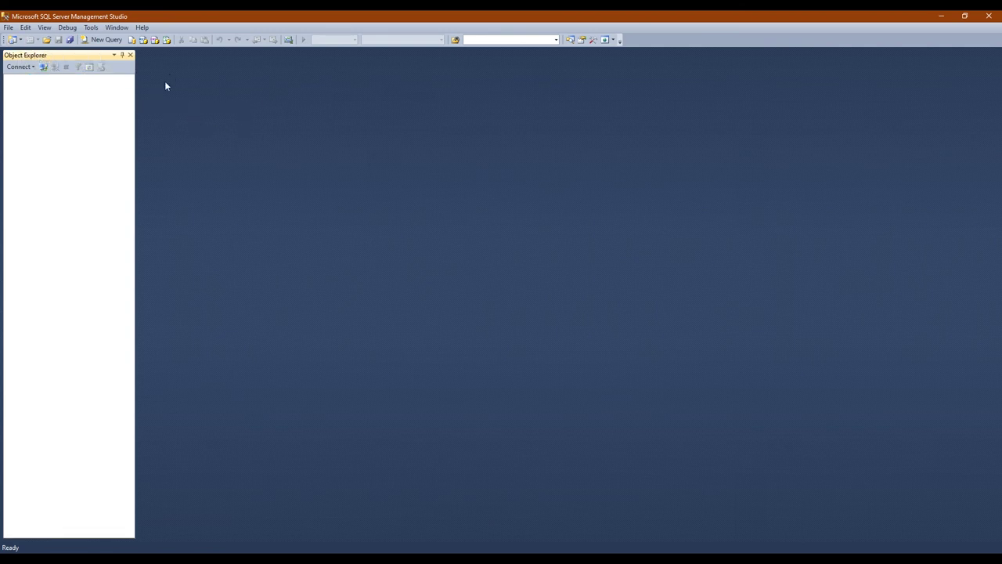
left_click(45, 68)
left_click(537, 244)
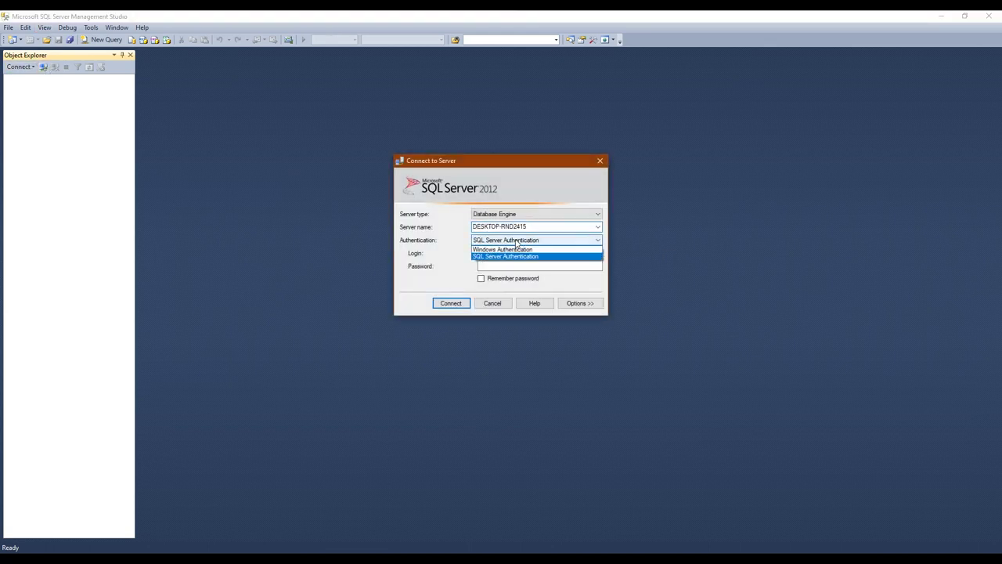
left_click(537, 247)
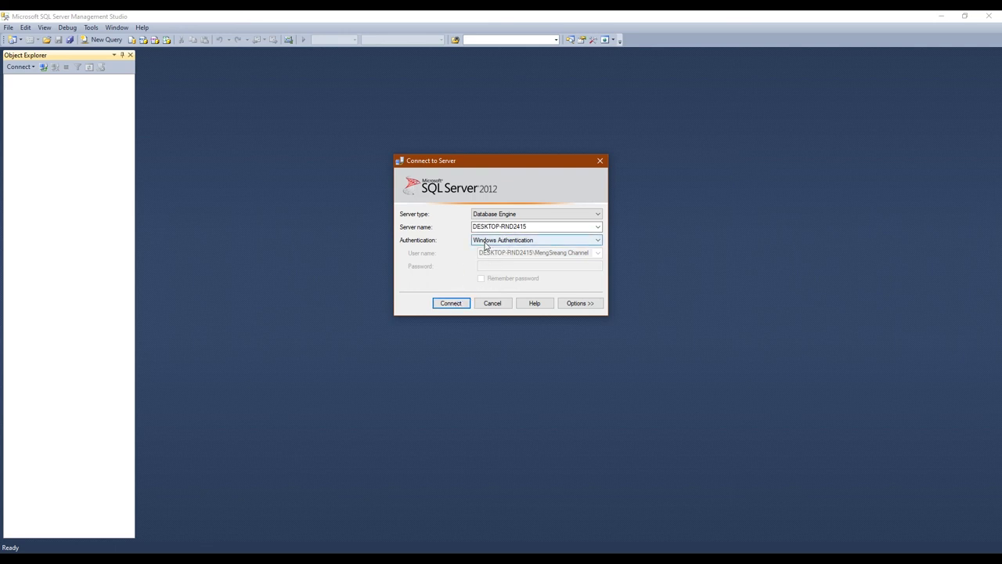
left_click(451, 307)
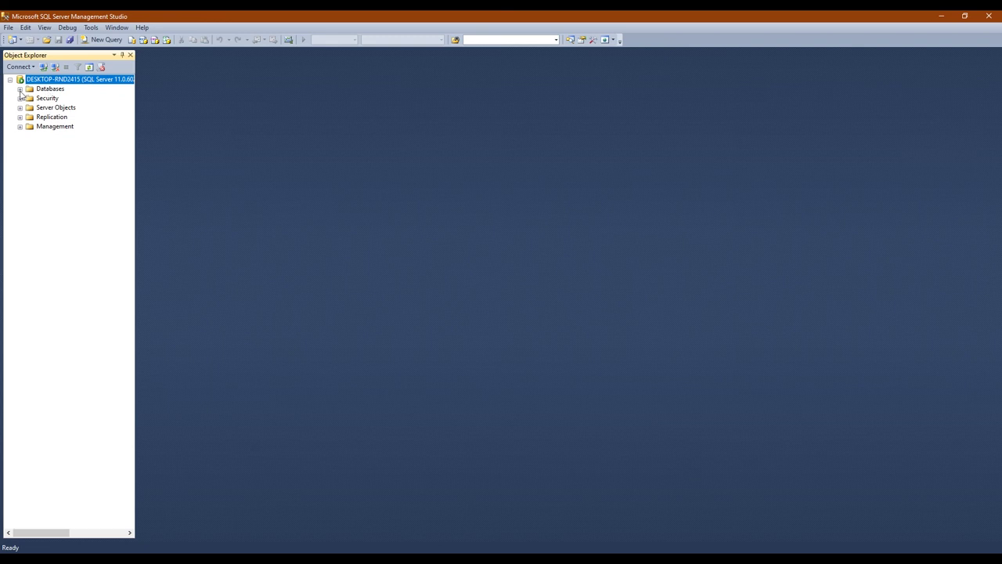
left_click(38, 90)
key("F4")
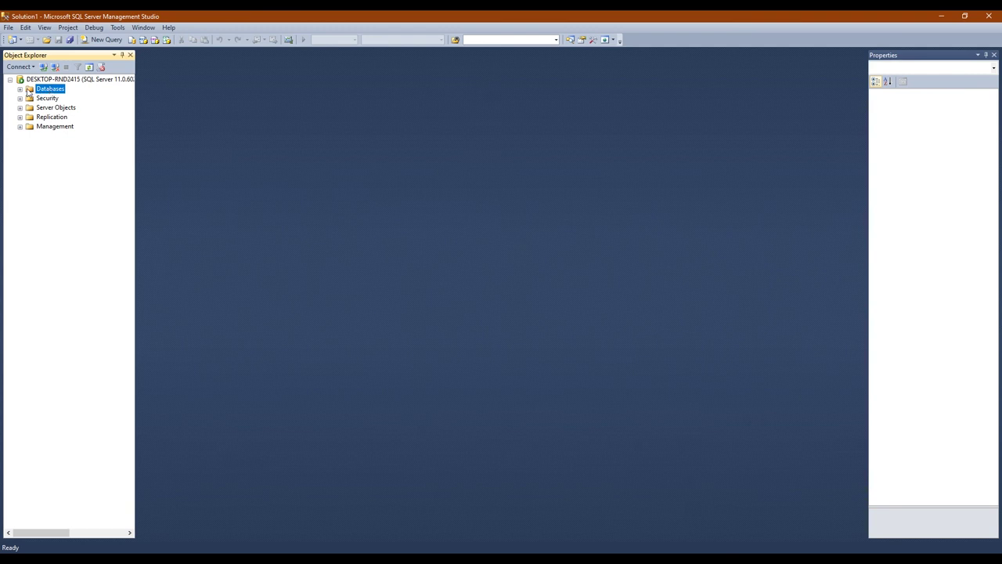
Add a database named 'test' through New Database on the Databases folder
right_click(47, 91)
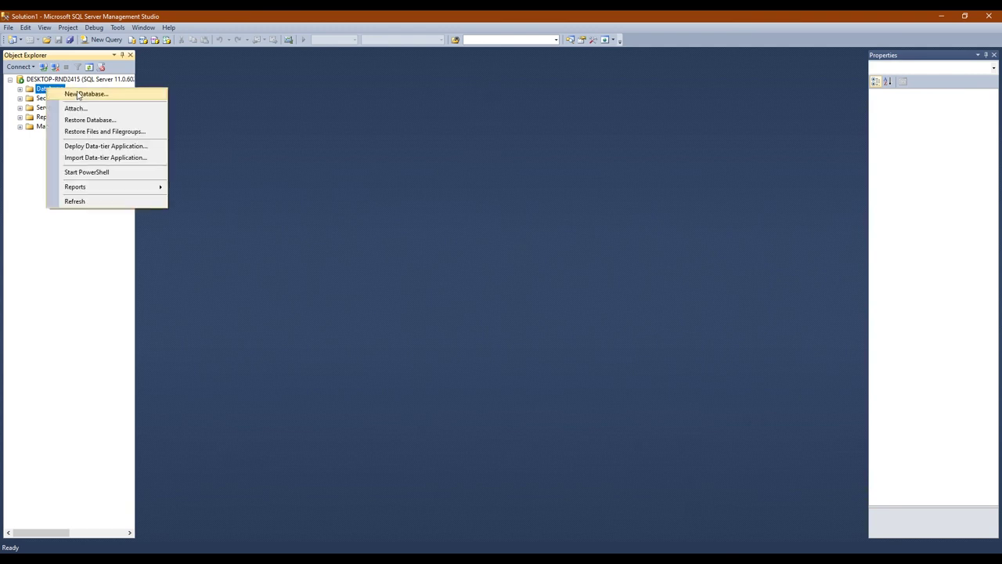
left_click(82, 94)
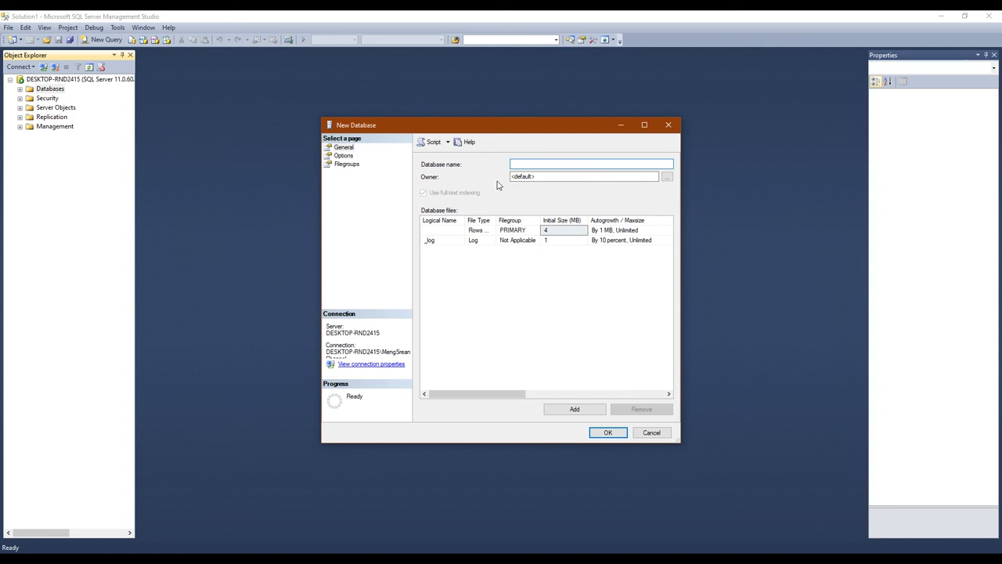
type("test")
left_click(606, 433)
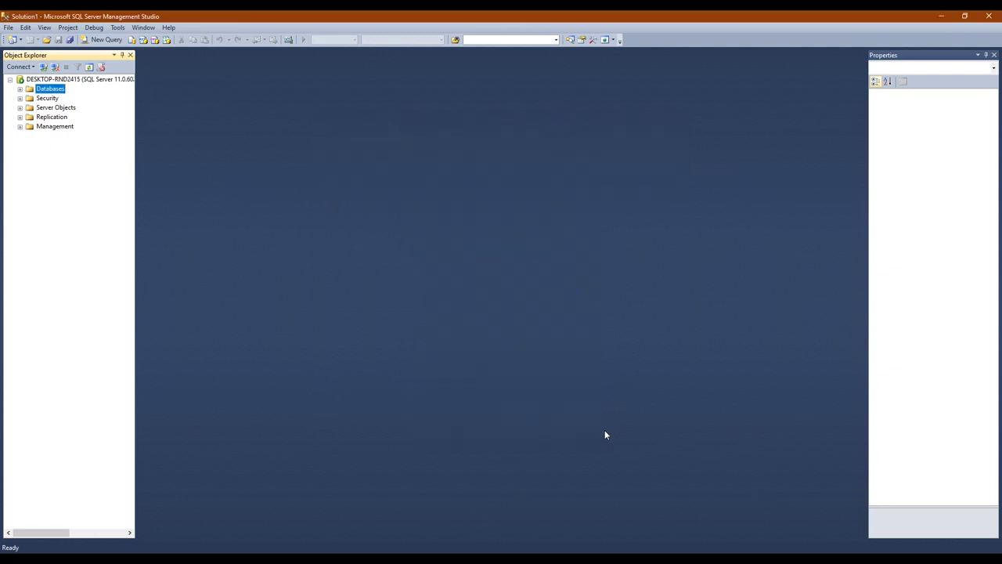
Expand Databases and the test database, collapse System Databases, and select test's Tables folder
left_click(20, 88)
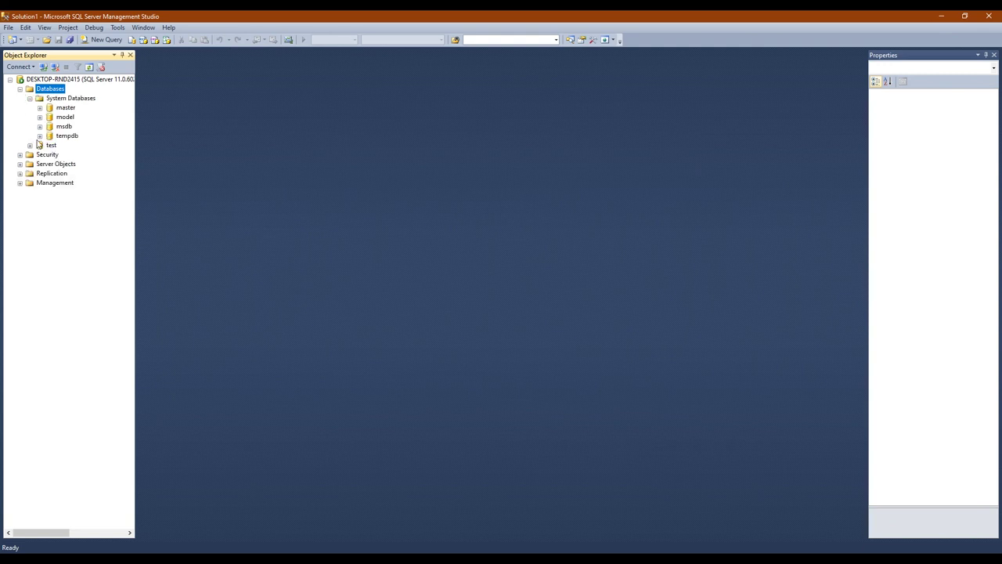
left_click(29, 98)
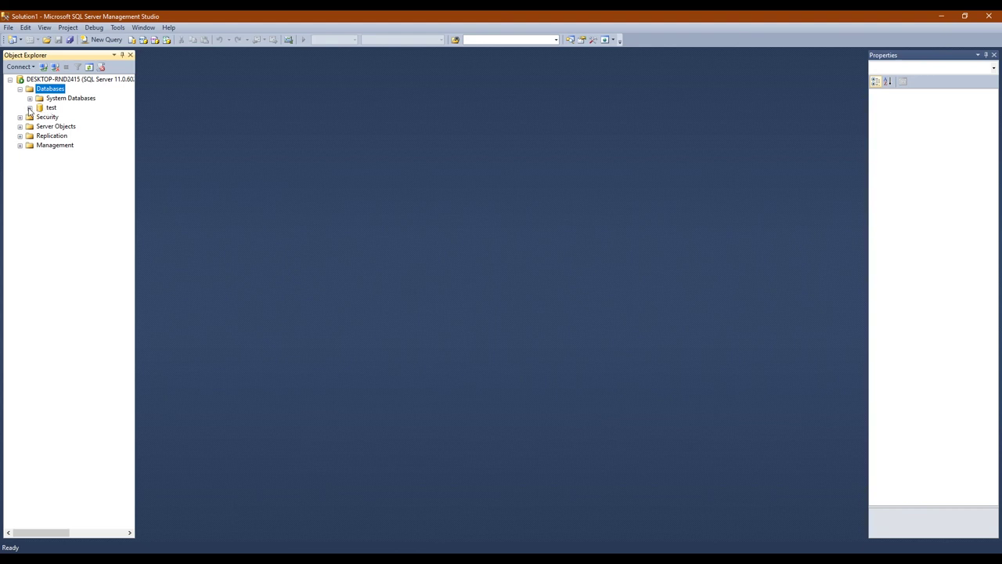
left_click(29, 108)
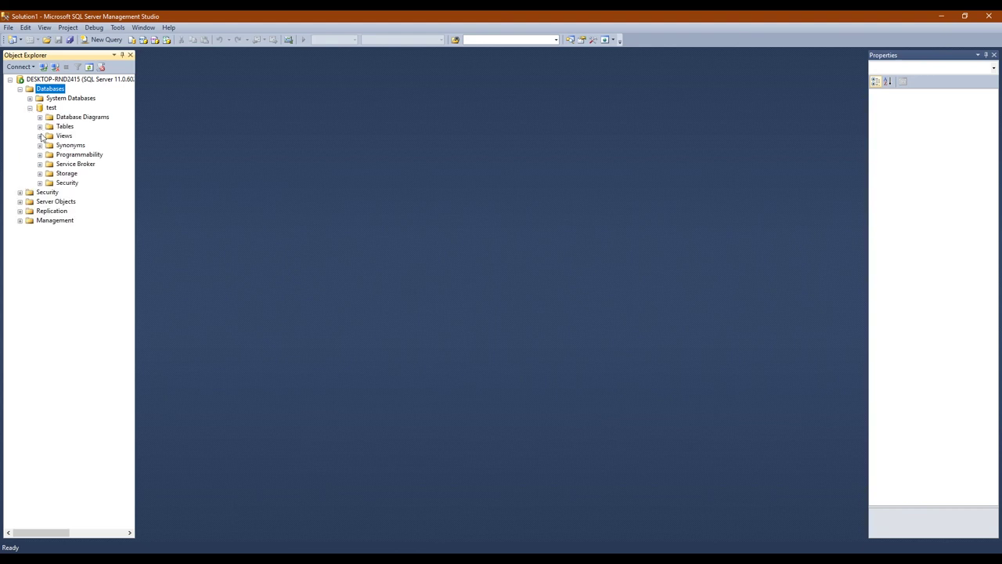
left_click(39, 126)
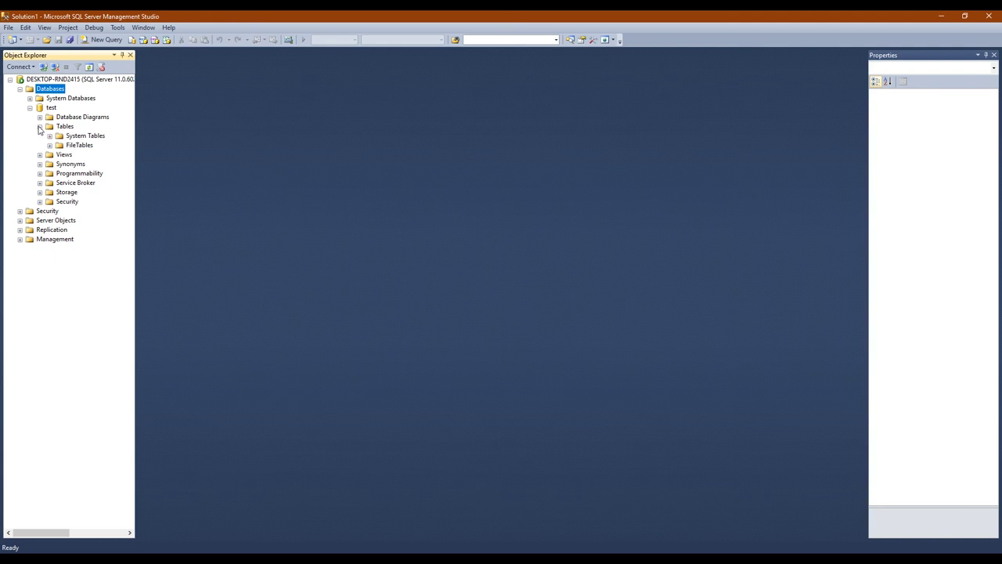
left_click(39, 127)
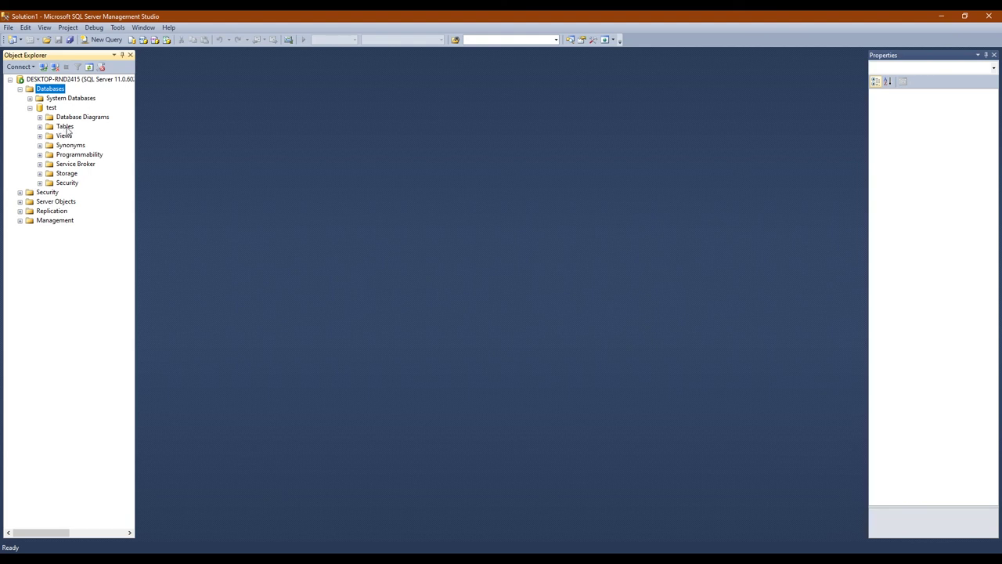
left_click(63, 128)
right_click(68, 127)
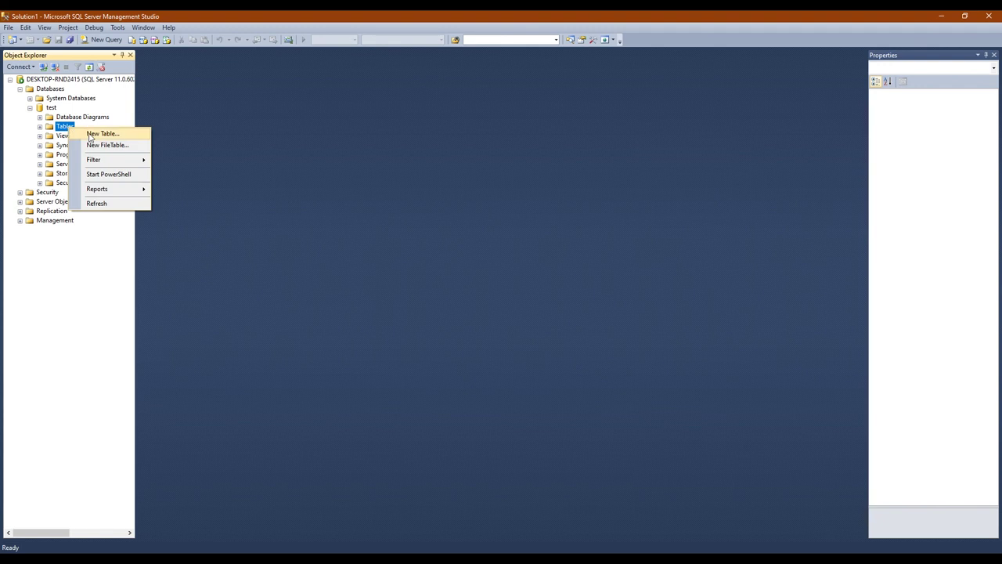
Start a new table in test with a first column id of type int
left_click(90, 136)
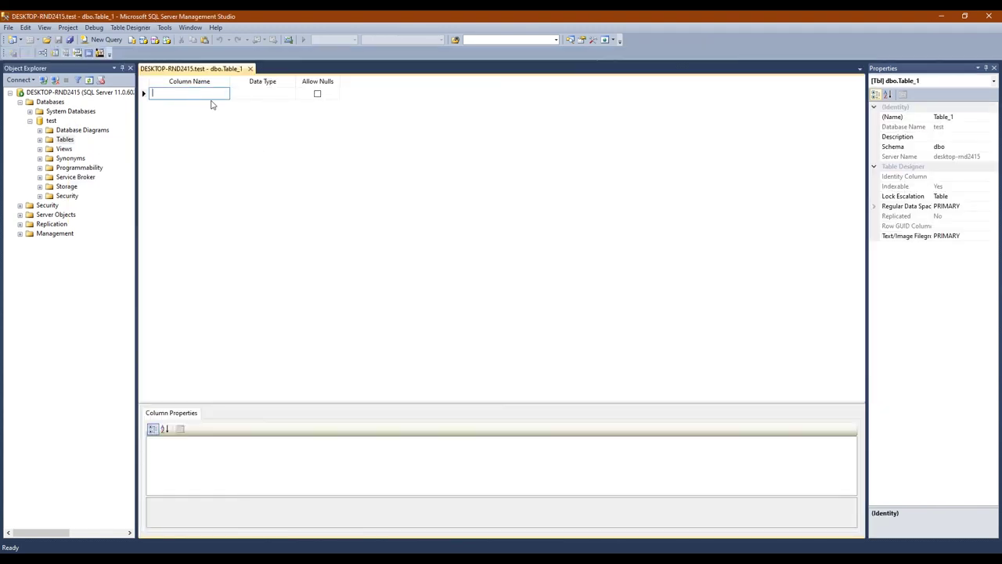
type("id")
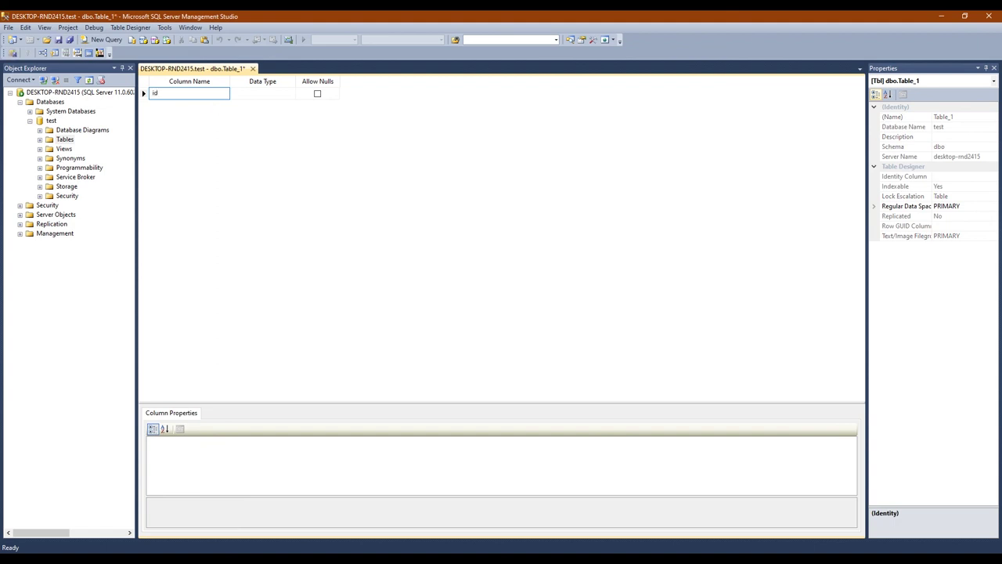
left_click(253, 96)
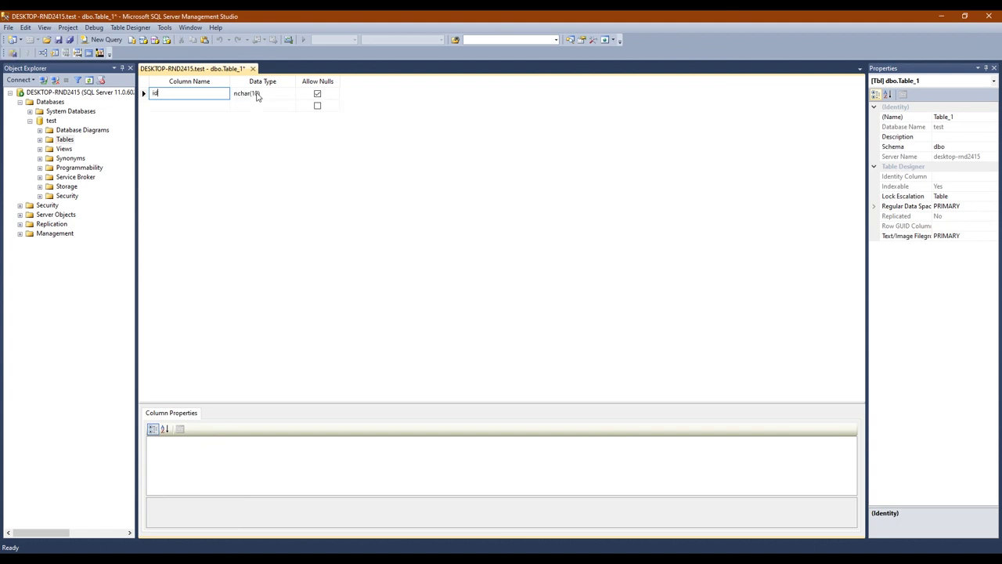
left_click(291, 93)
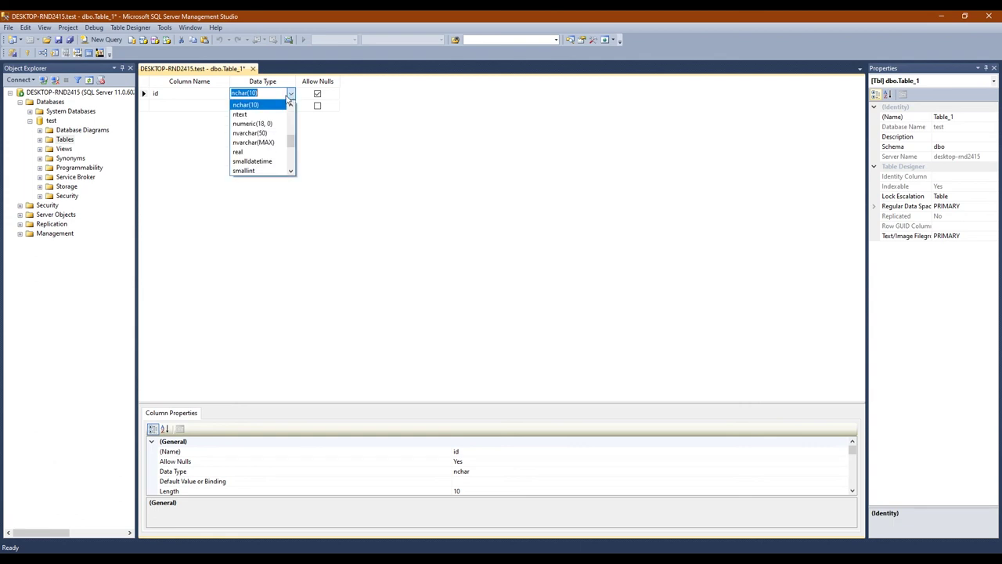
scroll(247, 149, "down", 1)
scroll(247, 154, "up", 4)
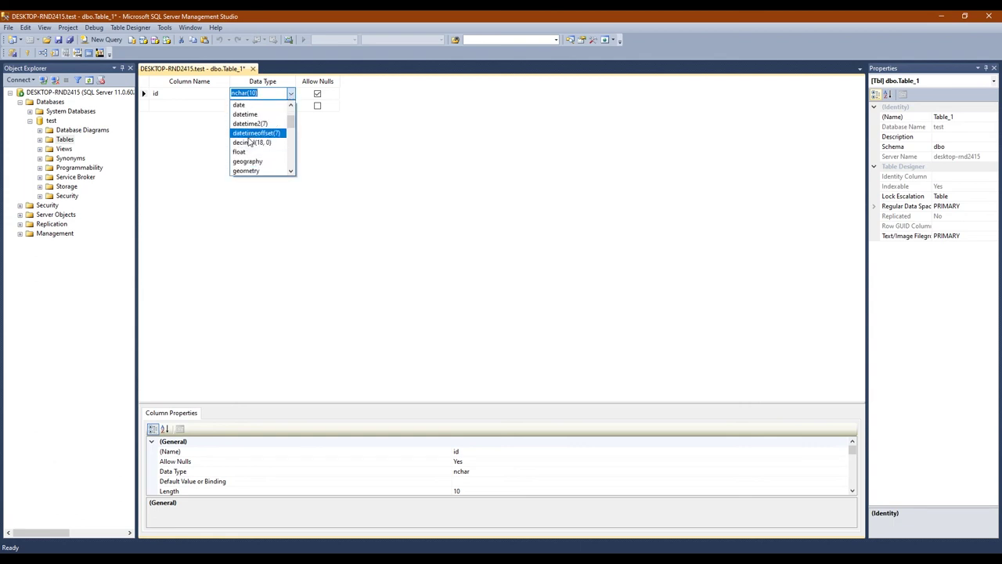
type("int")
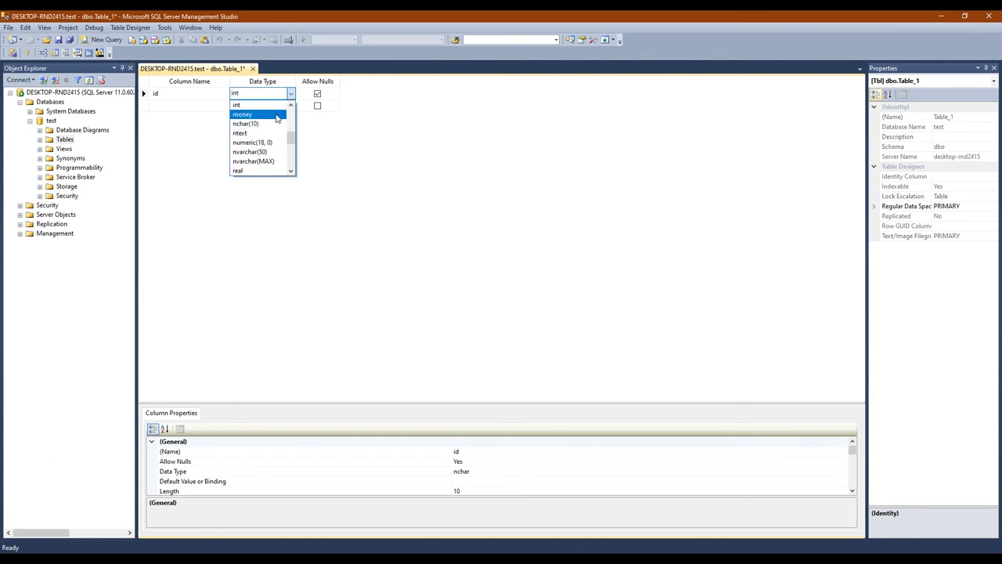
left_click(258, 105)
Add a username column with data type varchar(50)
left_click(174, 104)
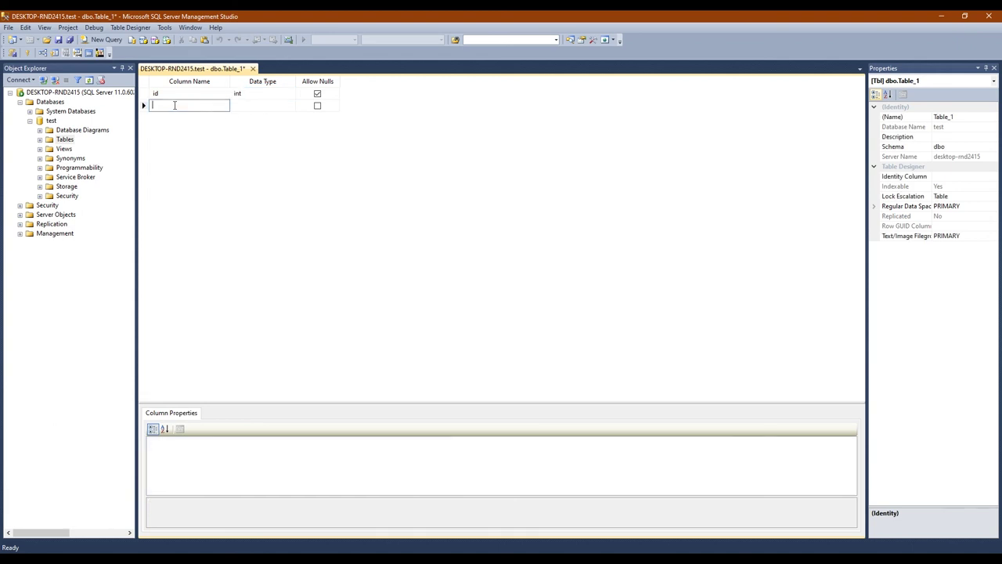
type("username")
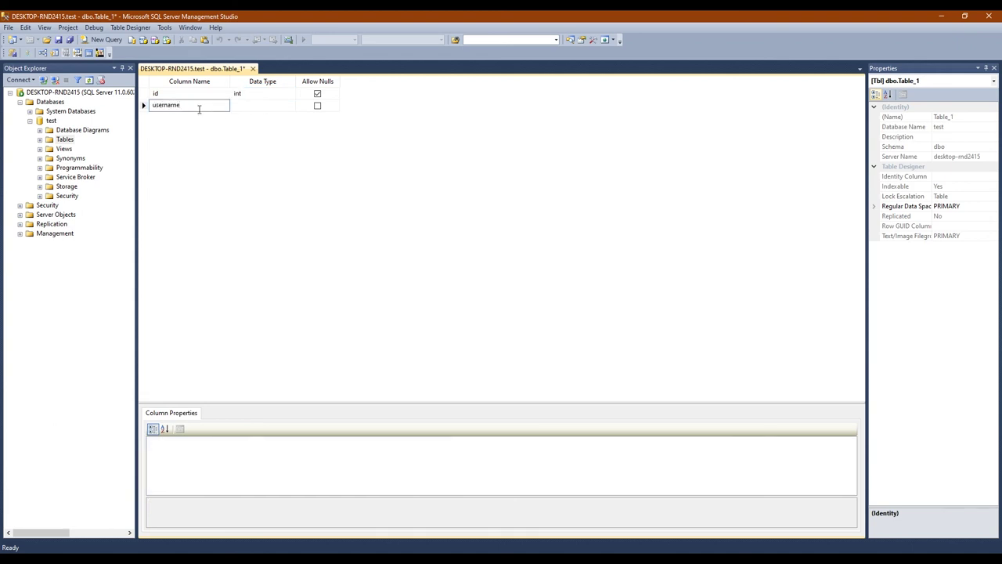
key("Tab")
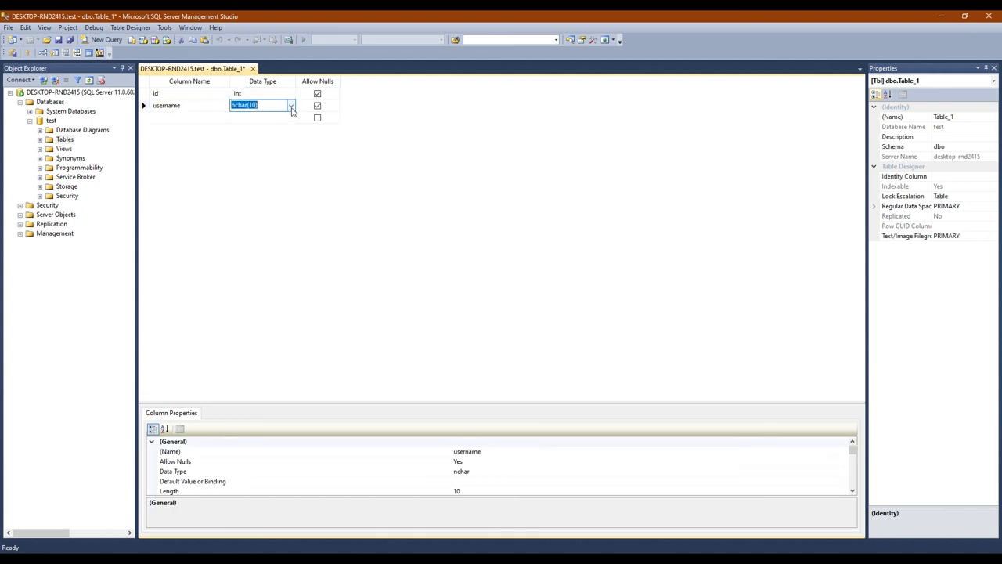
left_click(291, 107)
type("var")
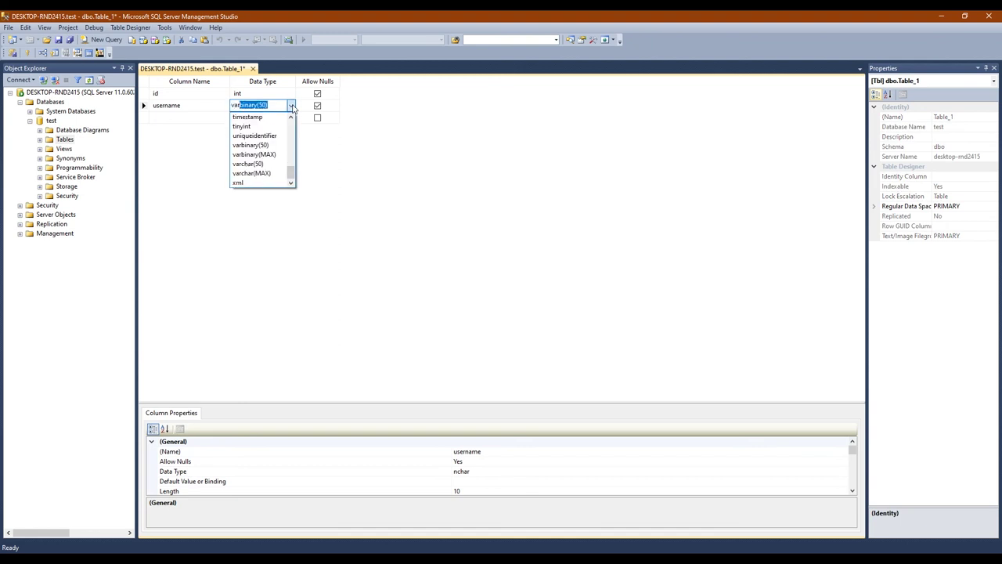
type("char")
key("Return")
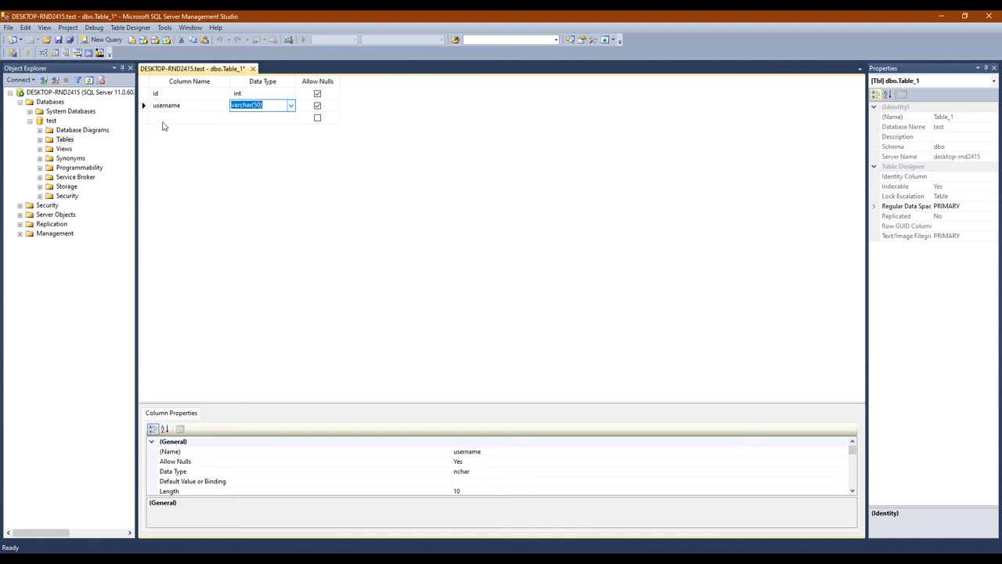
Add a password column with data type varchar(50)
left_click(163, 118)
type("password")
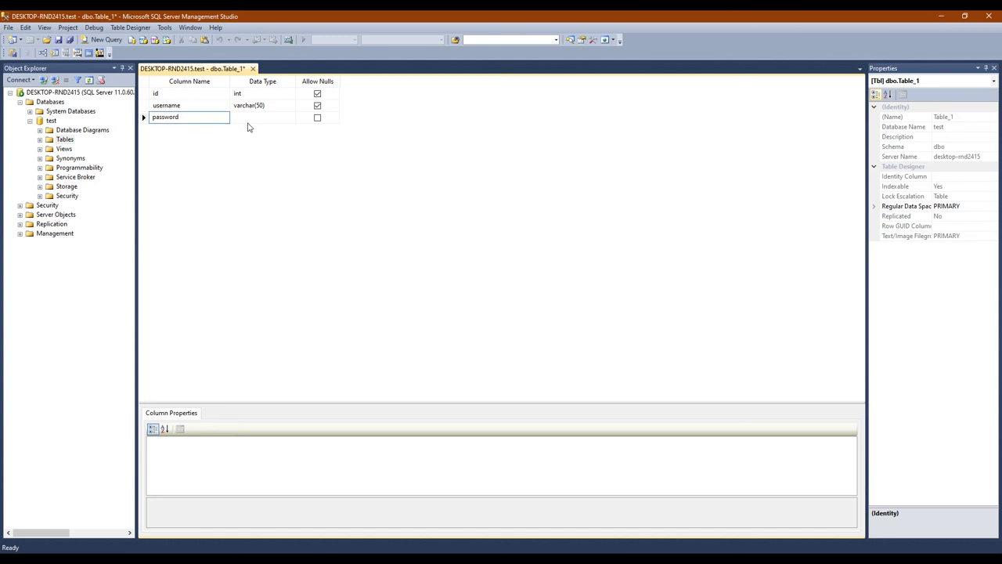
left_click(261, 116)
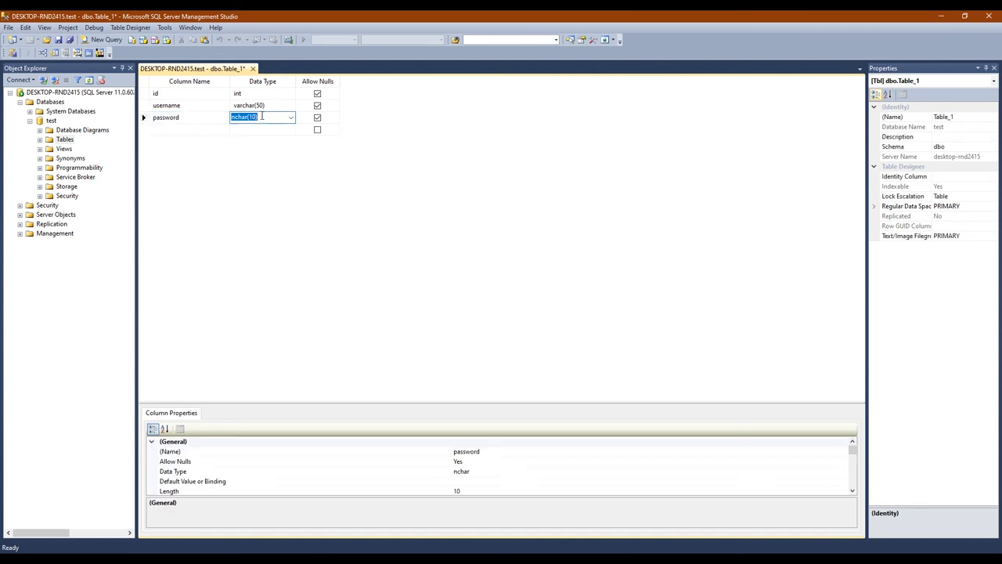
type("varchar")
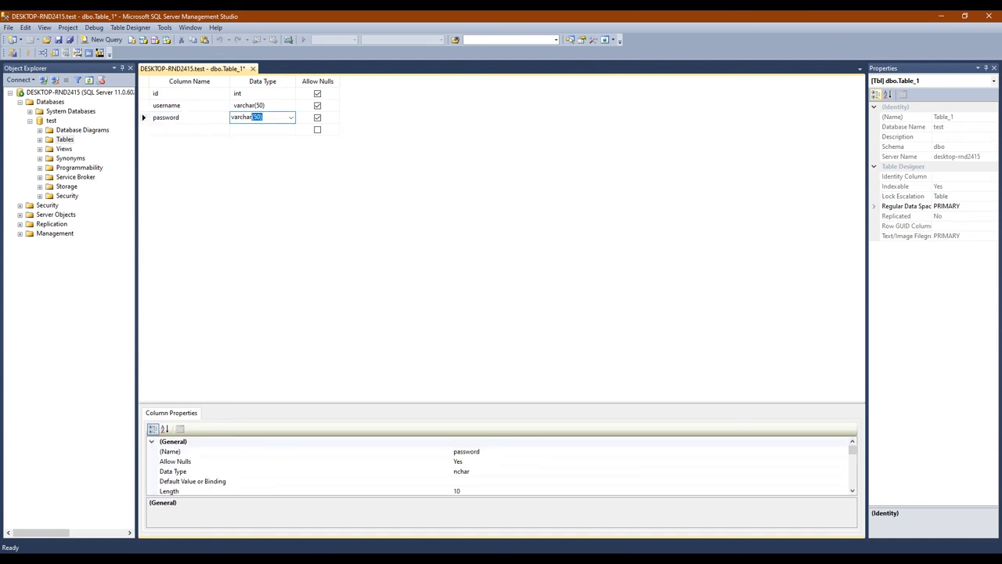
key("Return")
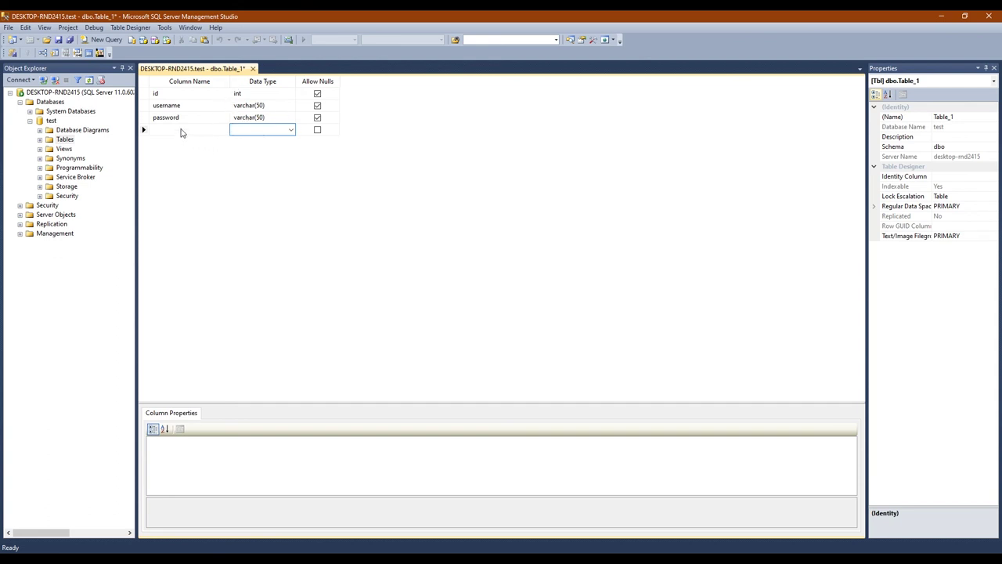
left_click(182, 129)
Set the table's (Name) to 'users', enlarge Column Properties, and select the id column row
left_click(960, 117)
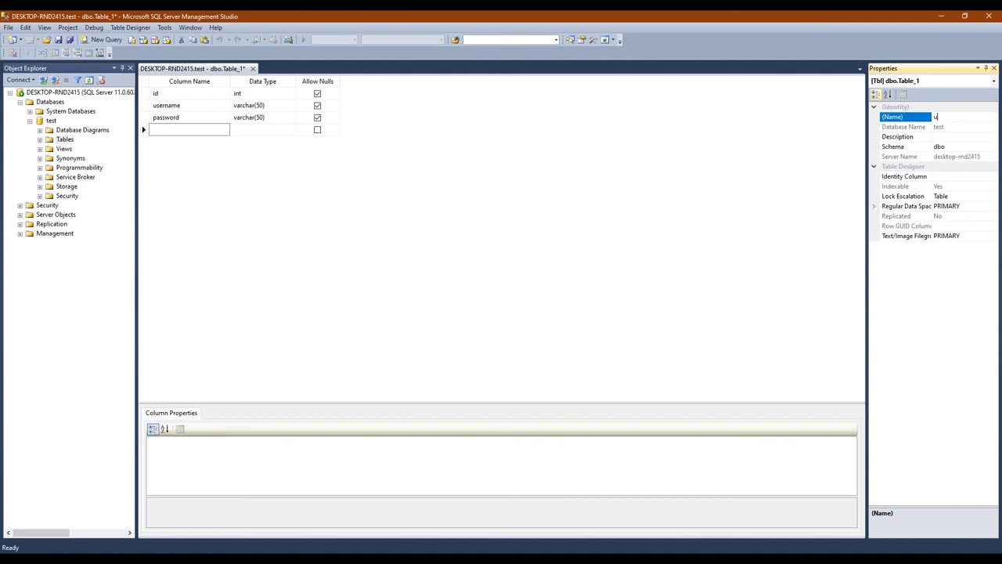
key("Return")
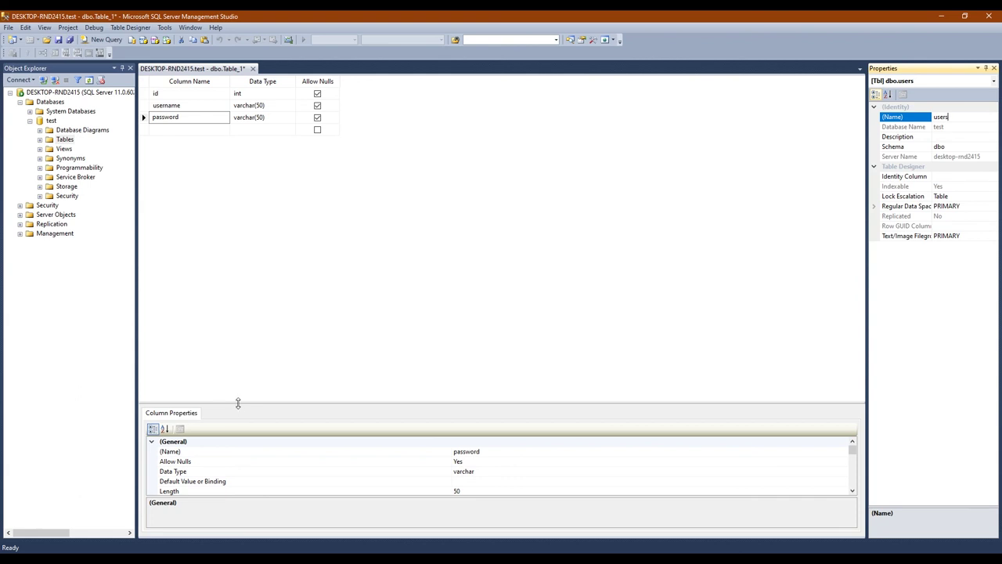
left_click_drag(238, 402, 286, 246)
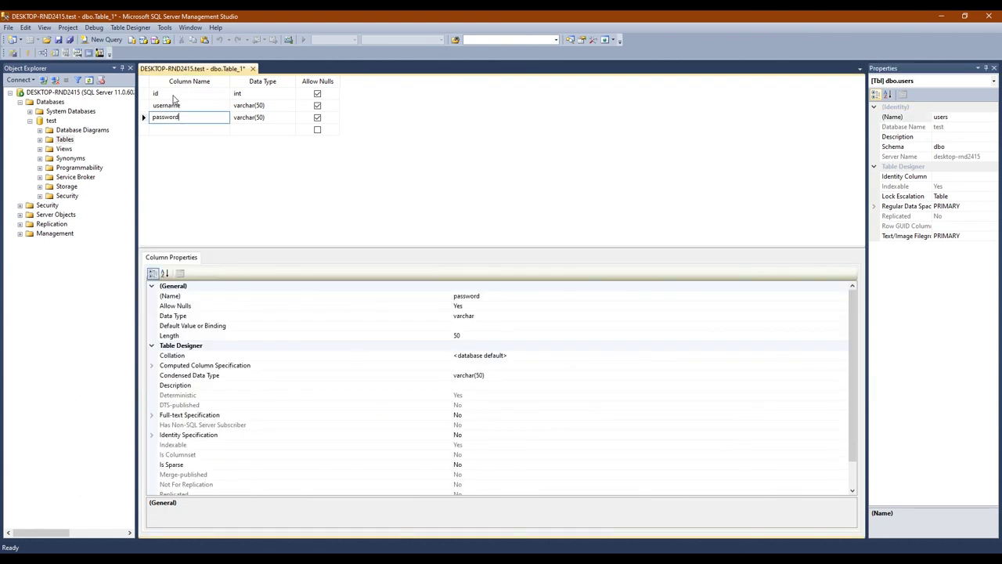
left_click(145, 94)
left_click(143, 94)
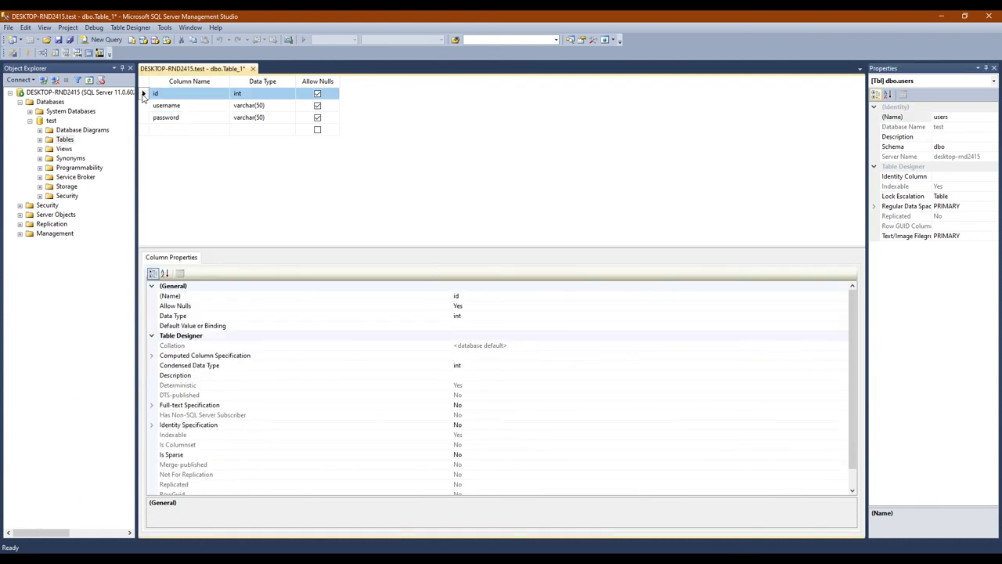
Set id as the users table's primary key and enlarge the Column Properties pane
right_click(143, 95)
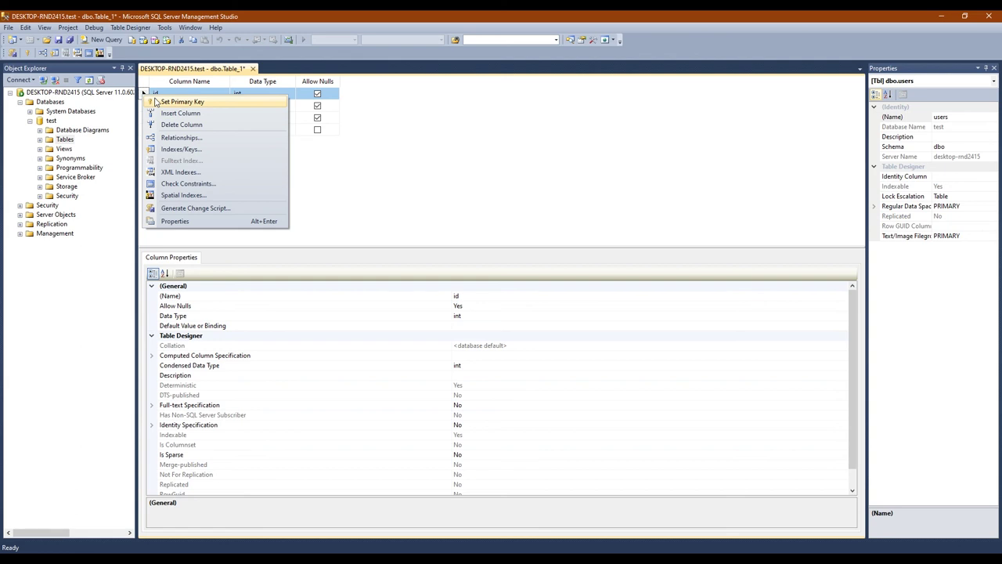
left_click(180, 102)
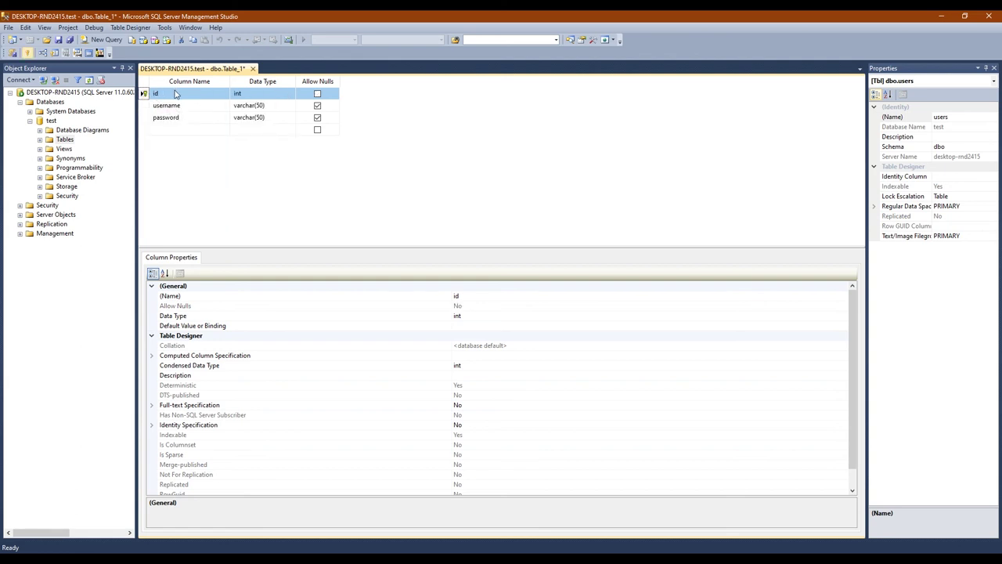
left_click(176, 93)
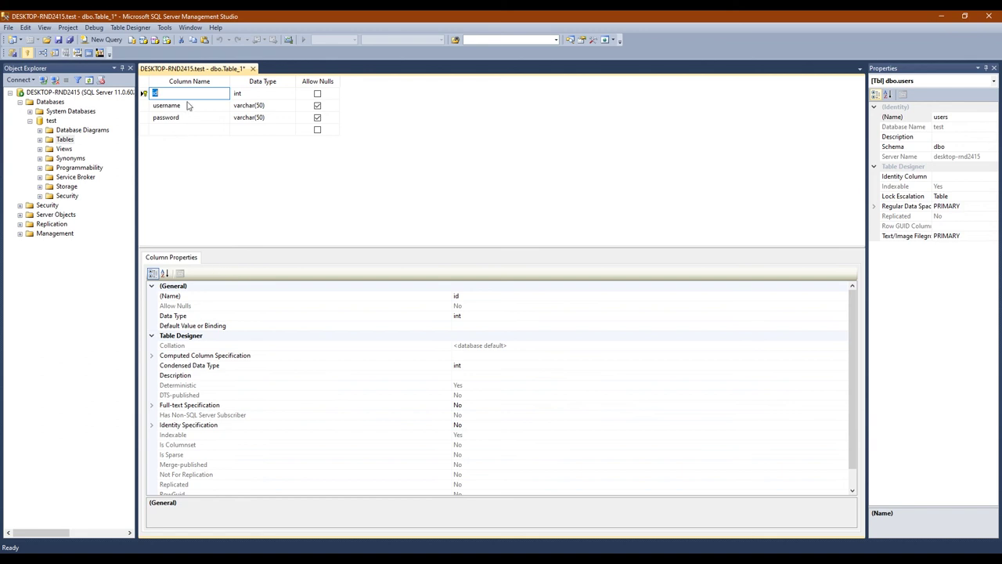
left_click_drag(243, 249, 243, 224)
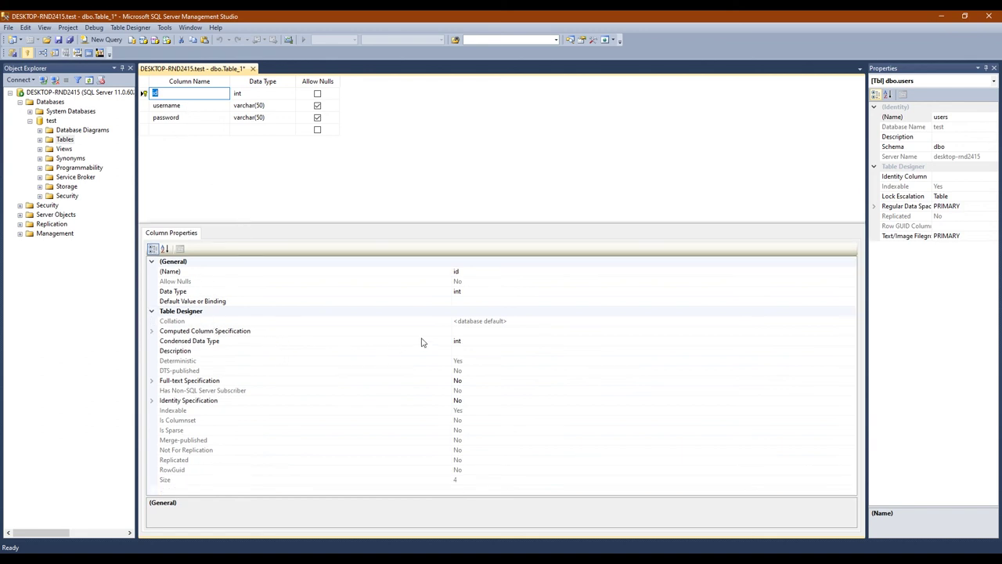
Set id's (Is Identity) to Yes with increment 1 and seed 1, then resize the panes
left_click(151, 401)
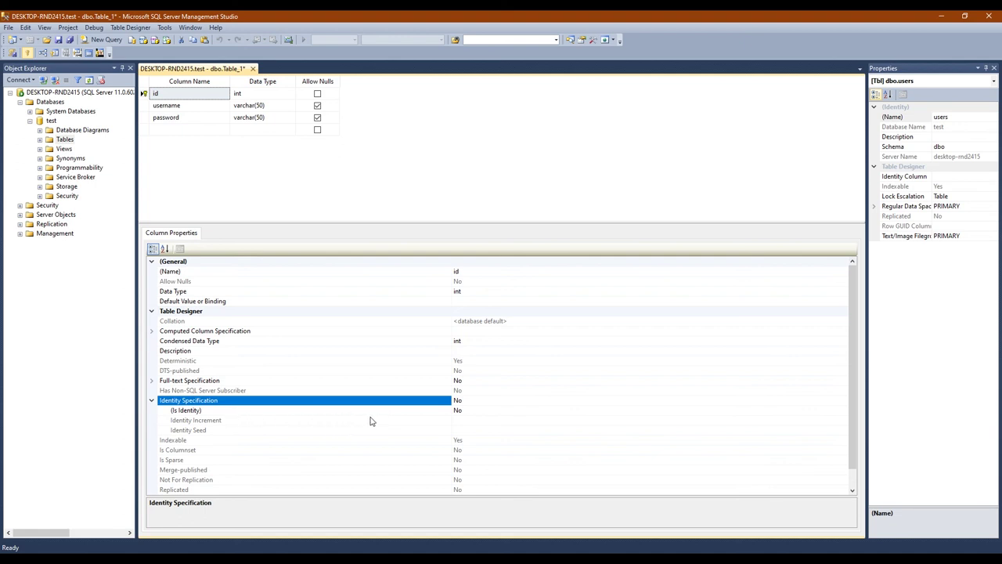
left_click(459, 411)
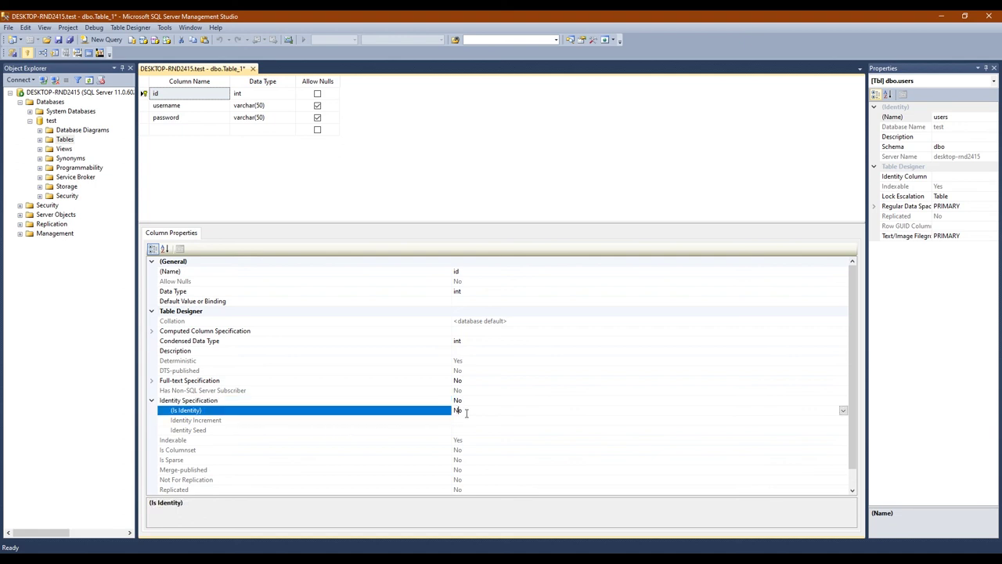
left_click(842, 410)
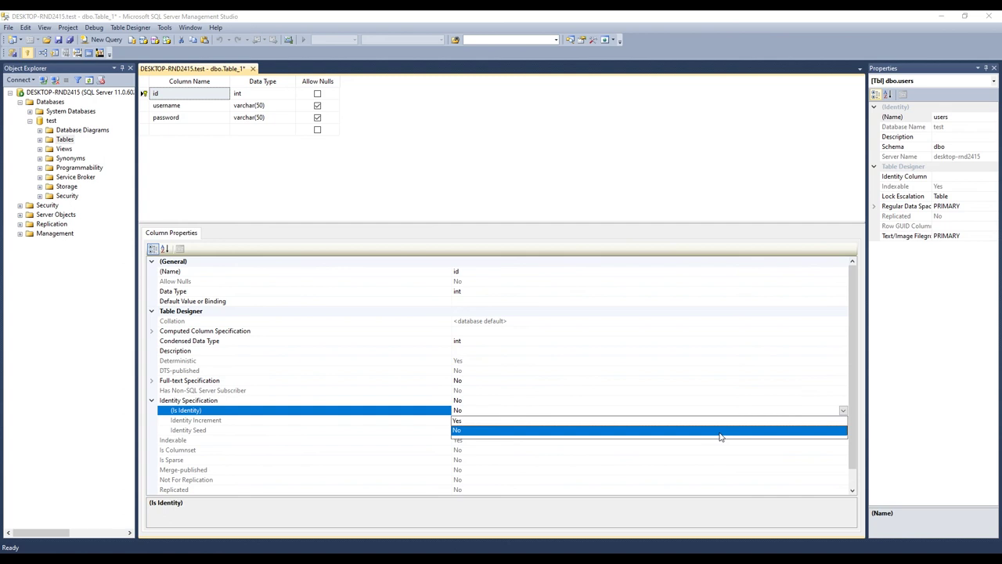
left_click(465, 421)
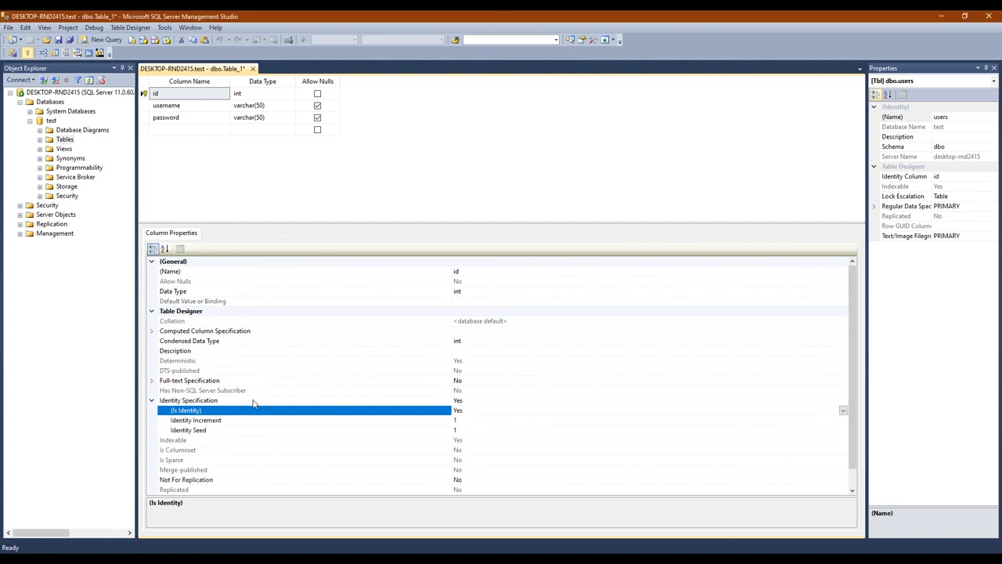
left_click(188, 420)
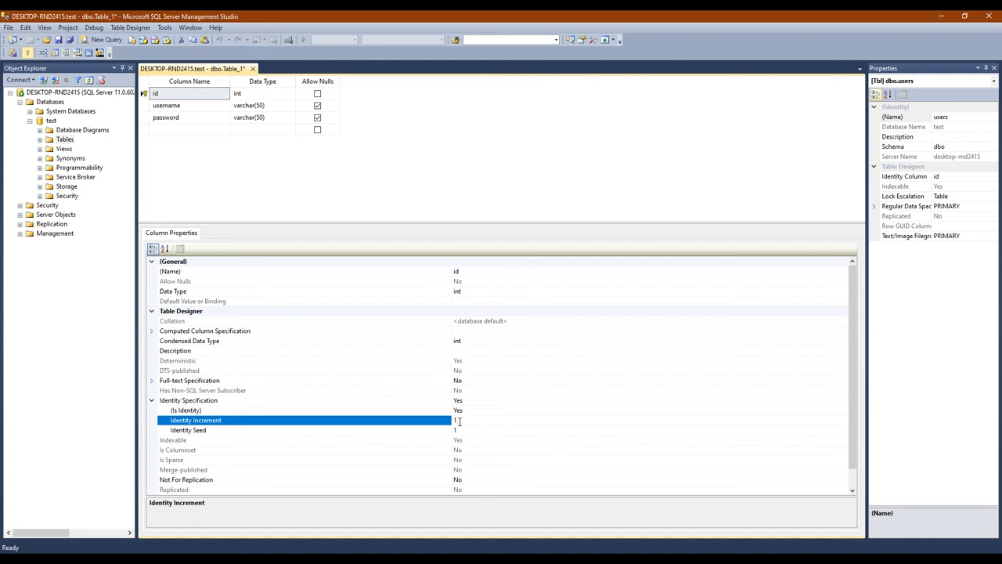
double_click(459, 421)
left_click_drag(402, 224, 393, 404)
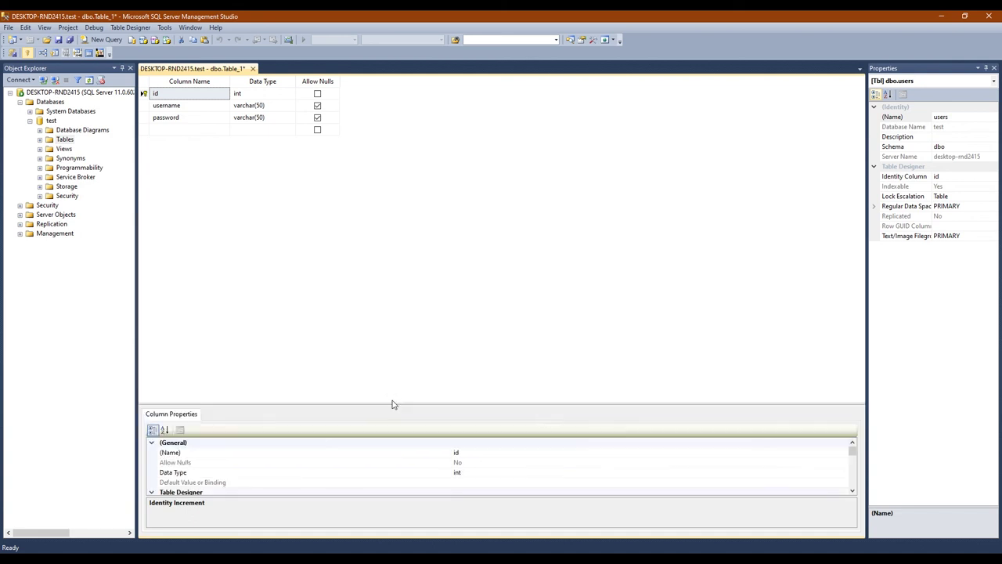
left_click(220, 94)
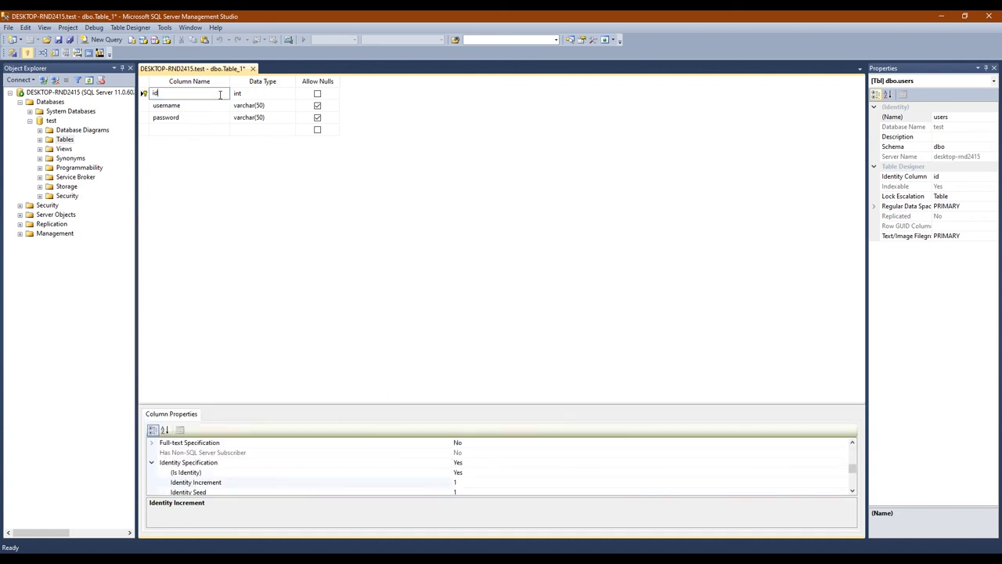
Save the table as dbo.users and expand it under the test database's Tables folder
key("ctrl+s")
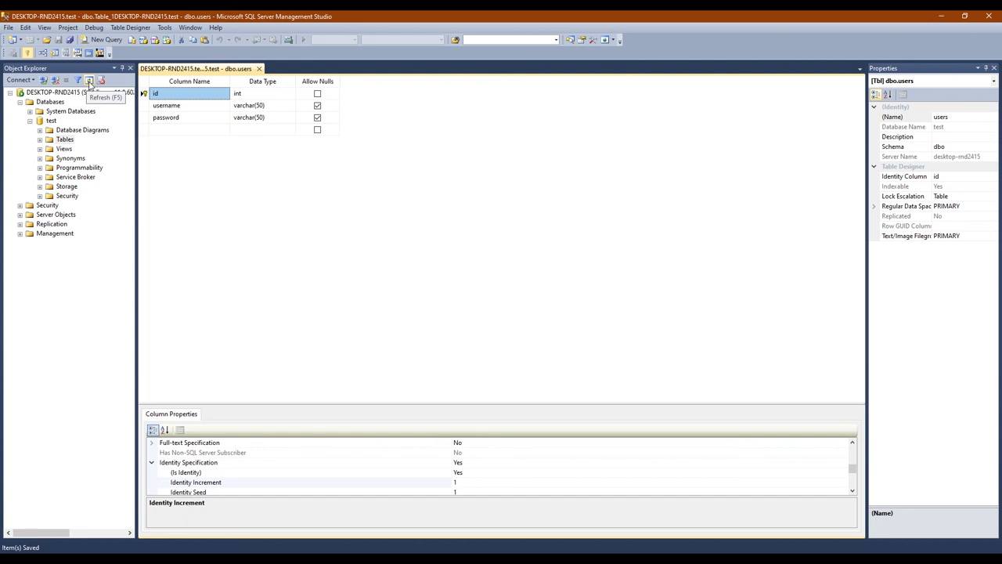
left_click(89, 81)
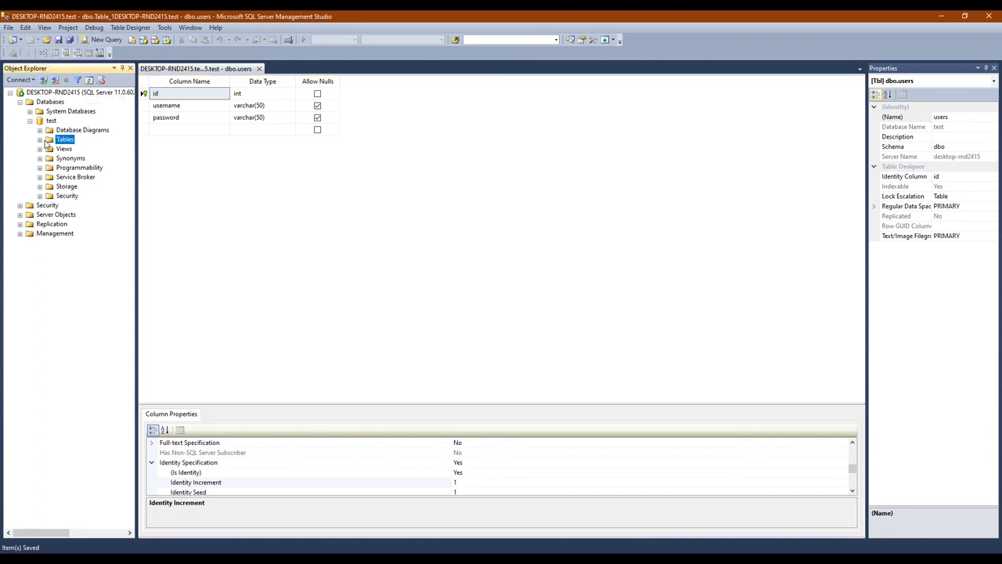
left_click(41, 139)
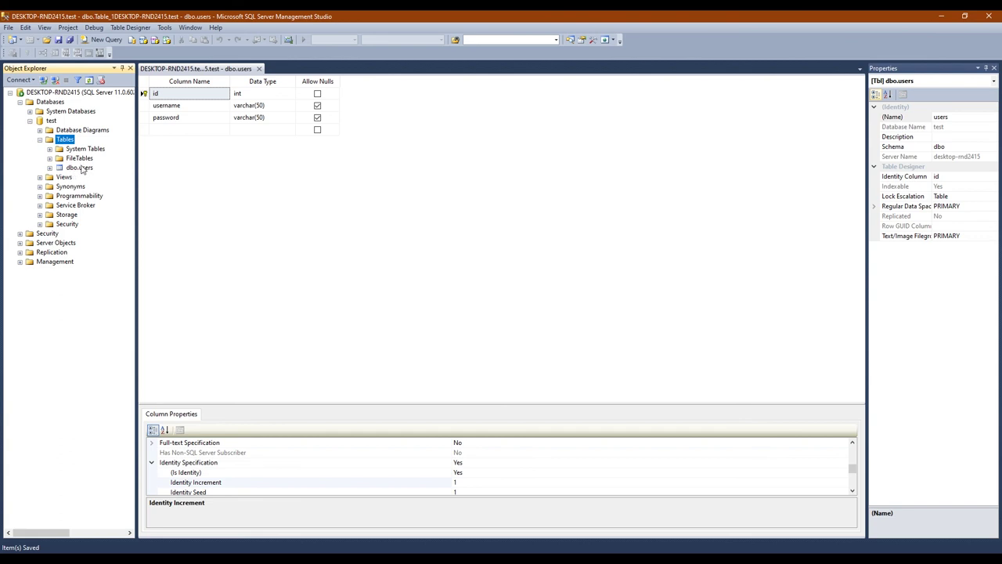
double_click(80, 167)
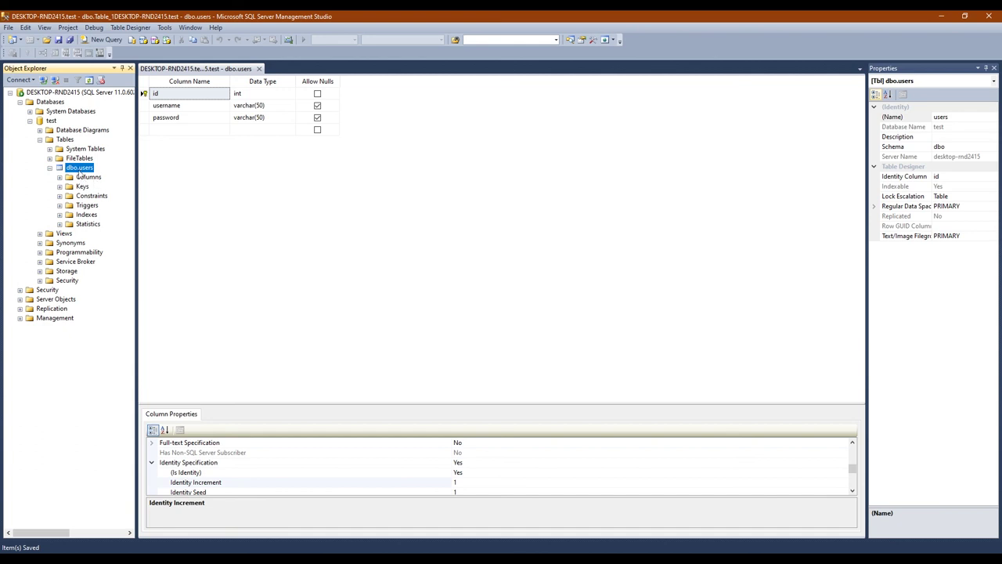
right_click(80, 169)
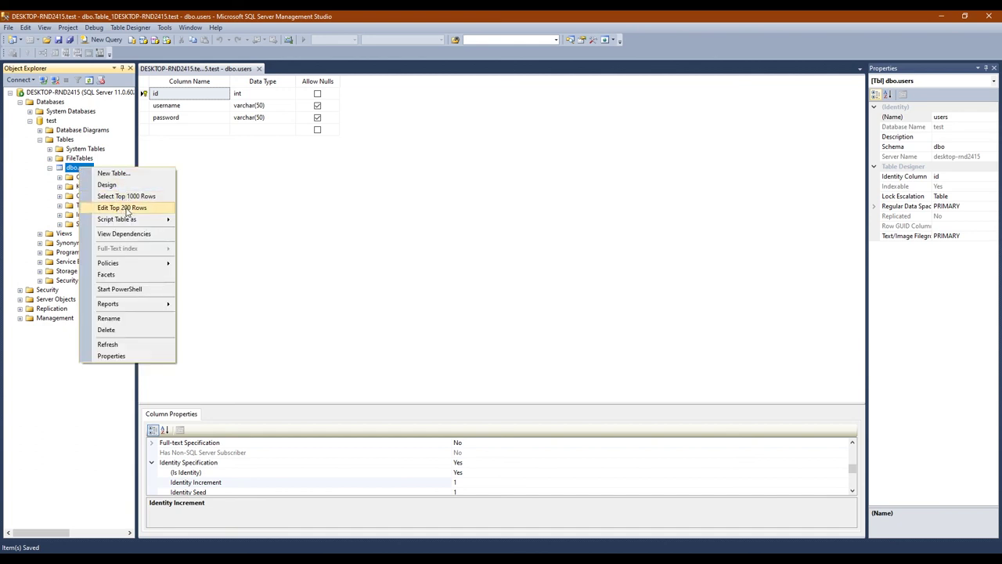
Open dbo.users in Edit Top 200 Rows and enter the first user's username and password
left_click(125, 209)
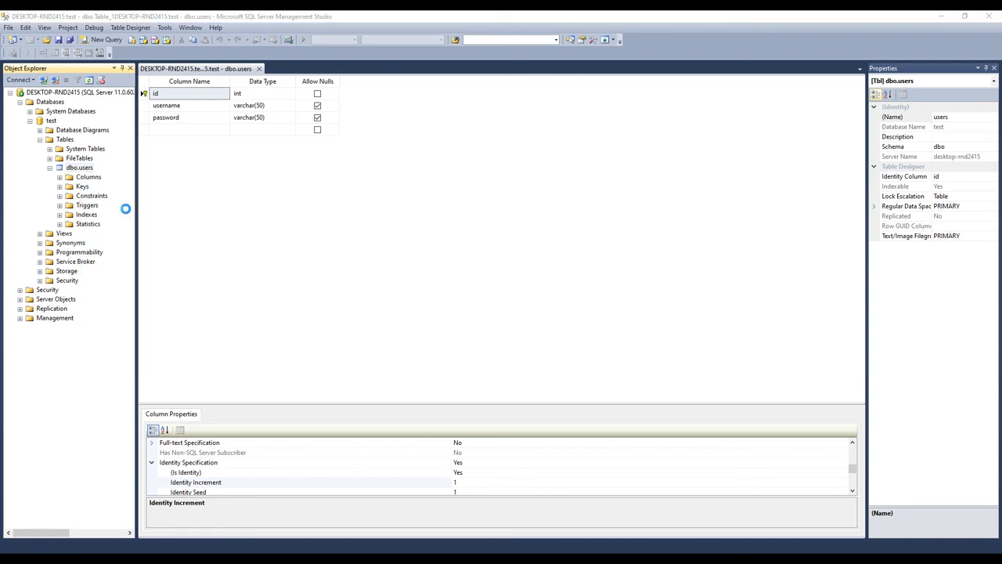
left_click(174, 94)
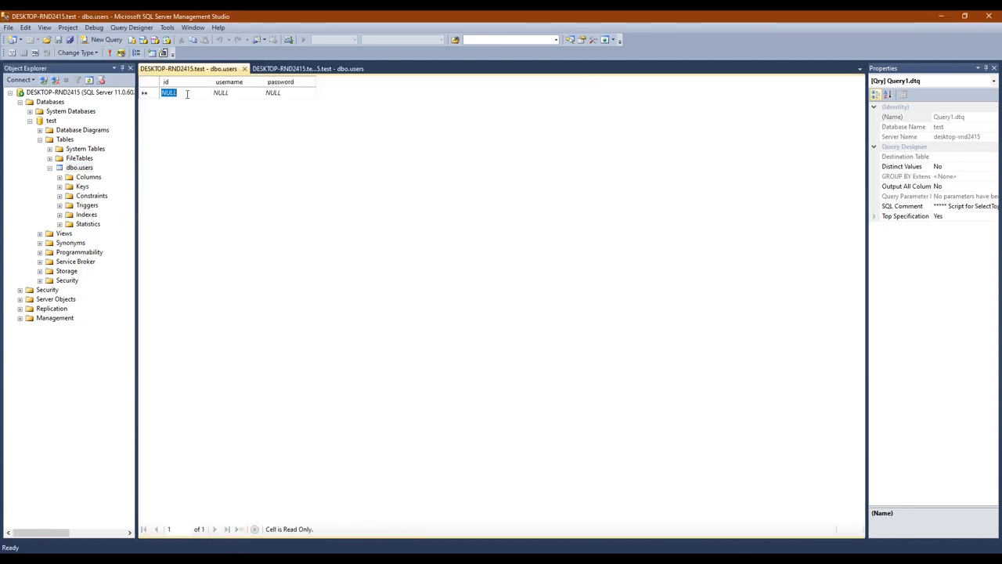
left_click(229, 93)
type("fd")
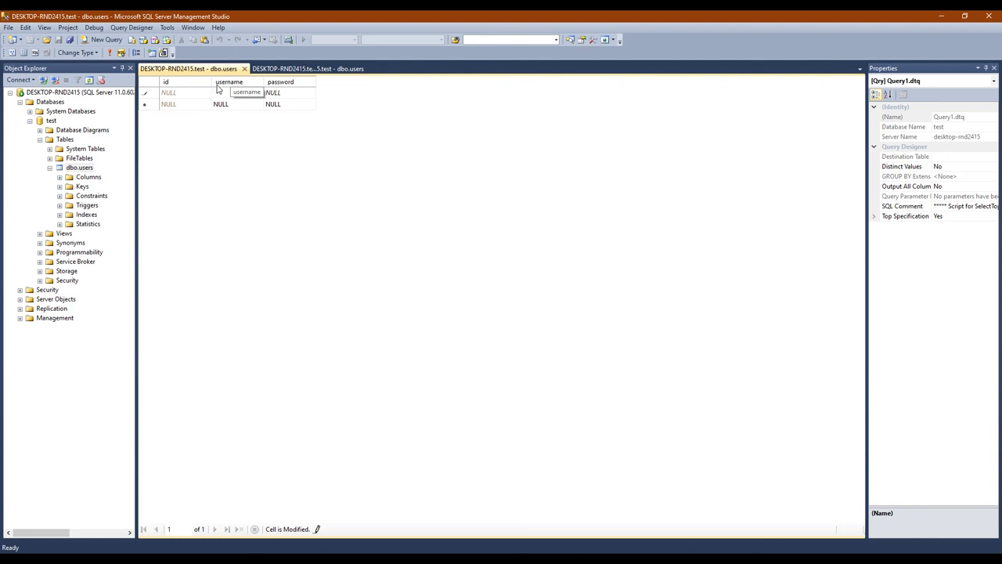
type("Tola")
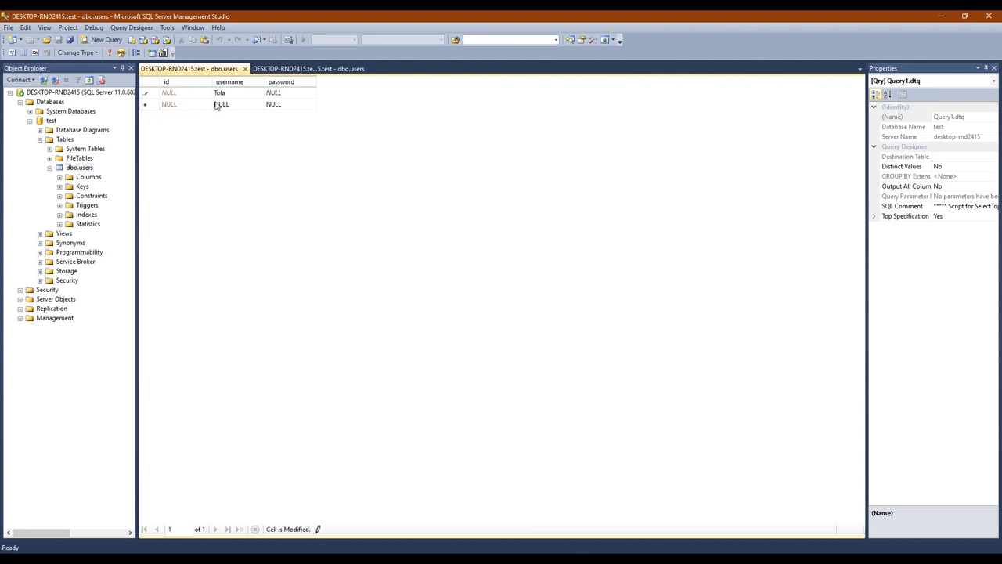
left_click(287, 93)
type("tola12345")
left_click(225, 104)
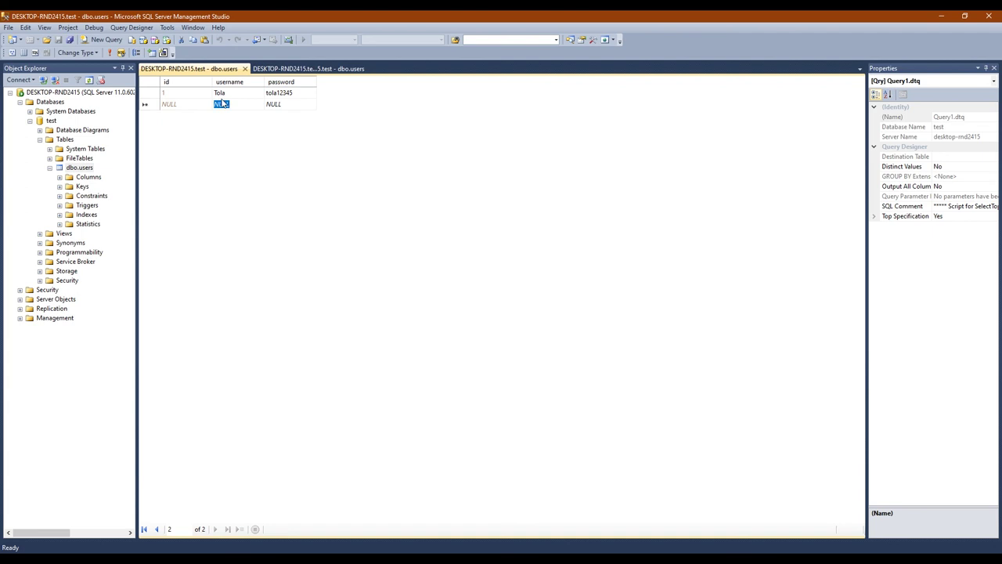
Enter the second user's username and password in a new row
type("Pise")
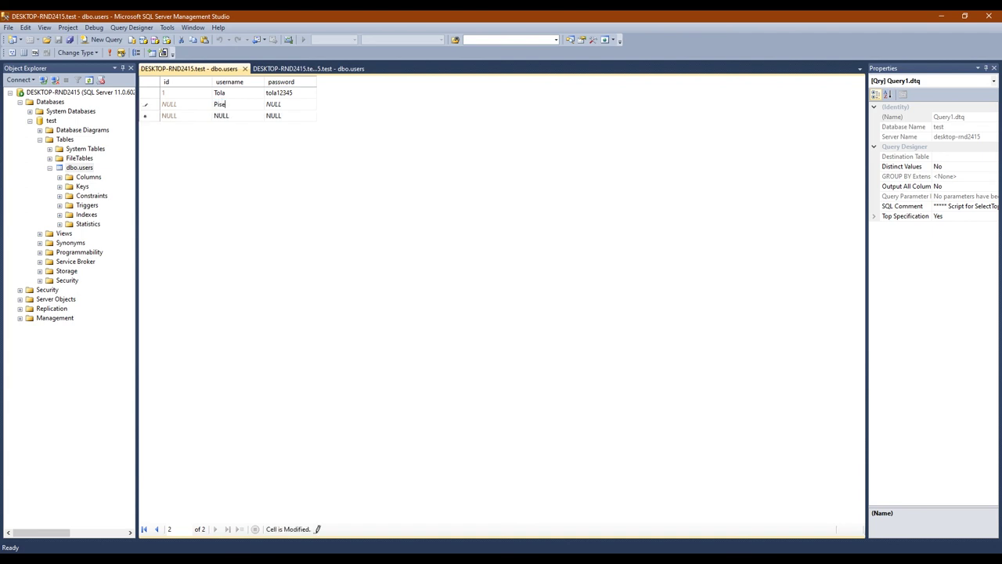
type("y")
left_click(289, 104)
type("pisey")
left_click(234, 116)
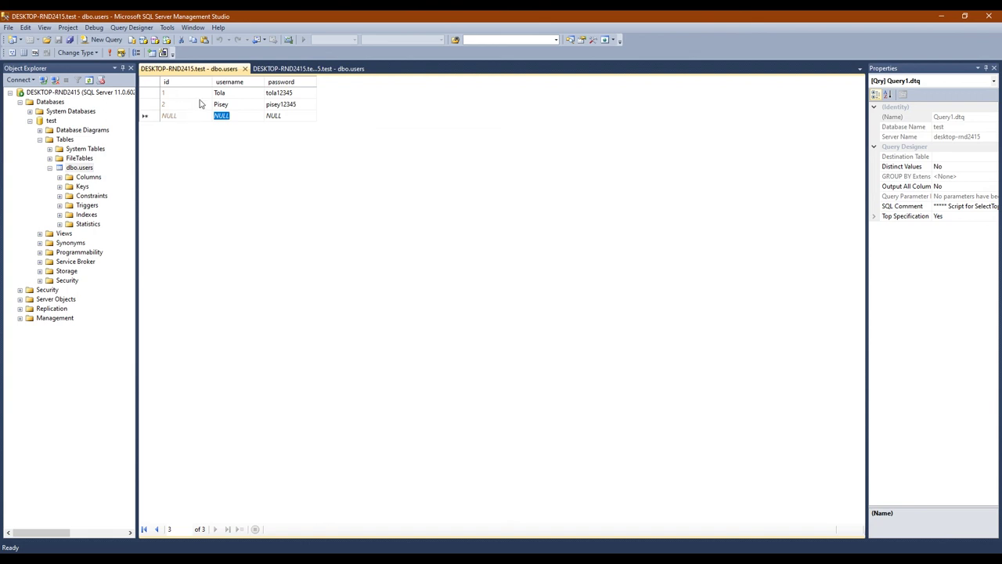
Enter the third user's username and password and commit the row
type("Kh")
type("nha")
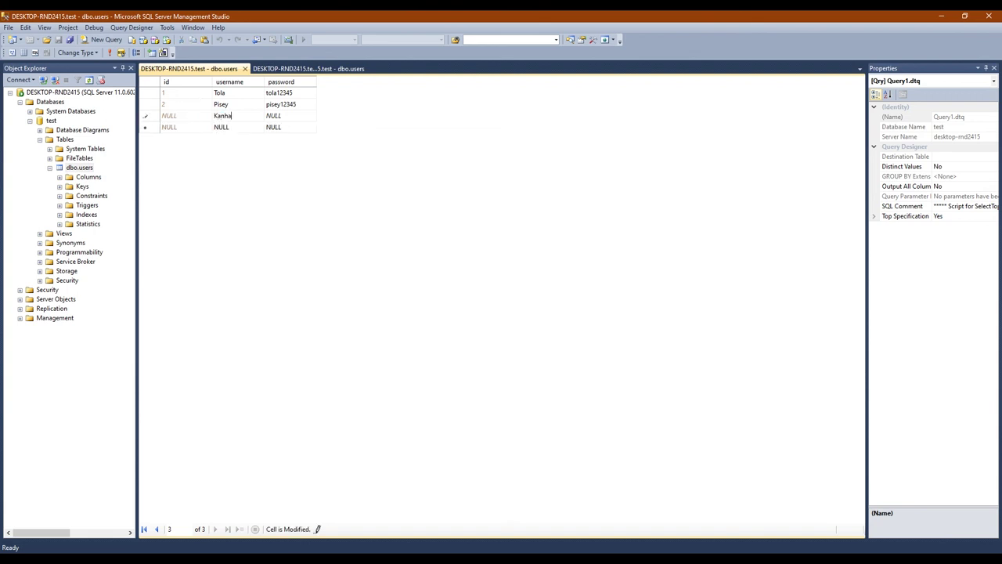
left_click(287, 117)
type("khan")
key("BackSpace")
type("nh")
key("BackSpace")
type("ha12345")
left_click(221, 127)
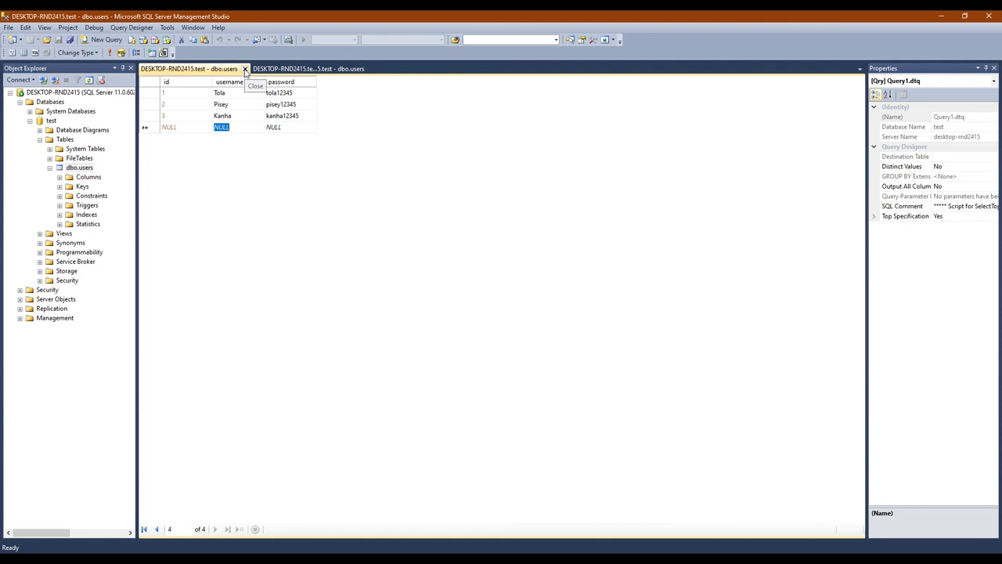
Close both tabs and reopen dbo.users' top 200 rows to check the three saved rows
left_click(245, 72)
left_click(257, 72)
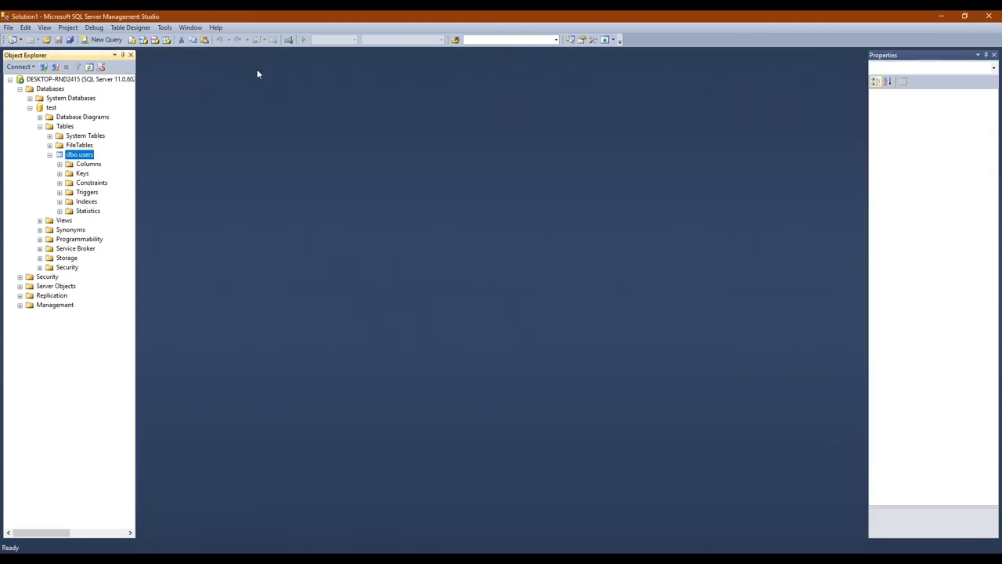
right_click(82, 155)
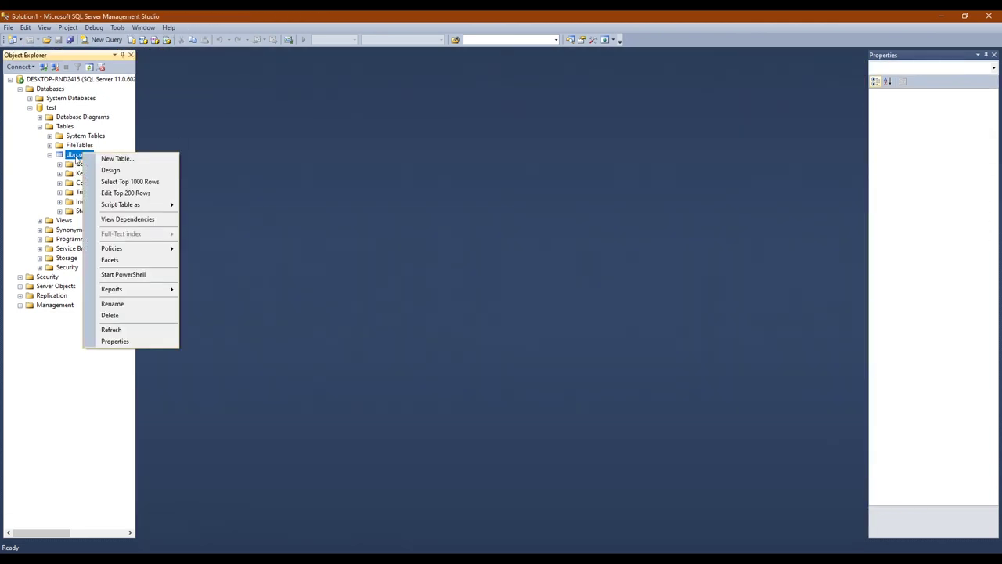
left_click(78, 160)
right_click(75, 155)
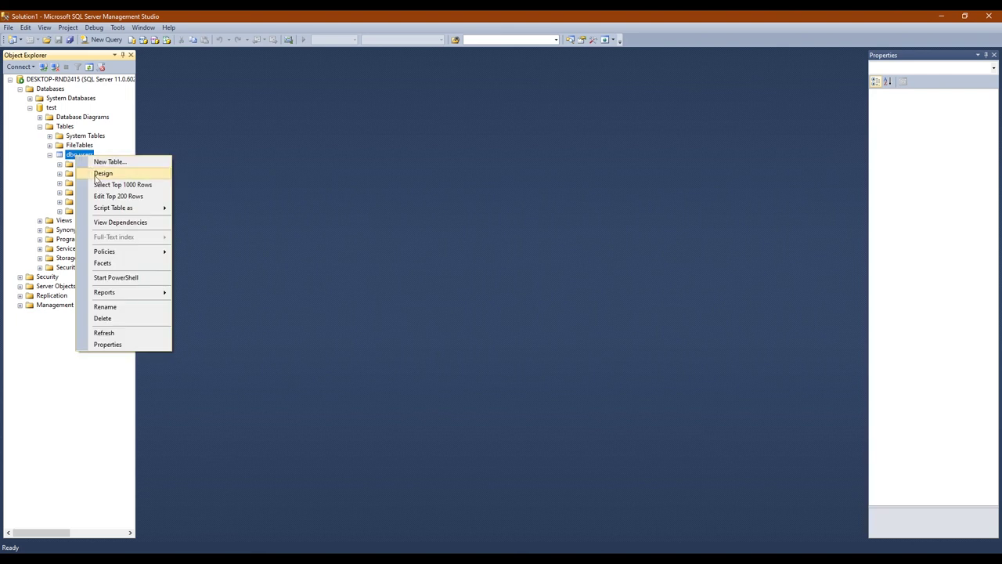
left_click(104, 194)
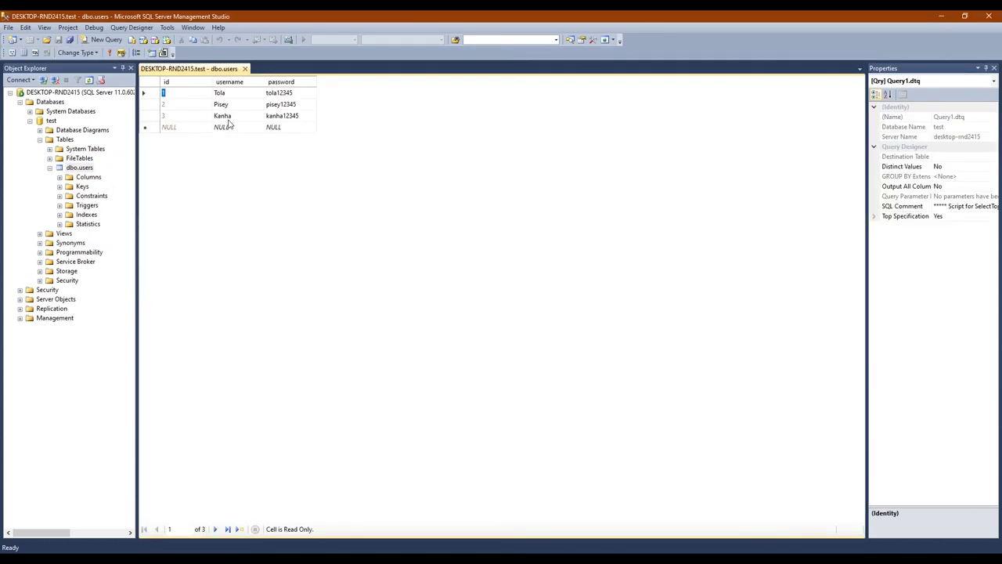
left_click(224, 116)
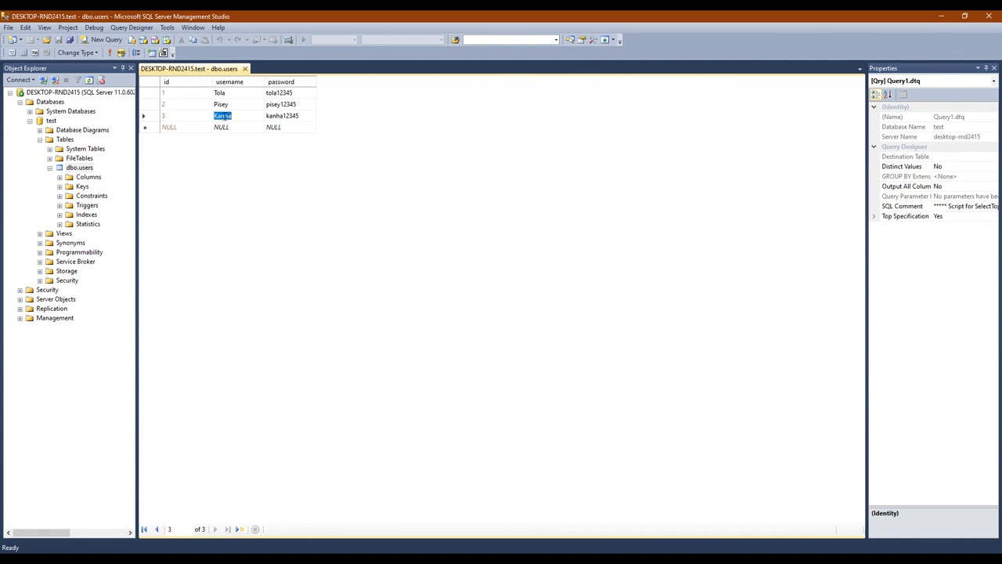
left_click(291, 117)
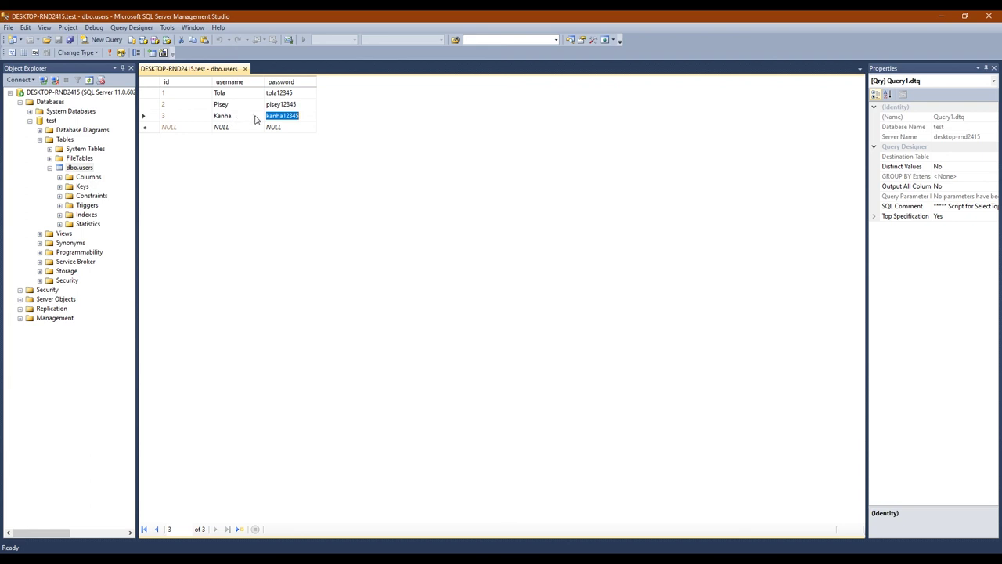
left_click(241, 115)
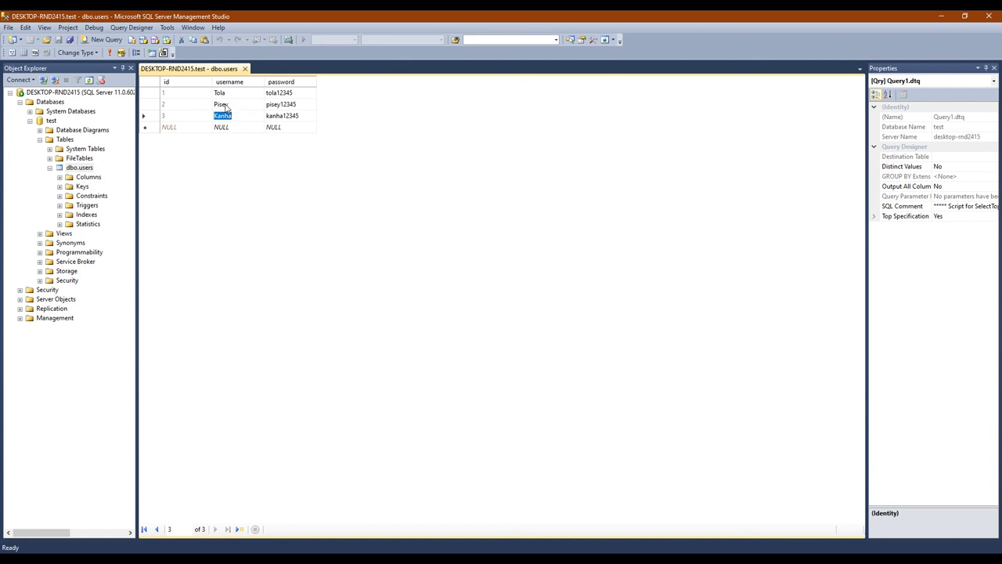
left_click(229, 105)
Close SQL Server Management Studio and refresh the desktop
left_click(989, 15)
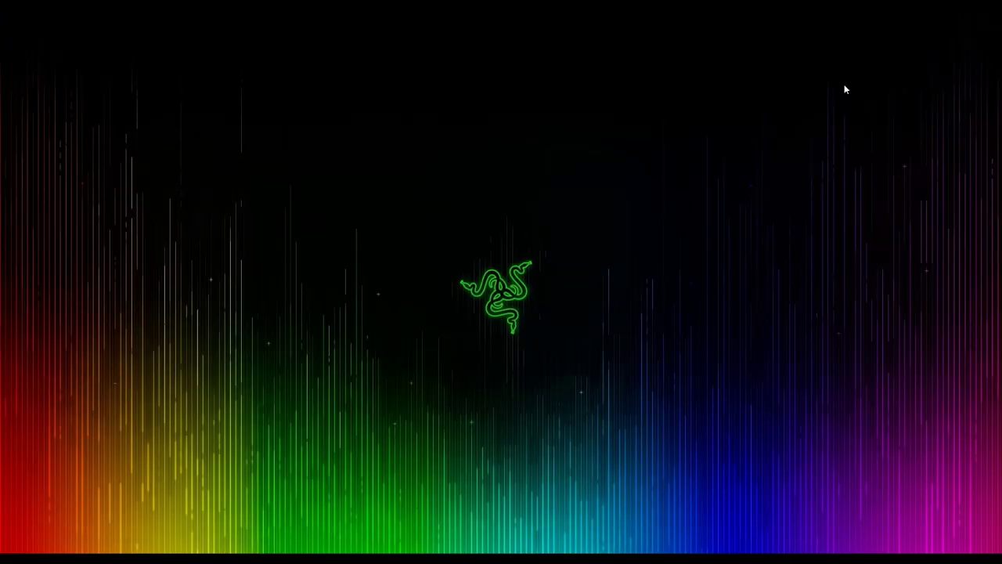
right_click(367, 235)
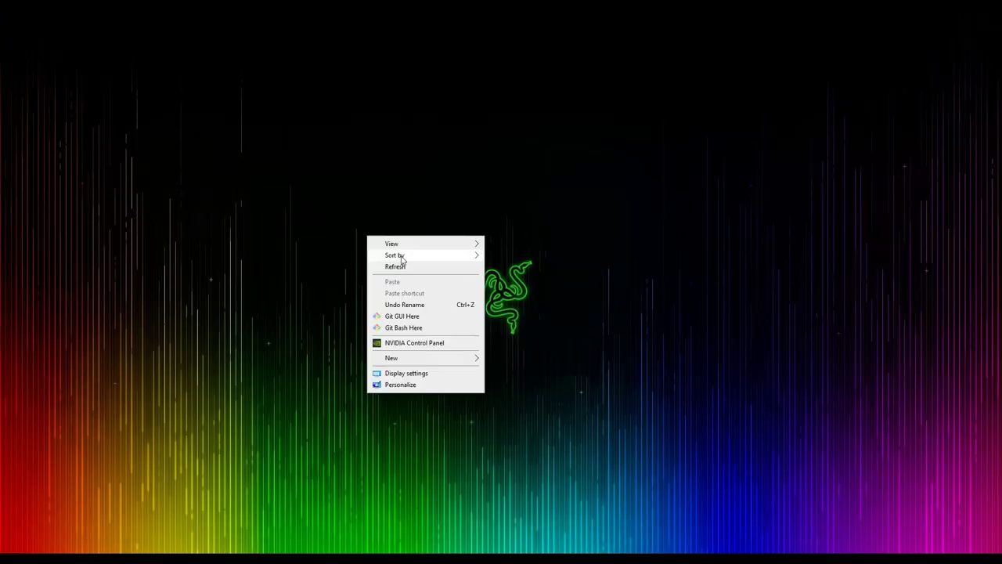
left_click(408, 266)
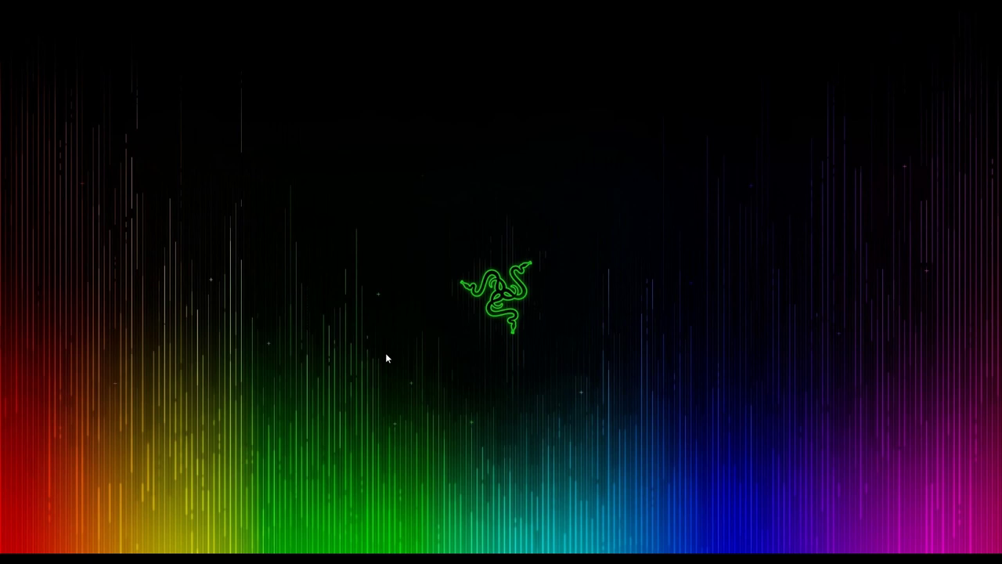